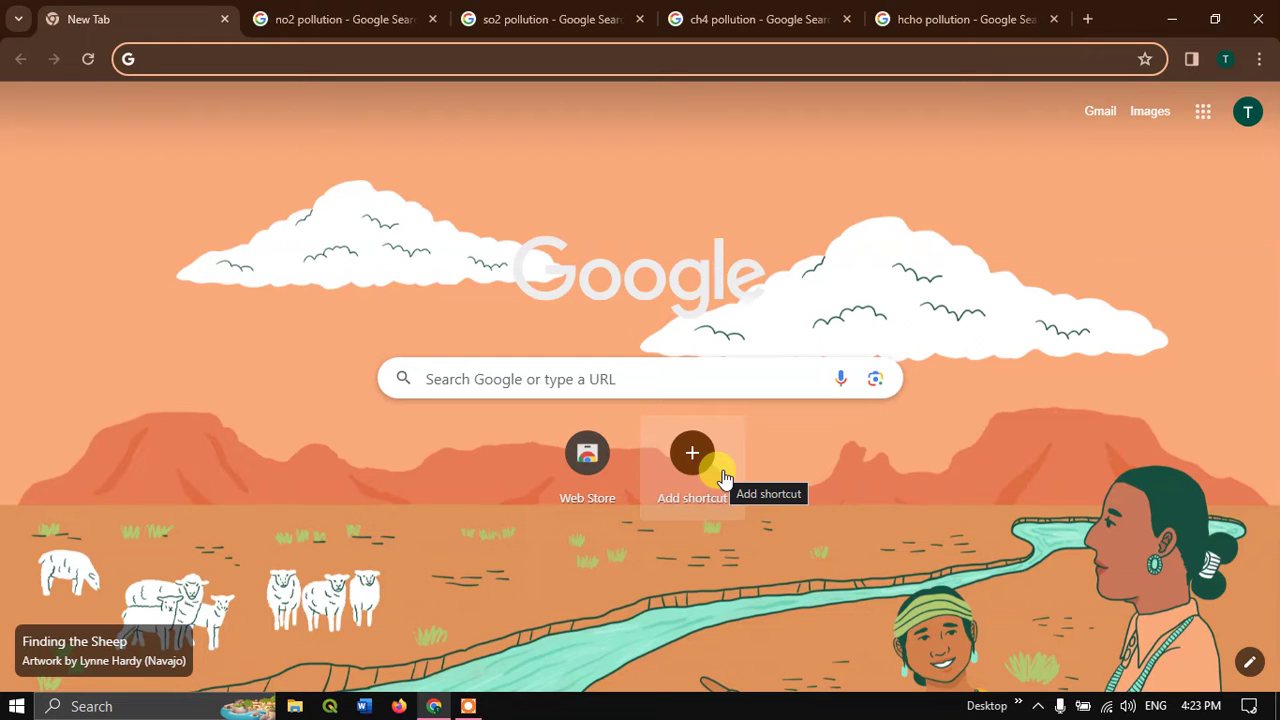
# Step: Search Google for 'Copernicus Data Space Ecosystem' from a new tab
pyautogui.click(185, 58)
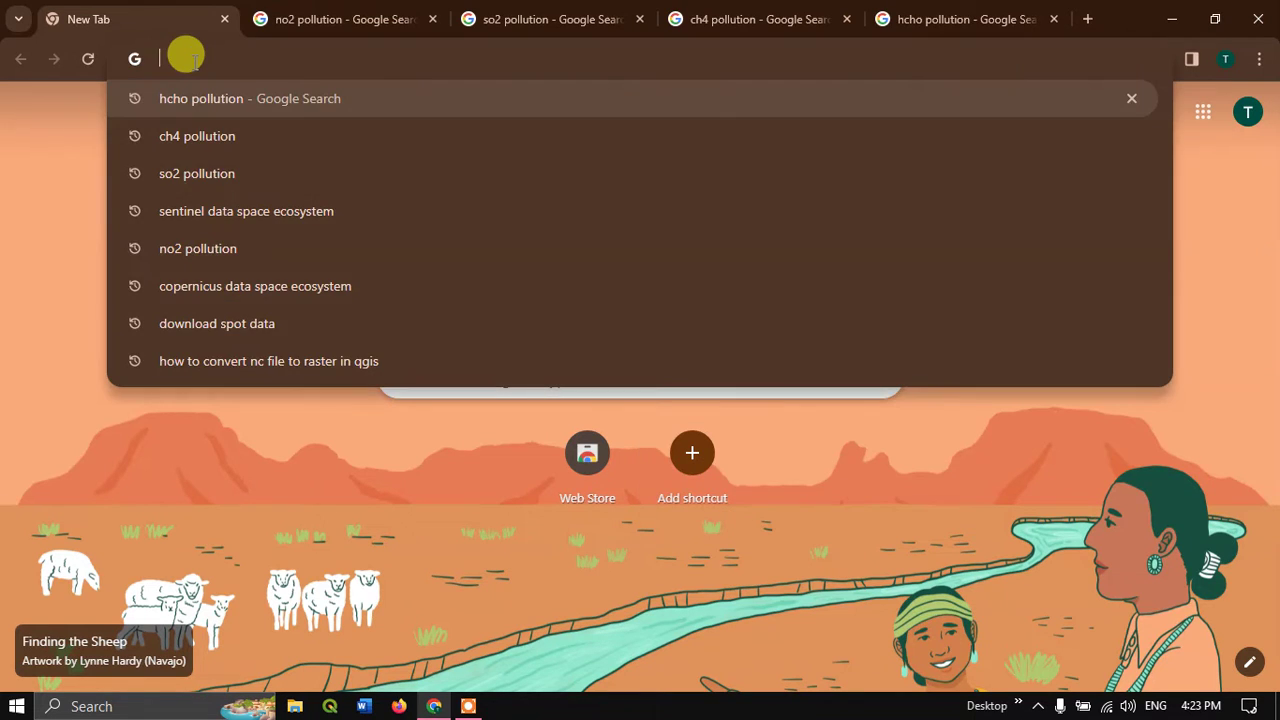
pyautogui.write('Copernicus Data Space Ecosystem')
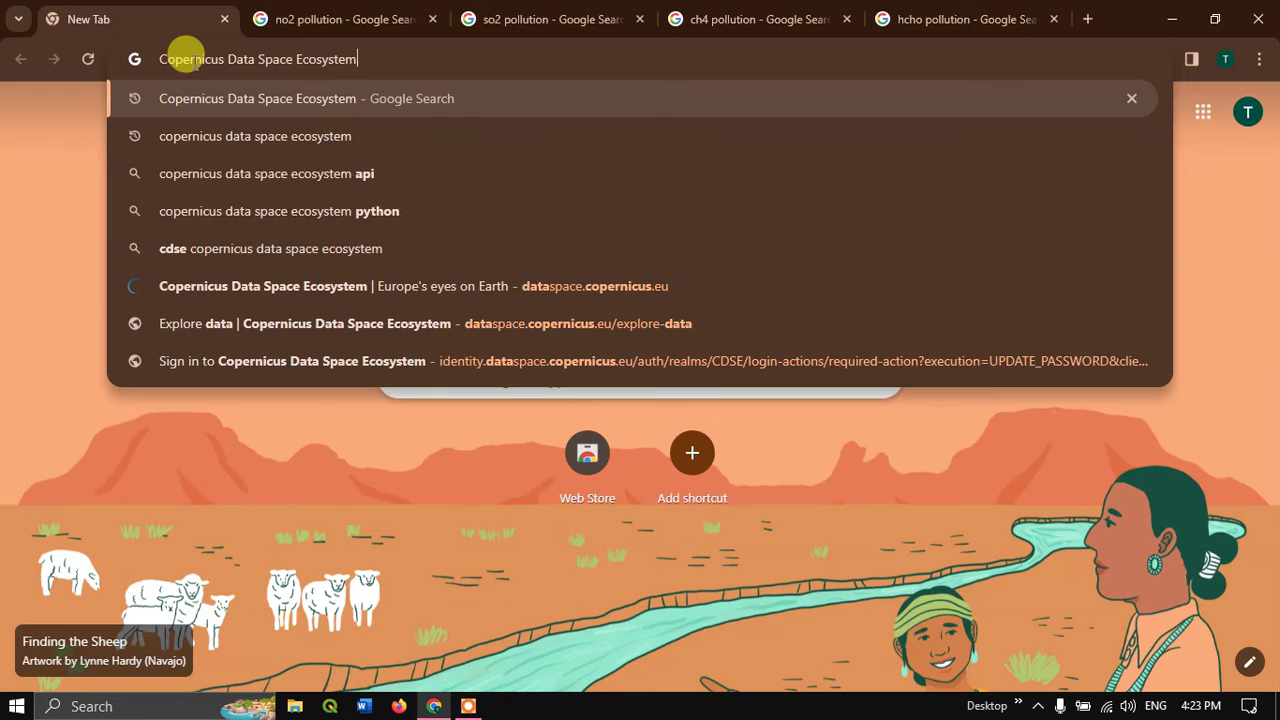
pyautogui.press('Return')
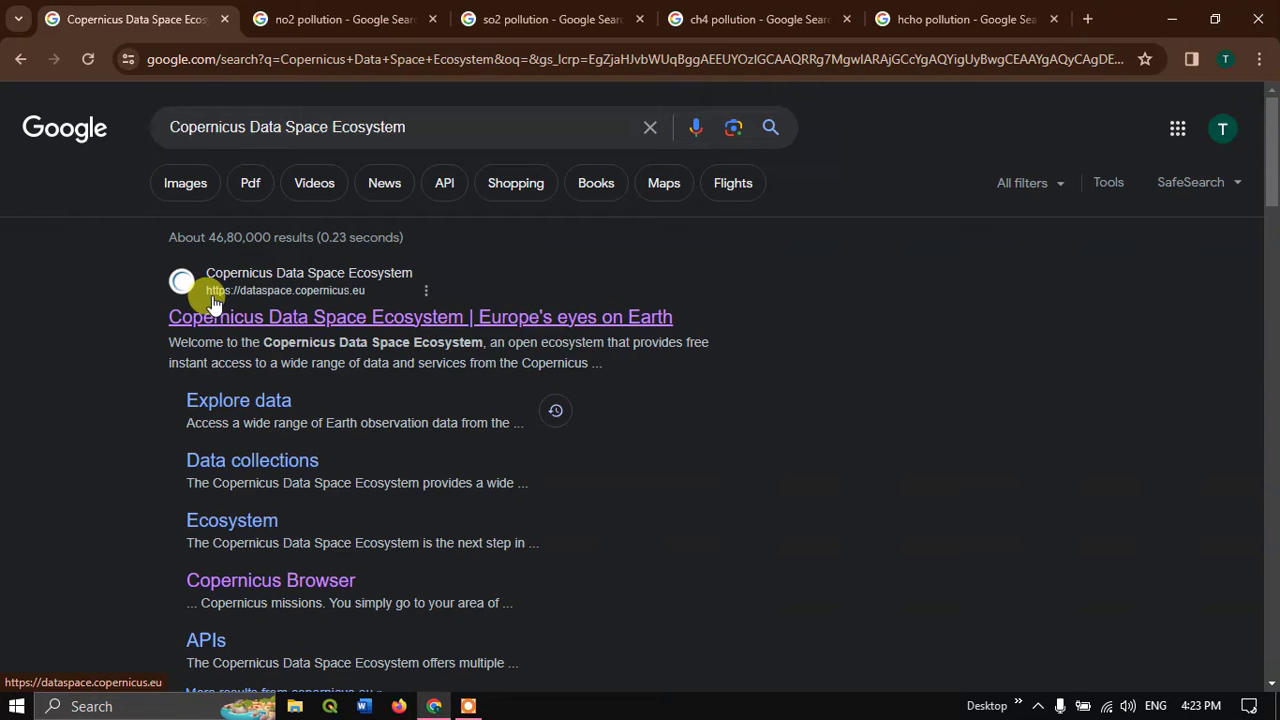
# Step: Open Copernicus Browser via the dataspace site's Explore Data menu and bring up the Login window
pyautogui.click(333, 318)
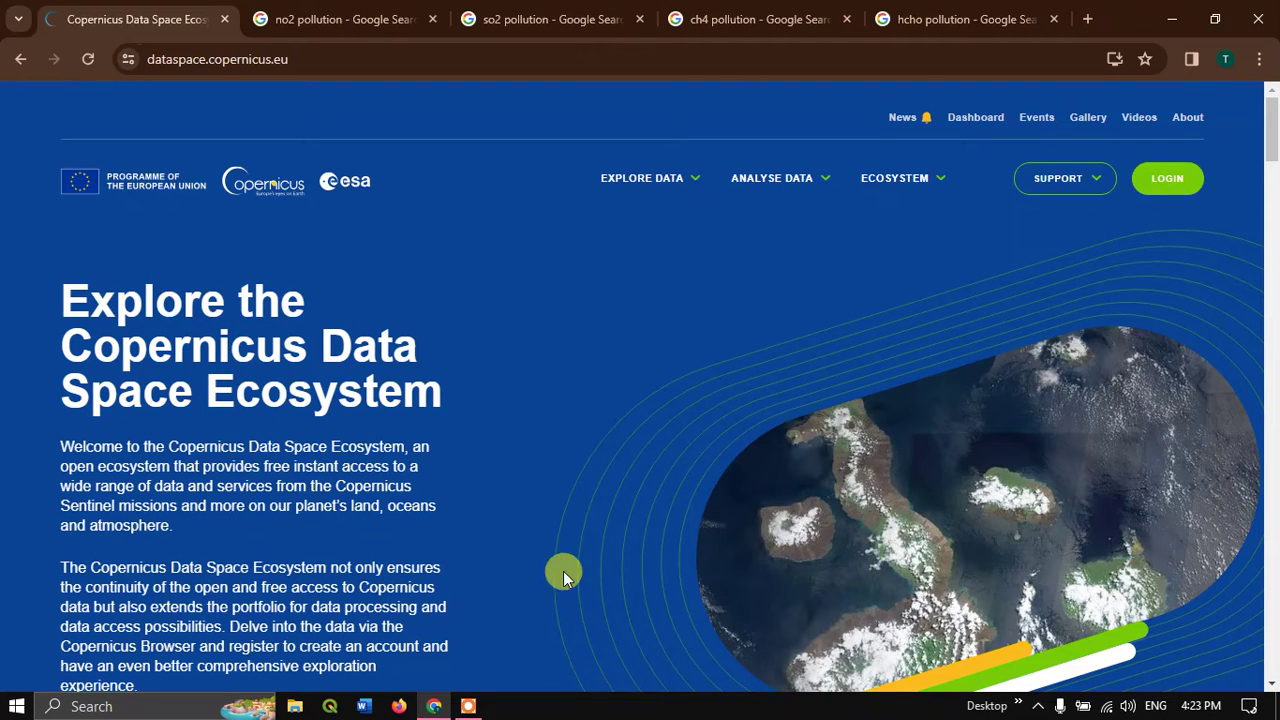
pyautogui.moveTo(630, 175)
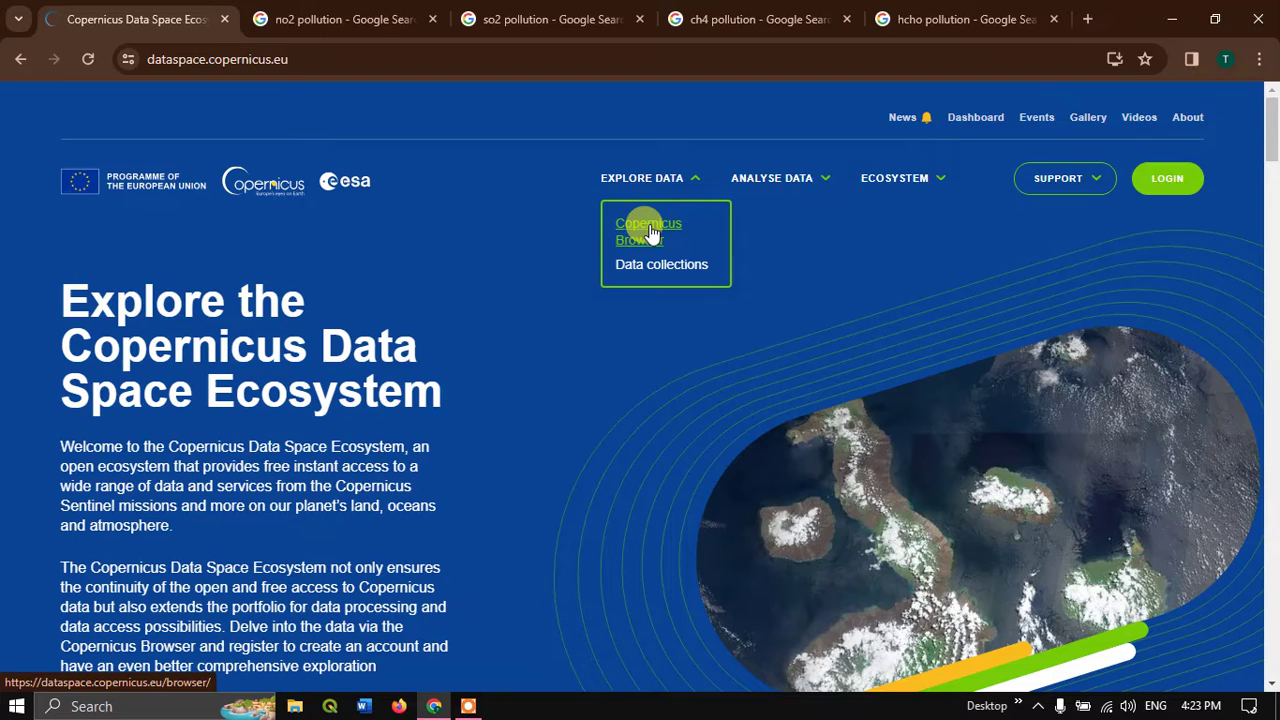
pyautogui.click(650, 232)
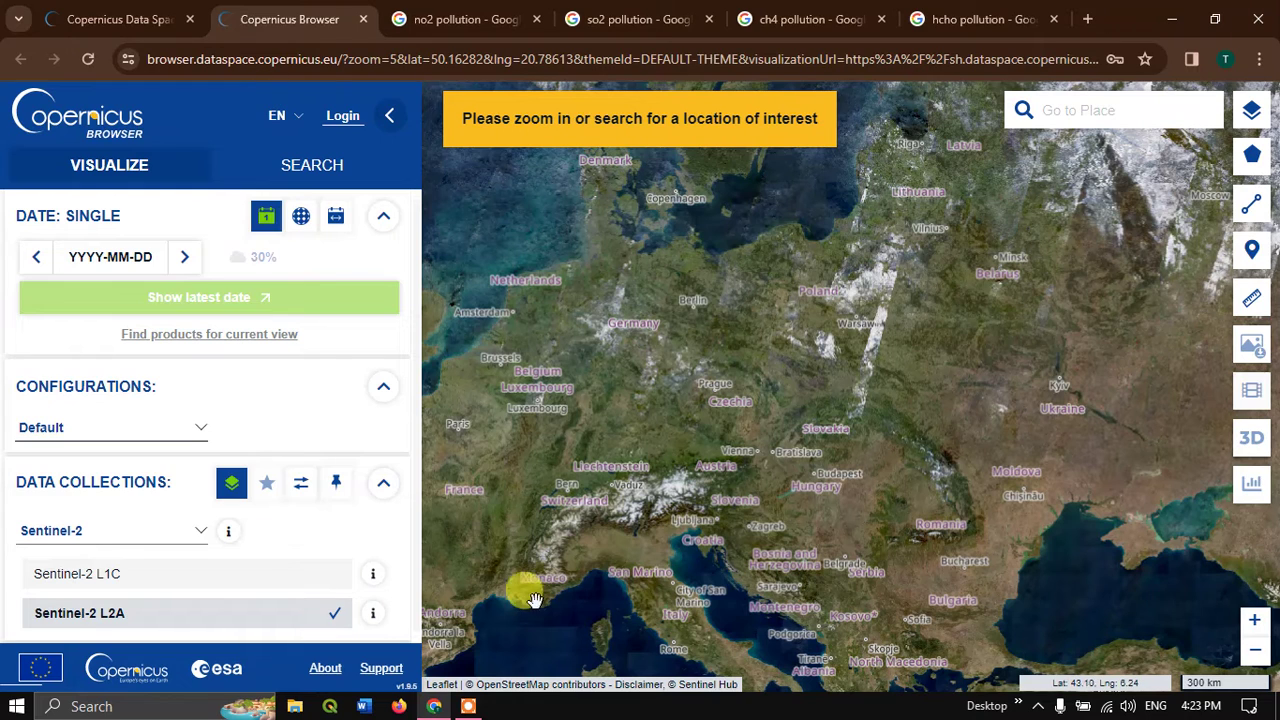
pyautogui.click(343, 122)
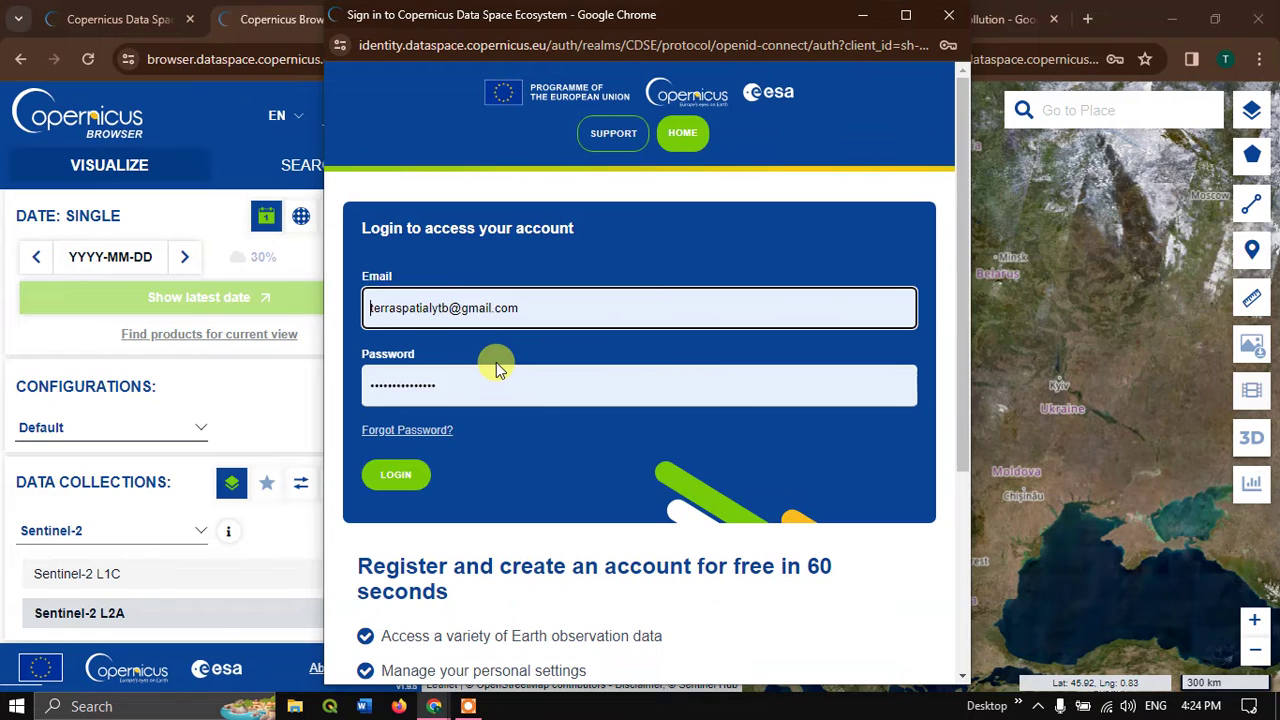
# Step: Check the pre-filled account e-mail and password, then submit the sign-in form
pyautogui.scroll(-3, 497, 366)
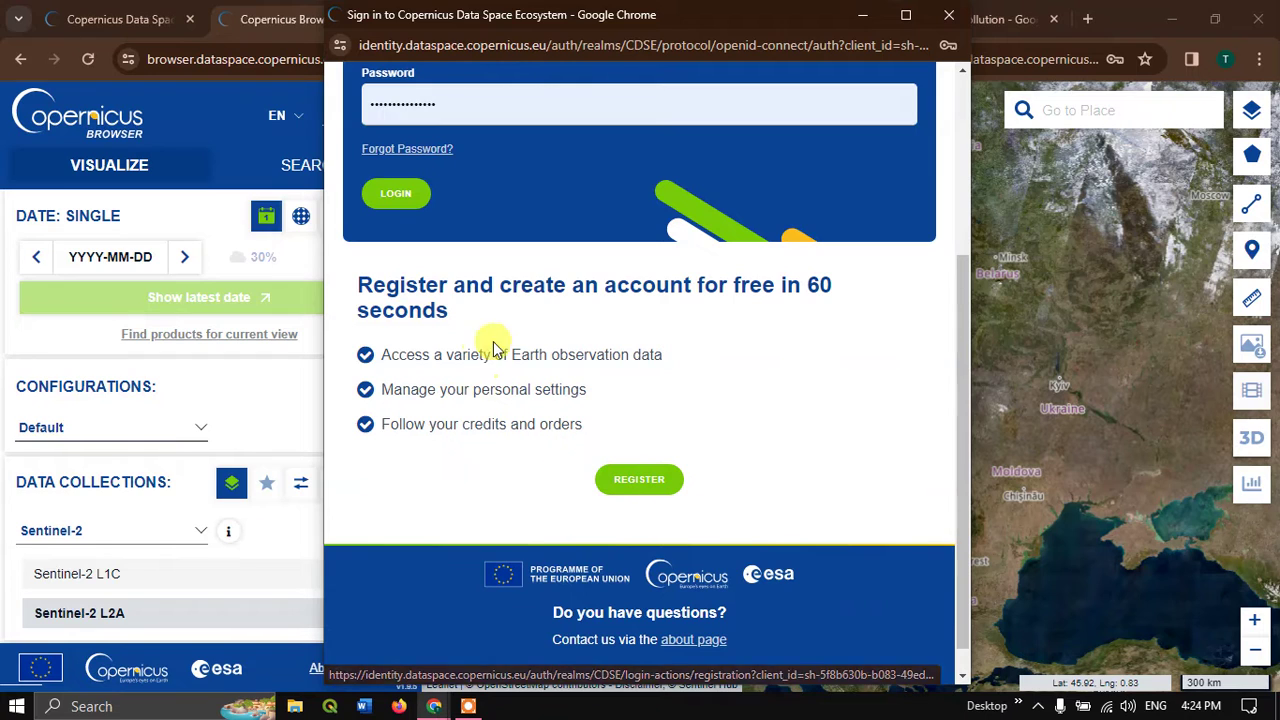
pyautogui.scroll(1, 752, 414)
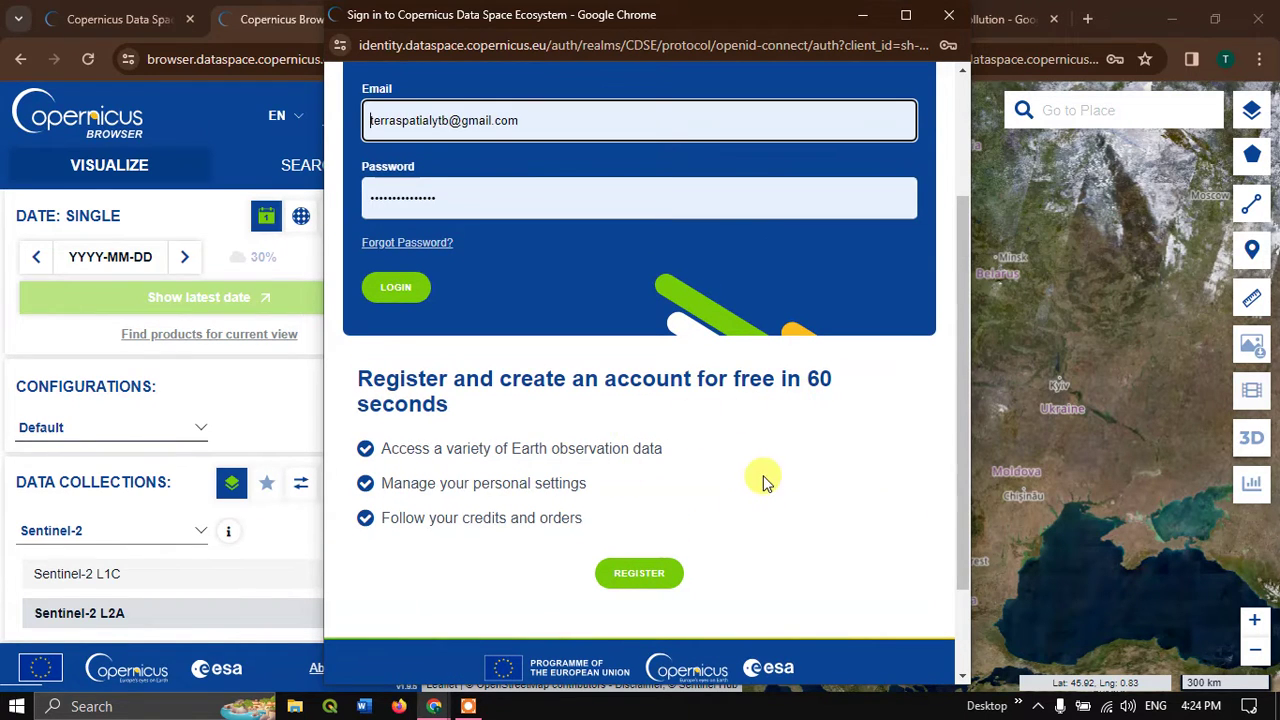
pyautogui.scroll(2, 763, 477)
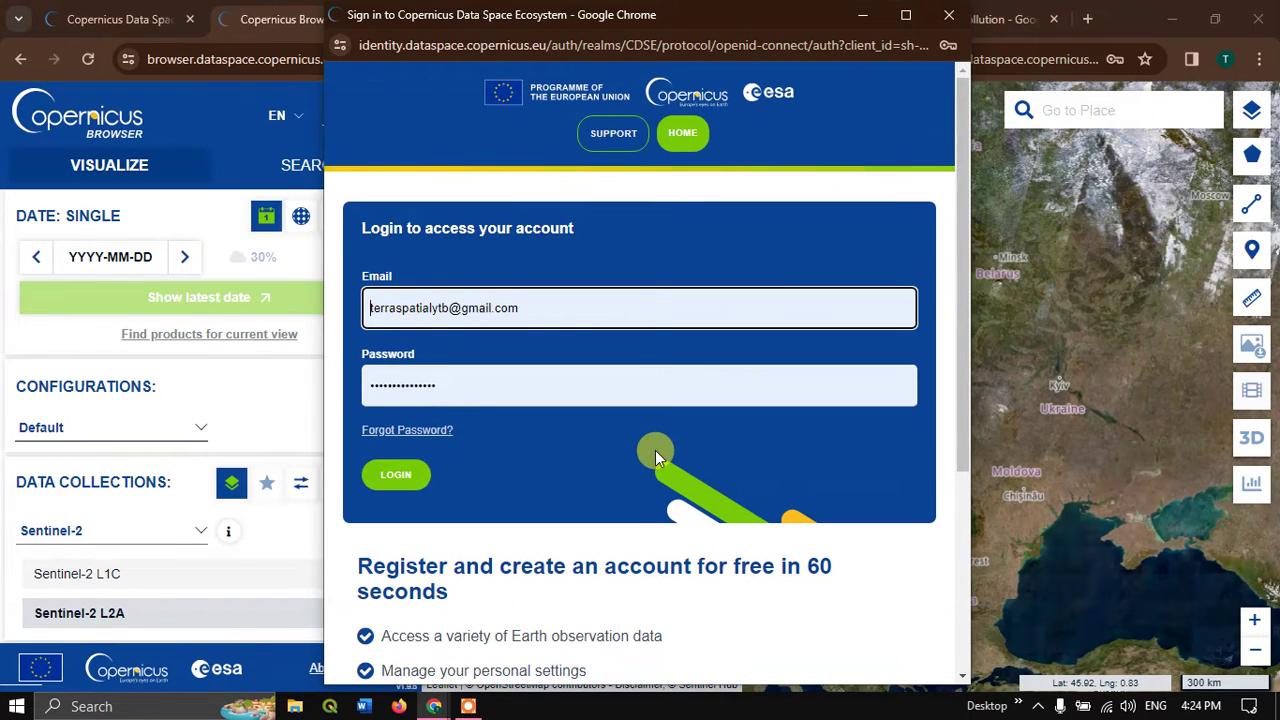
pyautogui.click(418, 480)
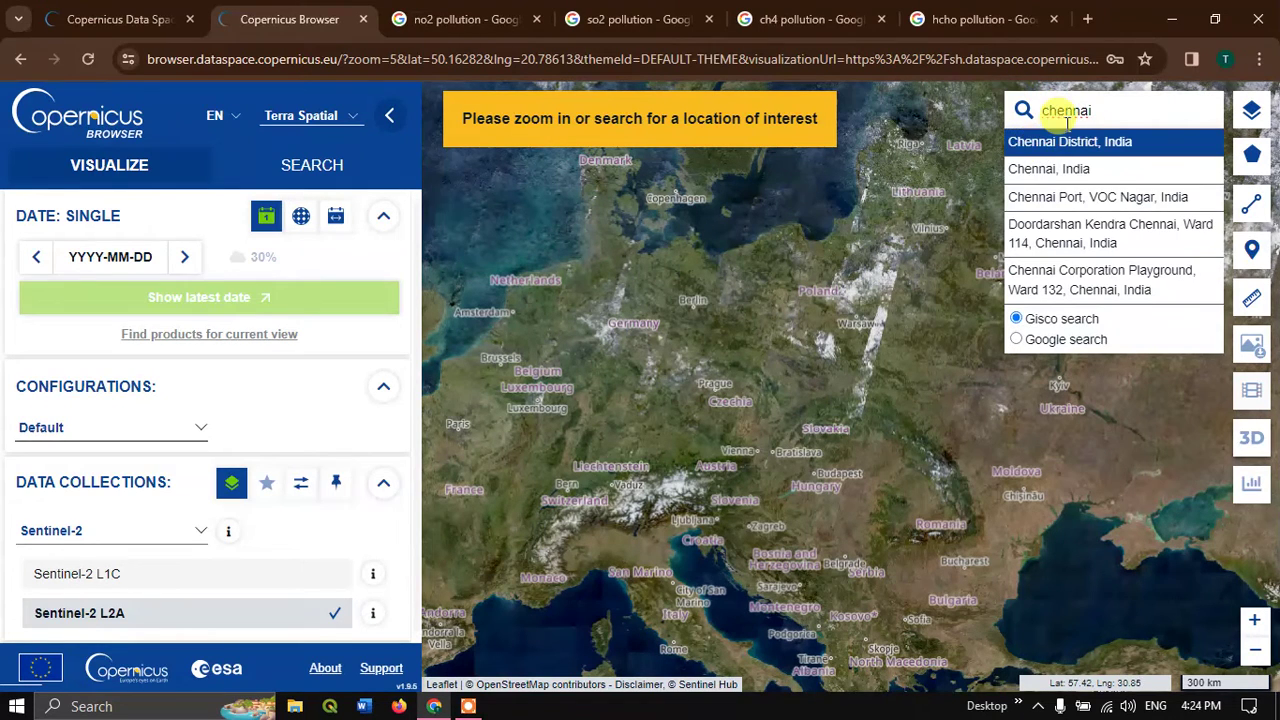
# Step: Fly the map to Chennai, India, switch to OSM Background, and center the Chennai coast
pyautogui.click(1045, 168)
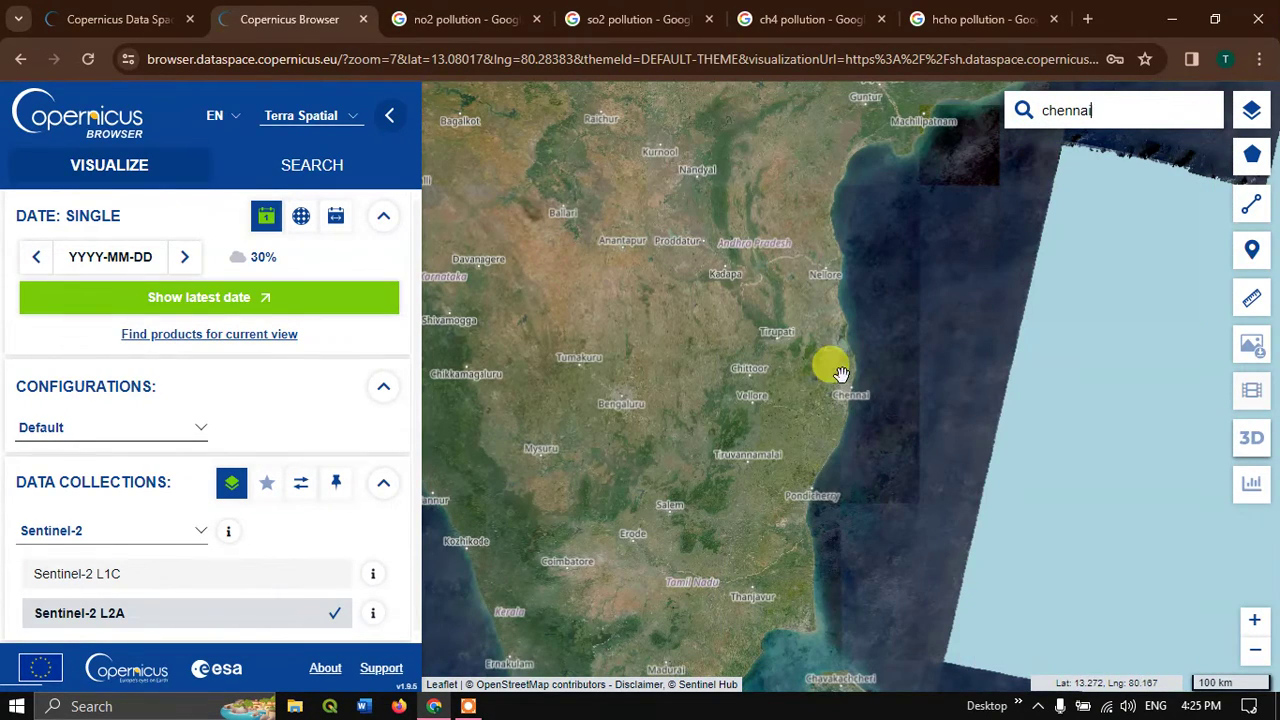
pyautogui.moveTo(1251, 110)
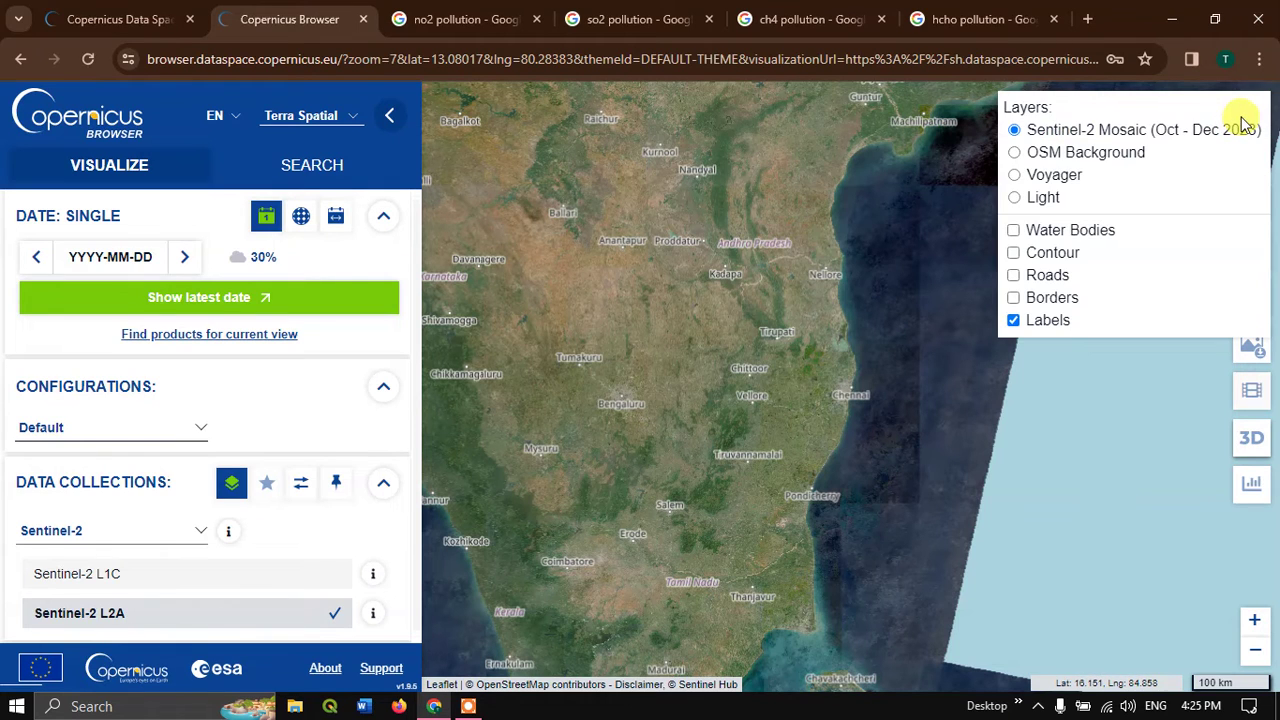
pyautogui.click(1044, 157)
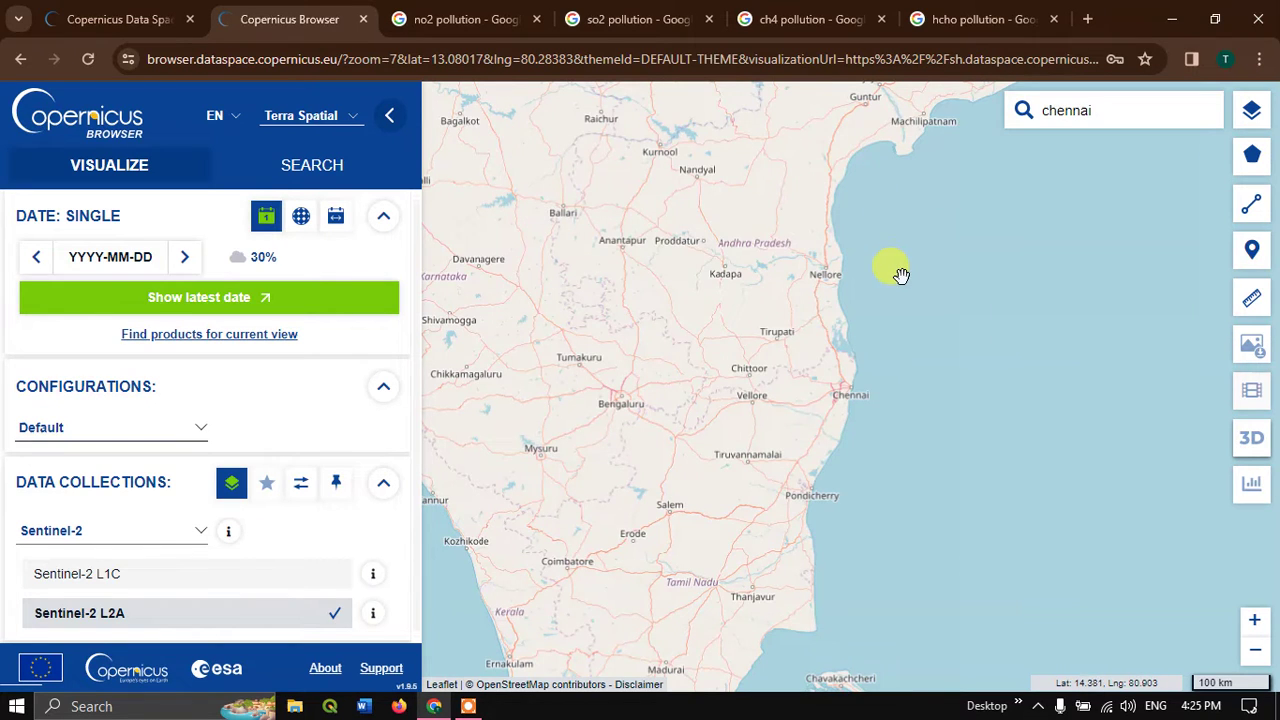
pyautogui.moveTo(900, 271); pyautogui.dragTo(931, 209)
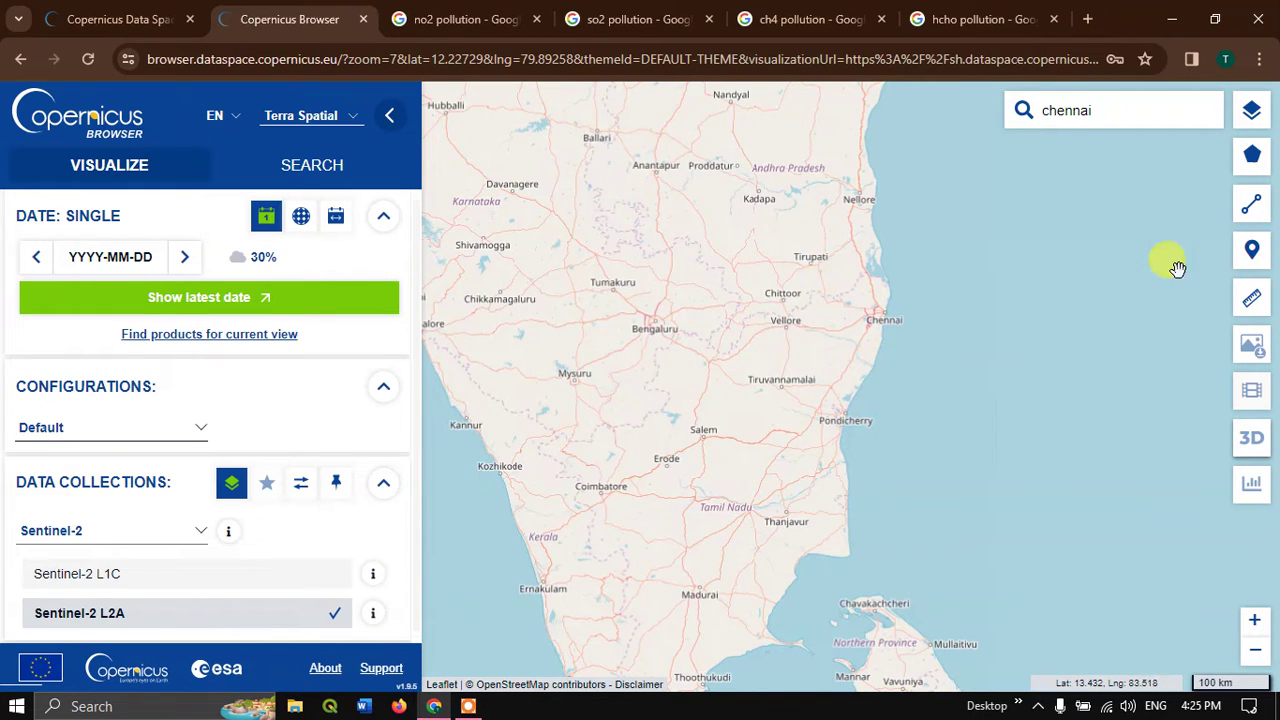
pyautogui.moveTo(1255, 157)
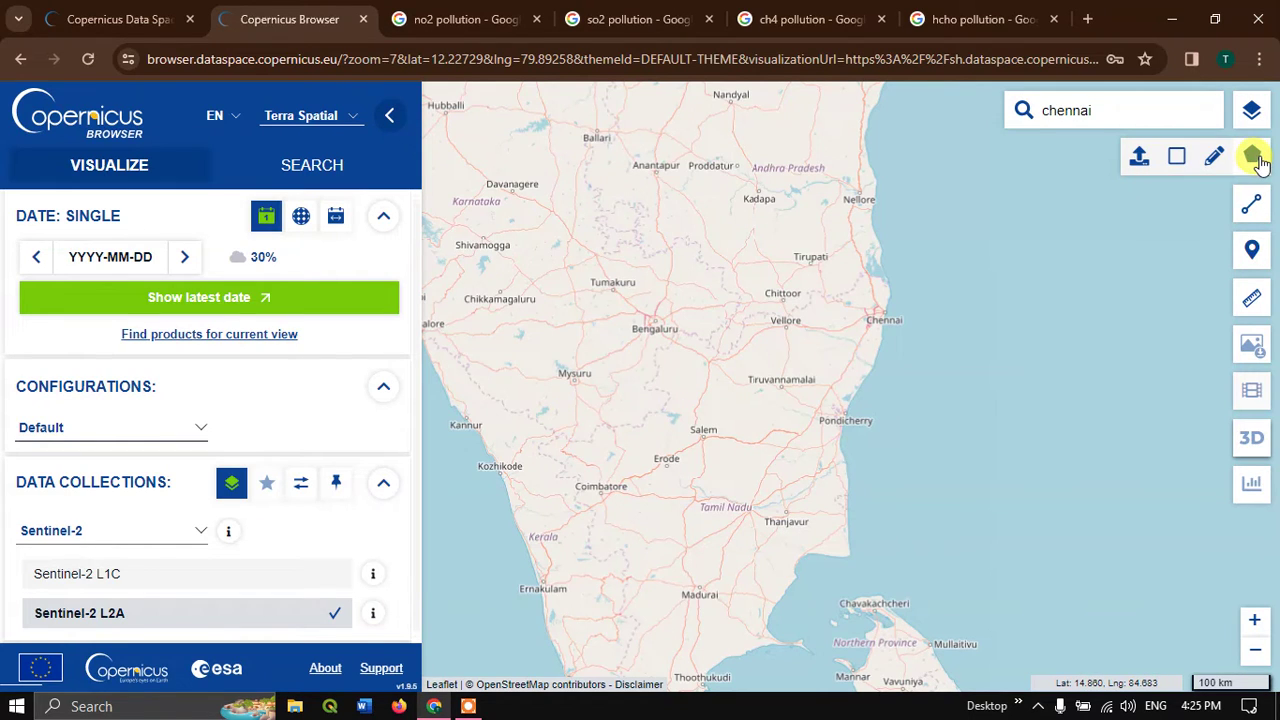
# Step: Draw a rectangle from near Tirupati to Pondicherry, pulling its left edge in to 33279.45 km²
pyautogui.click(1177, 160)
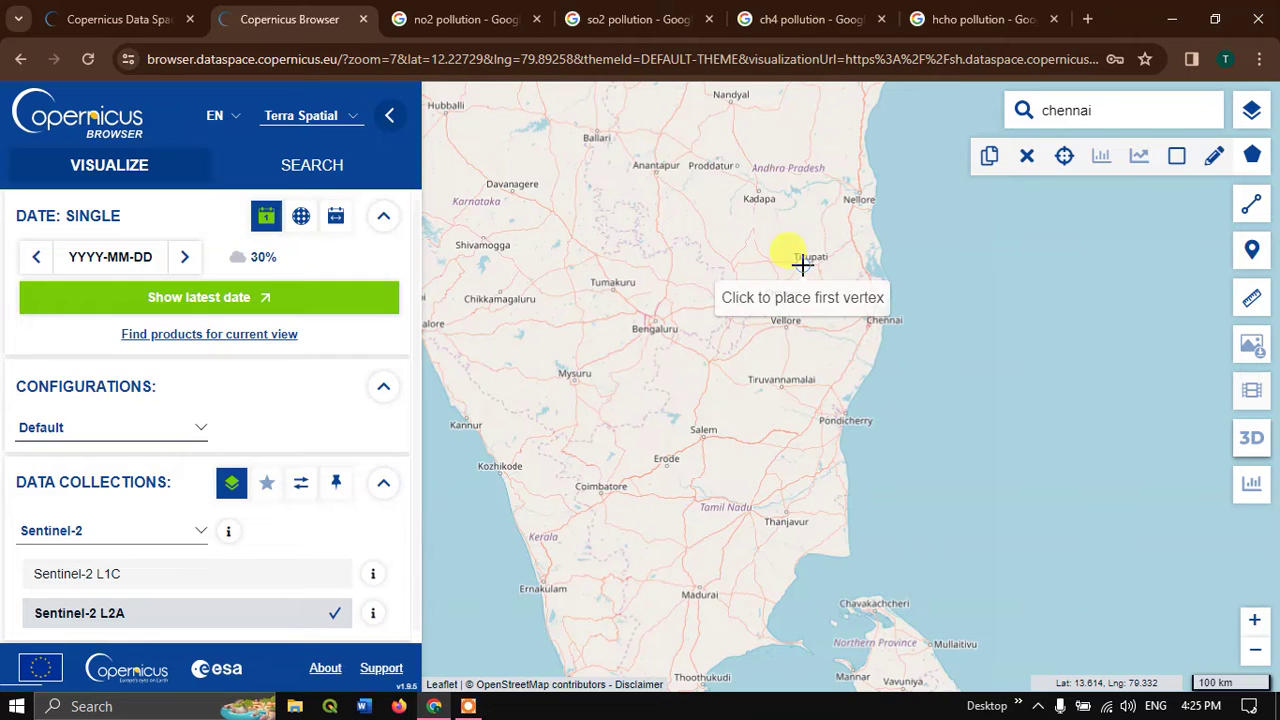
pyautogui.click(757, 261)
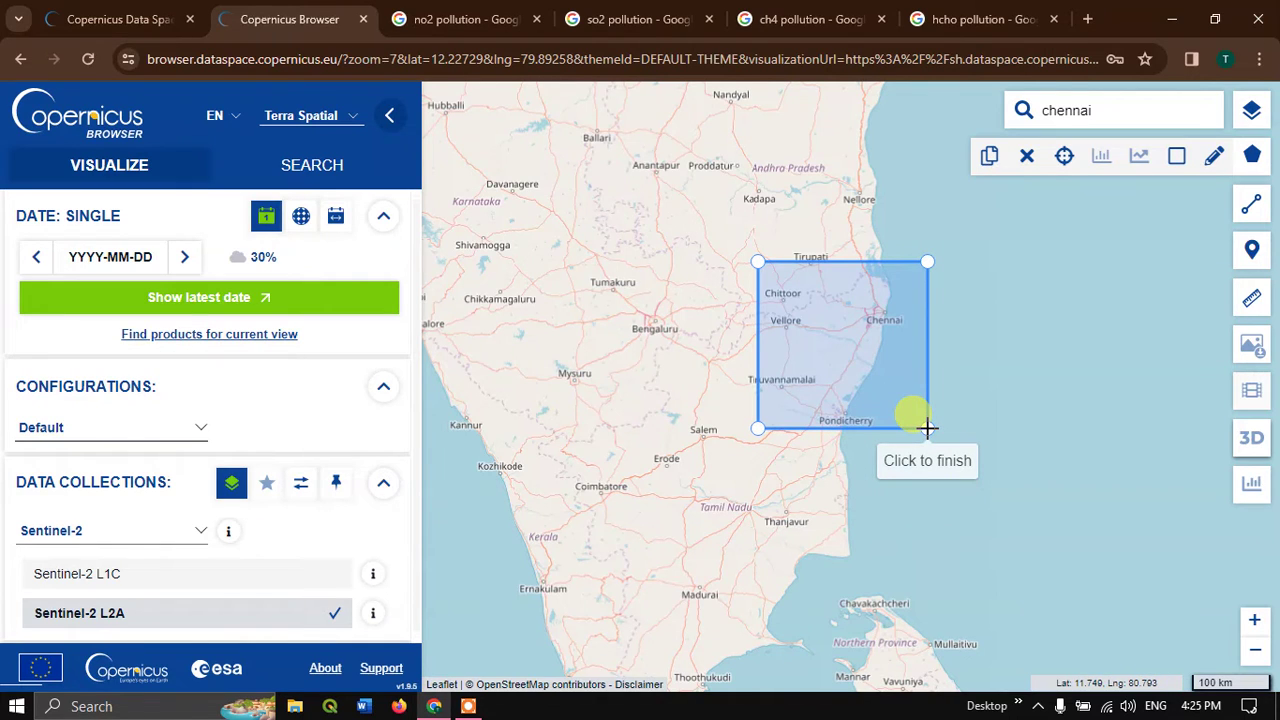
pyautogui.click(927, 428)
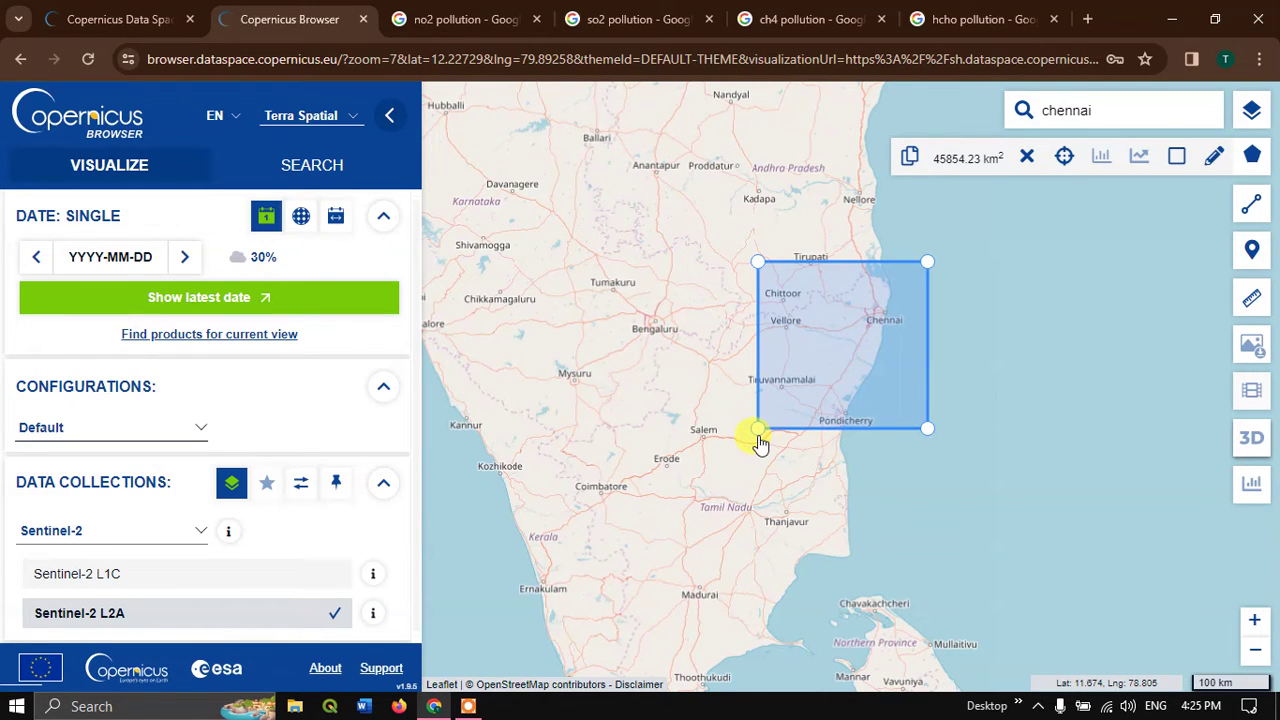
pyautogui.moveTo(757, 429); pyautogui.dragTo(783, 404)
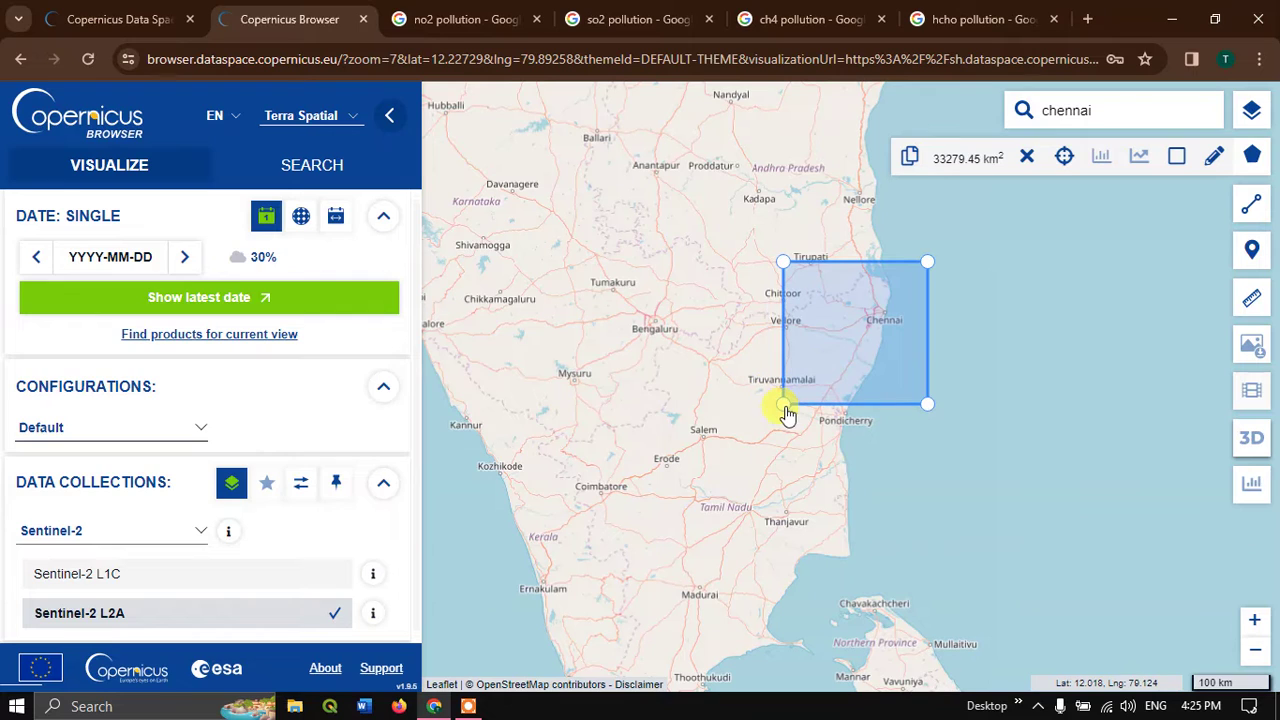
# Step: Search Sentinel-5P TROPOMI products with only the Level-2 NO2 product ticked
pyautogui.click(318, 172)
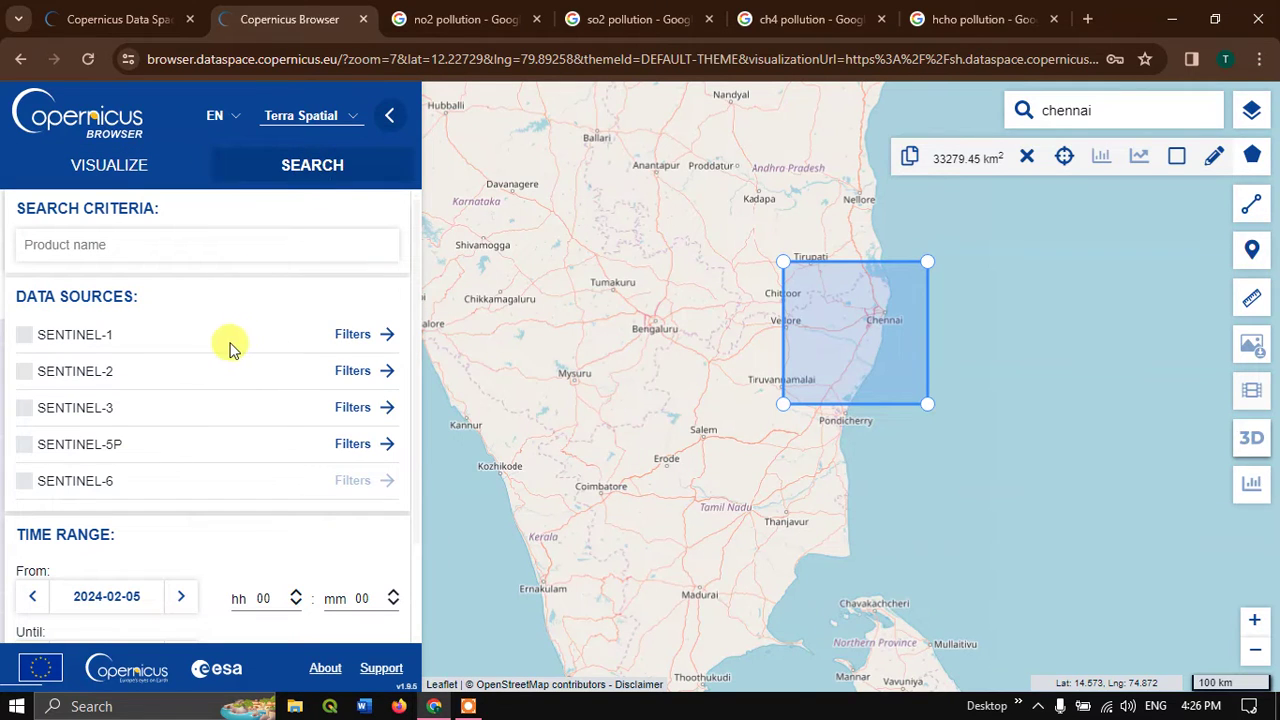
pyautogui.scroll(-3, 200, 331)
pyautogui.scroll(3, 200, 331)
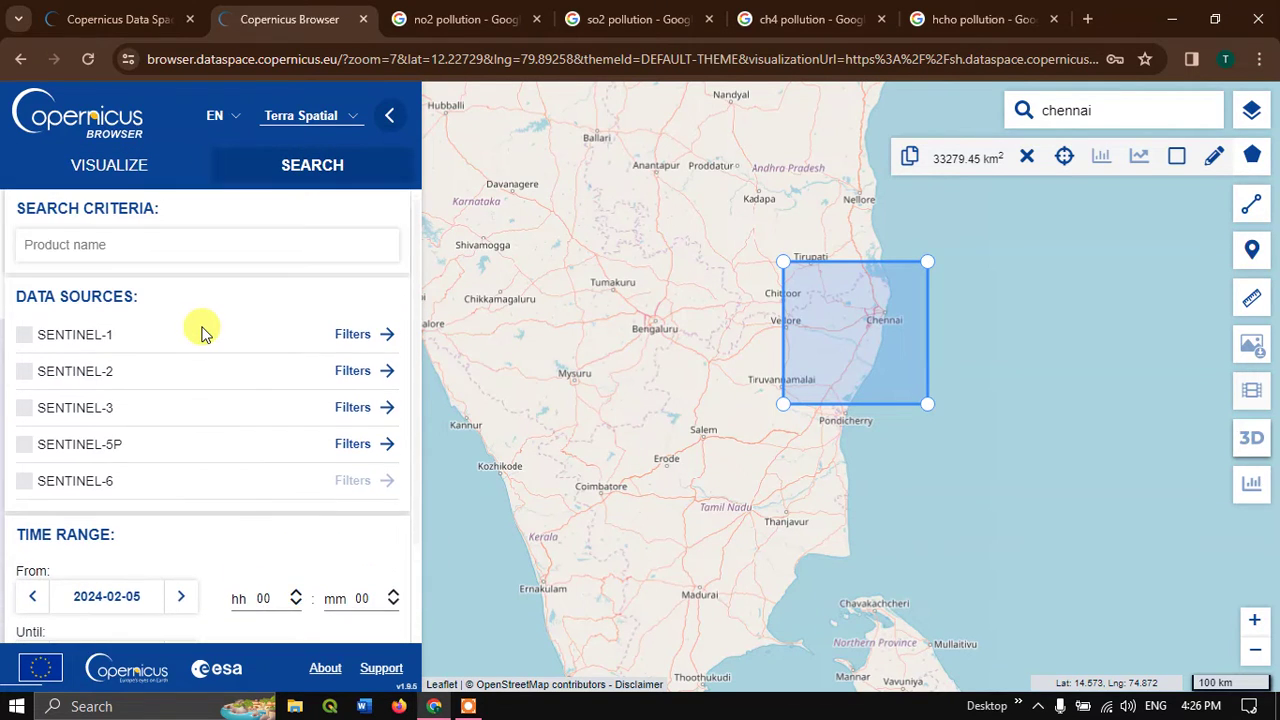
pyautogui.click(24, 445)
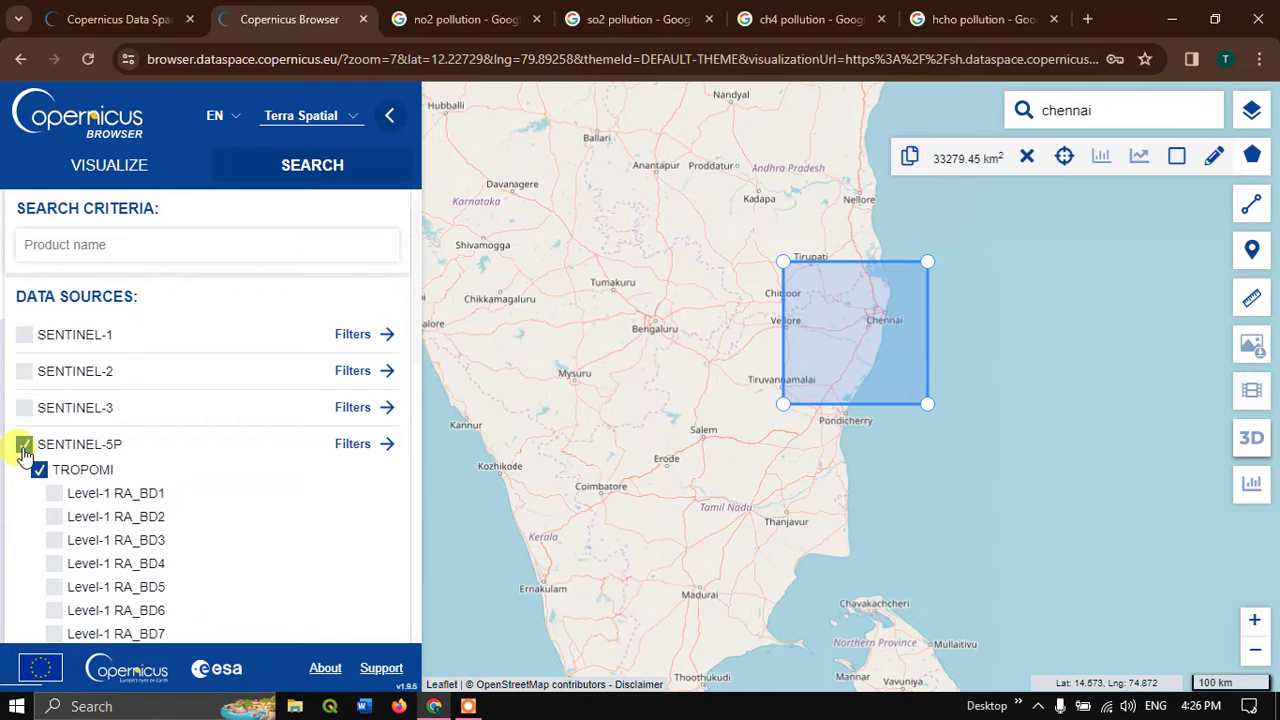
pyautogui.scroll(-3, 183, 463)
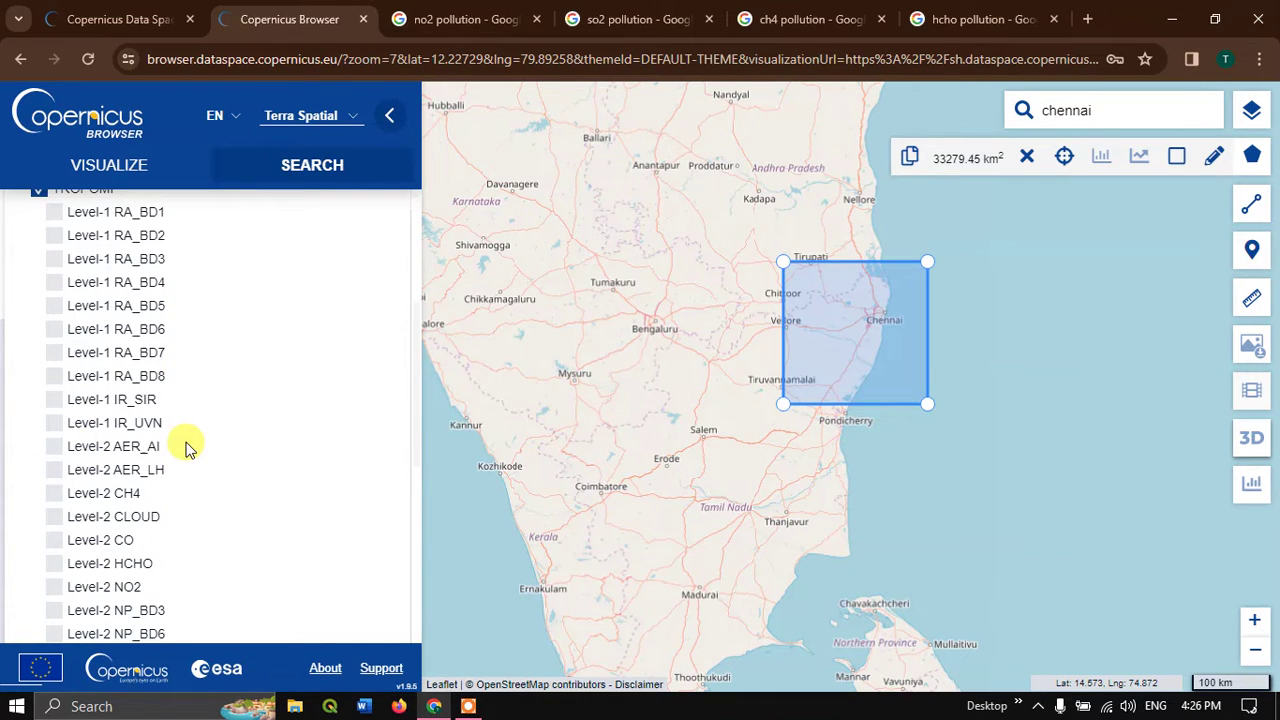
pyautogui.scroll(-2, 185, 448)
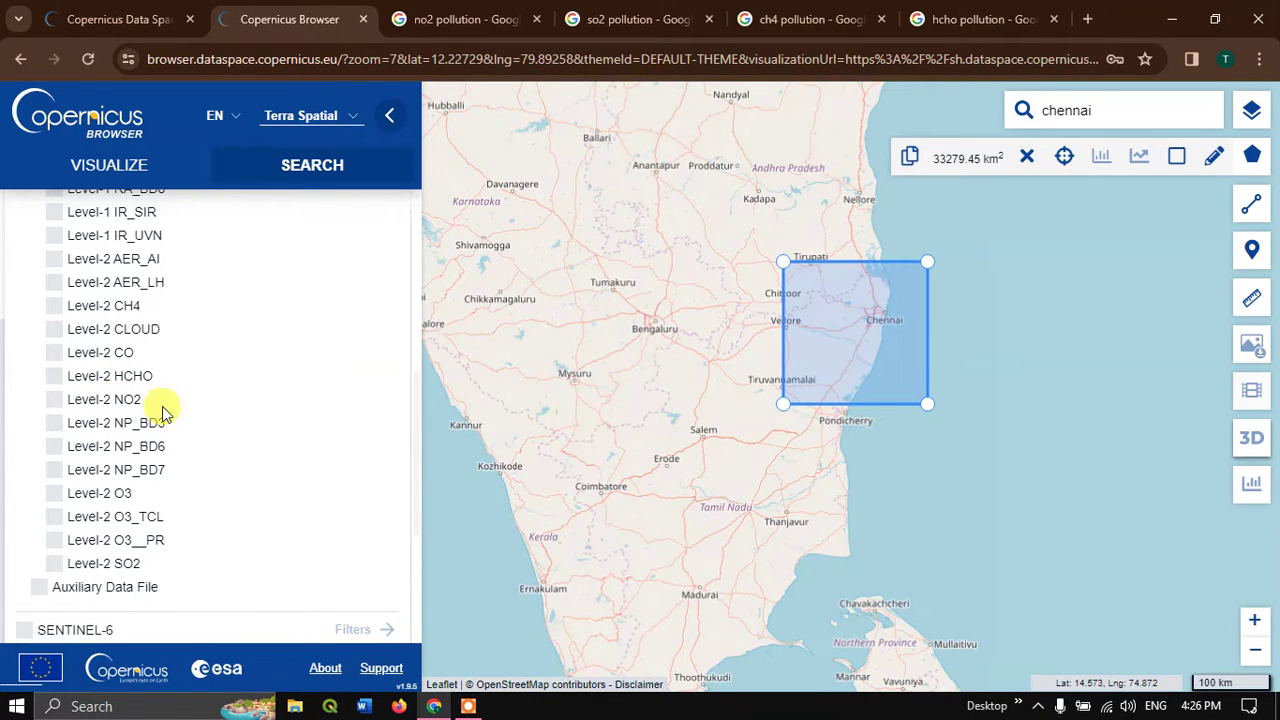
pyautogui.scroll(-1, 168, 446)
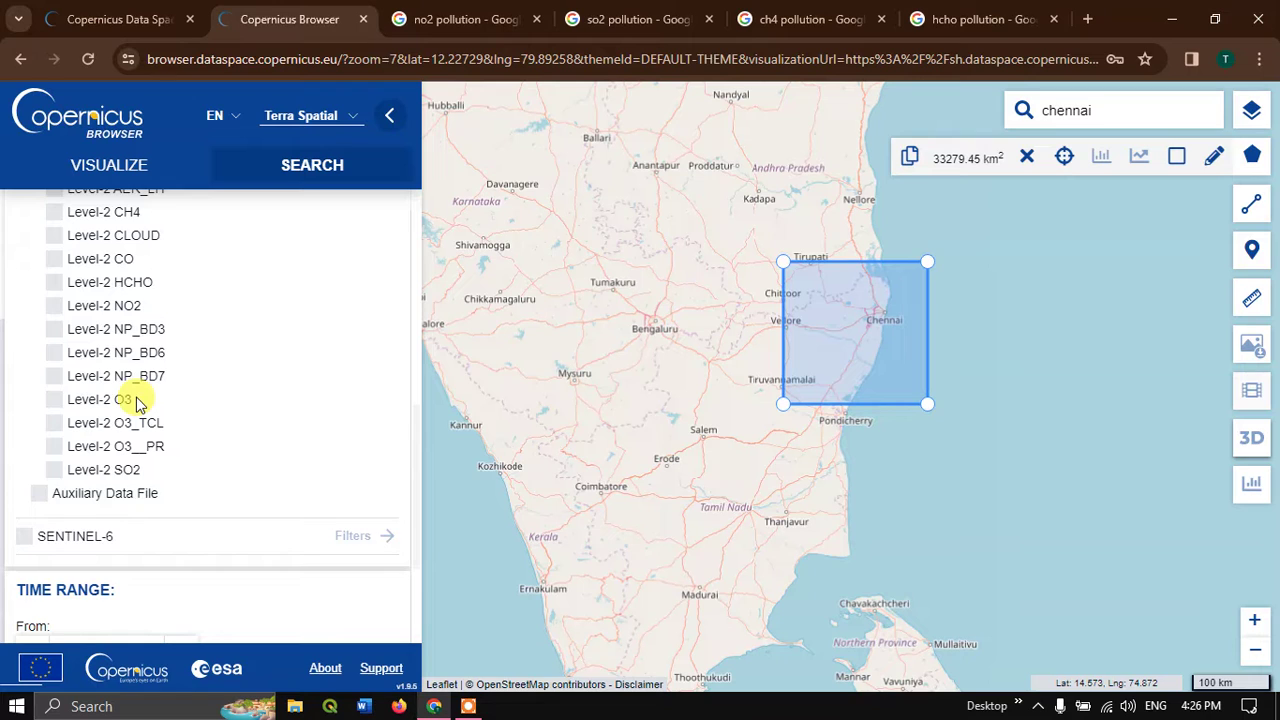
pyautogui.scroll(2, 137, 401)
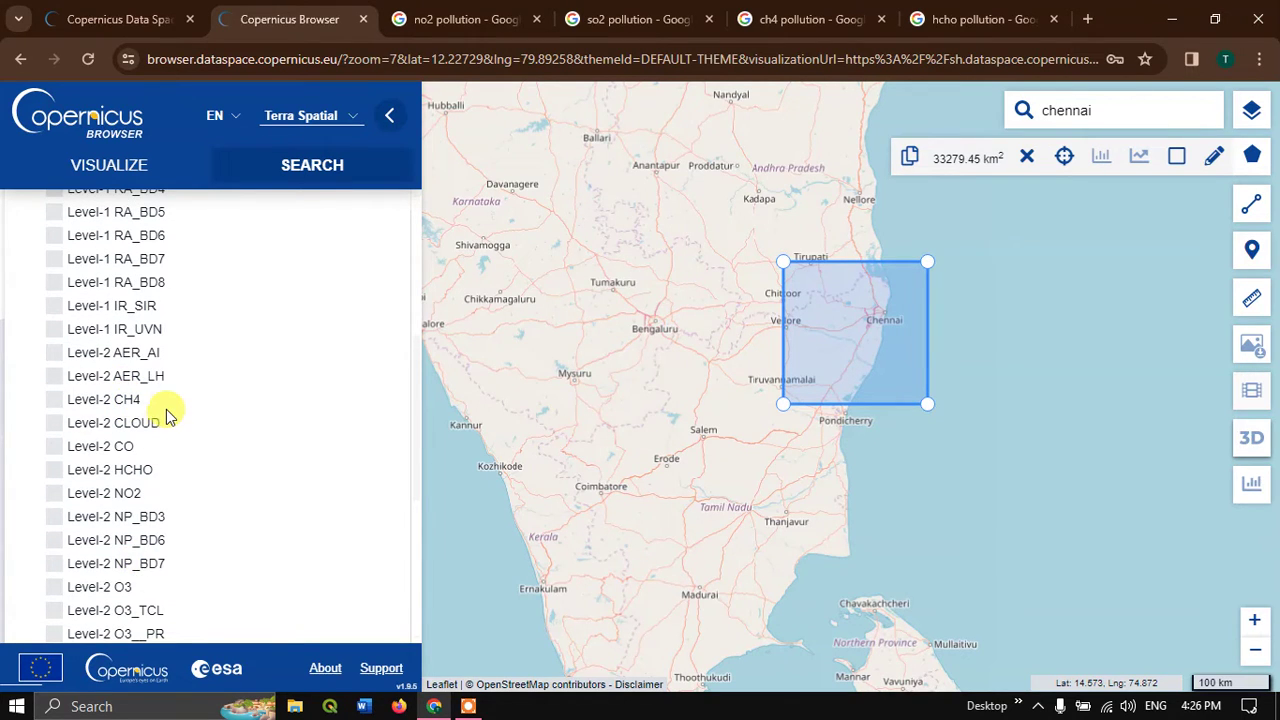
pyautogui.scroll(-1, 168, 416)
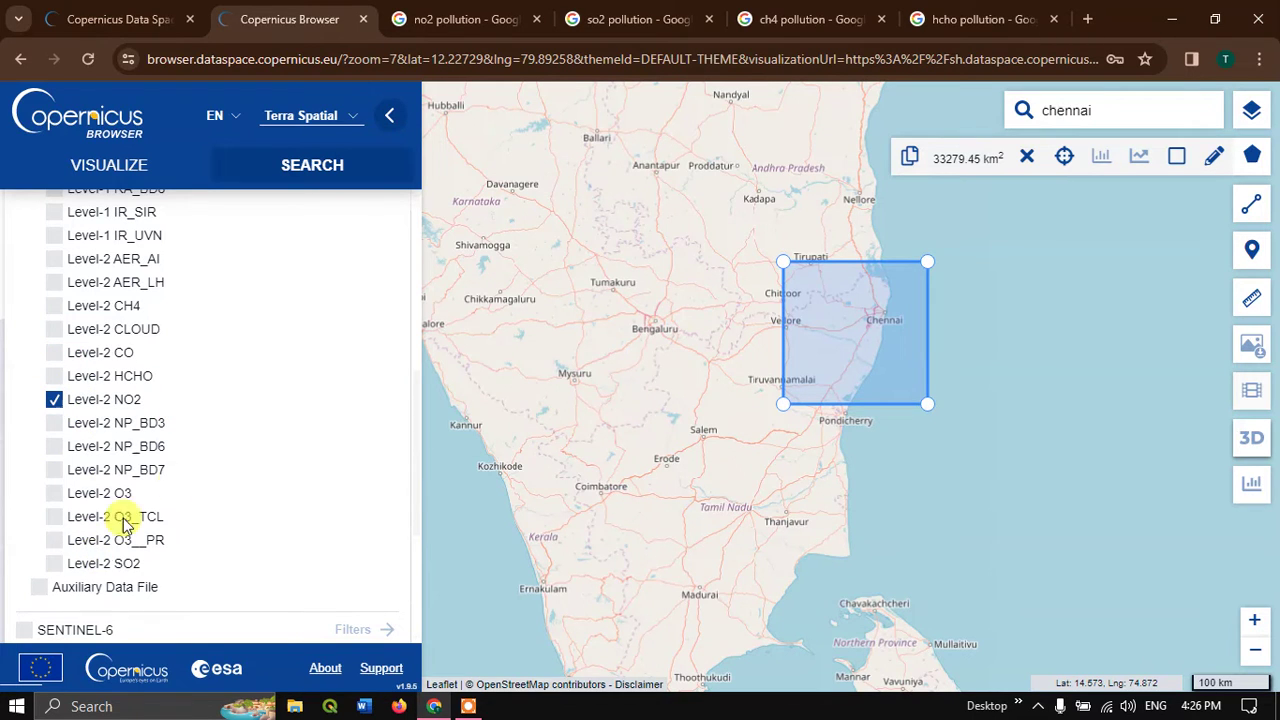
pyautogui.scroll(-2, 207, 465)
pyautogui.scroll(-1, 207, 465)
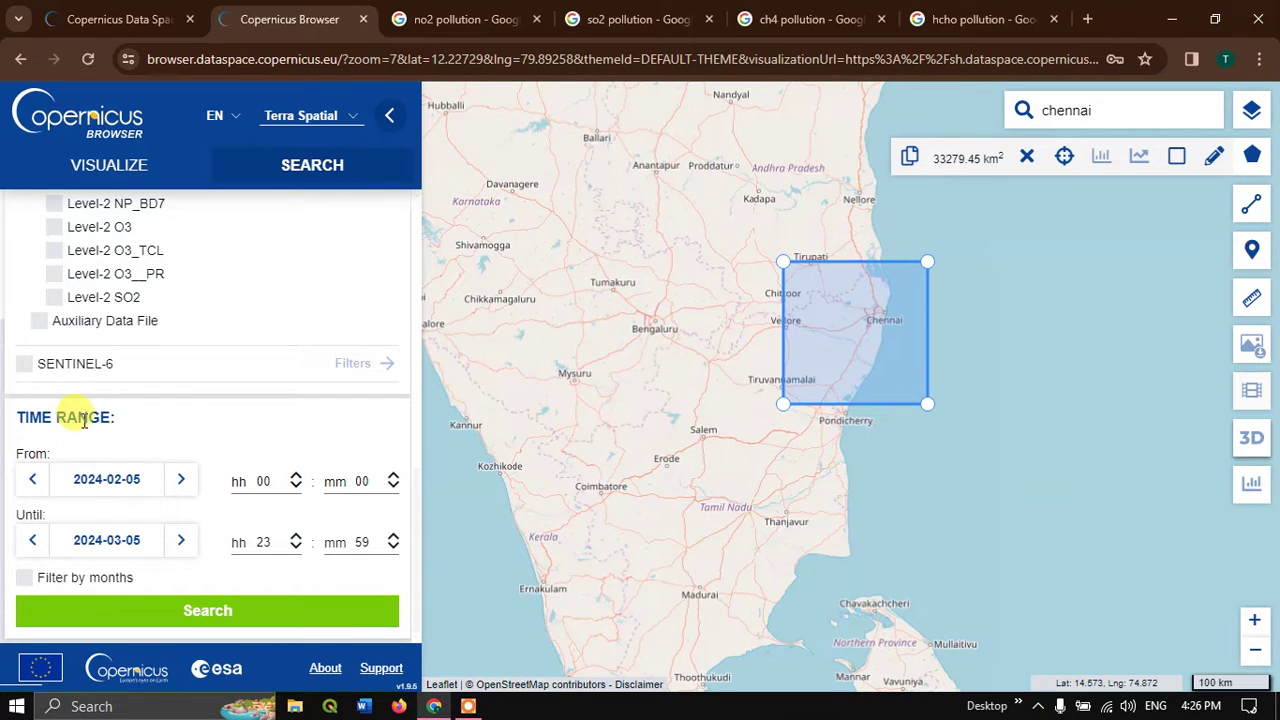
# Step: Set the search start date to 2023-01-01
pyautogui.click(107, 480)
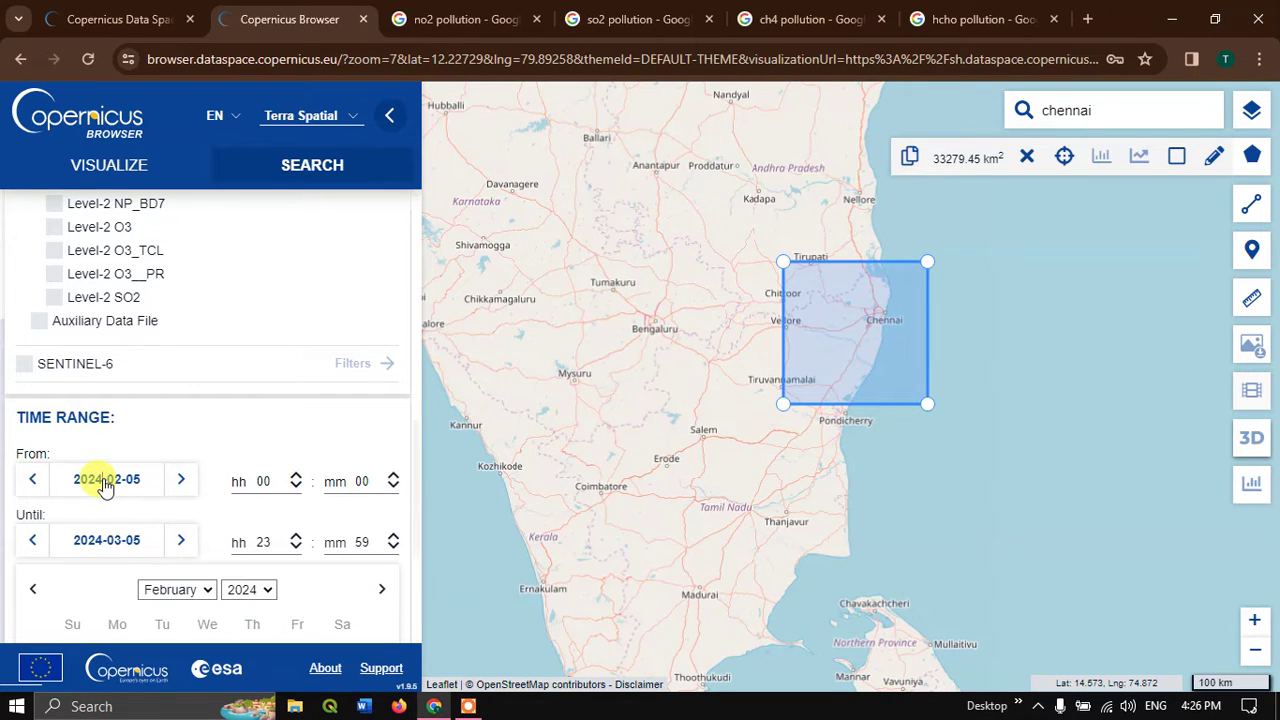
pyautogui.click(240, 592)
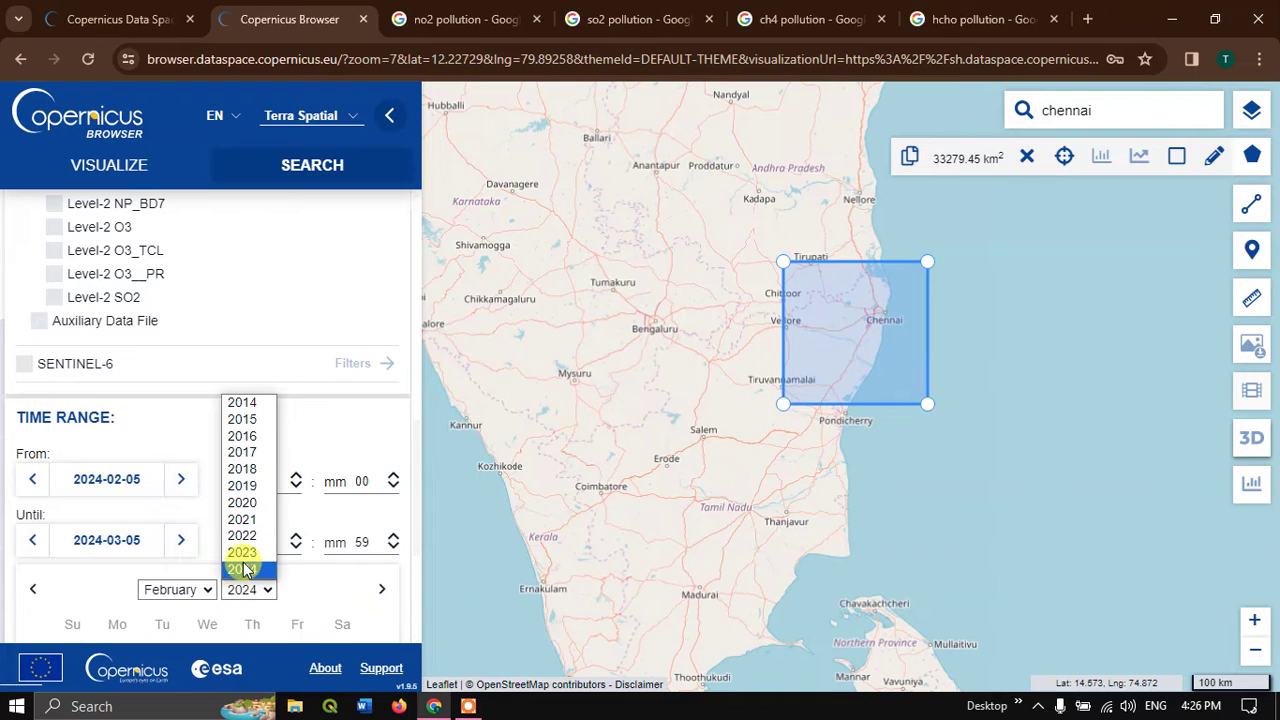
pyautogui.click(242, 553)
pyautogui.click(177, 590)
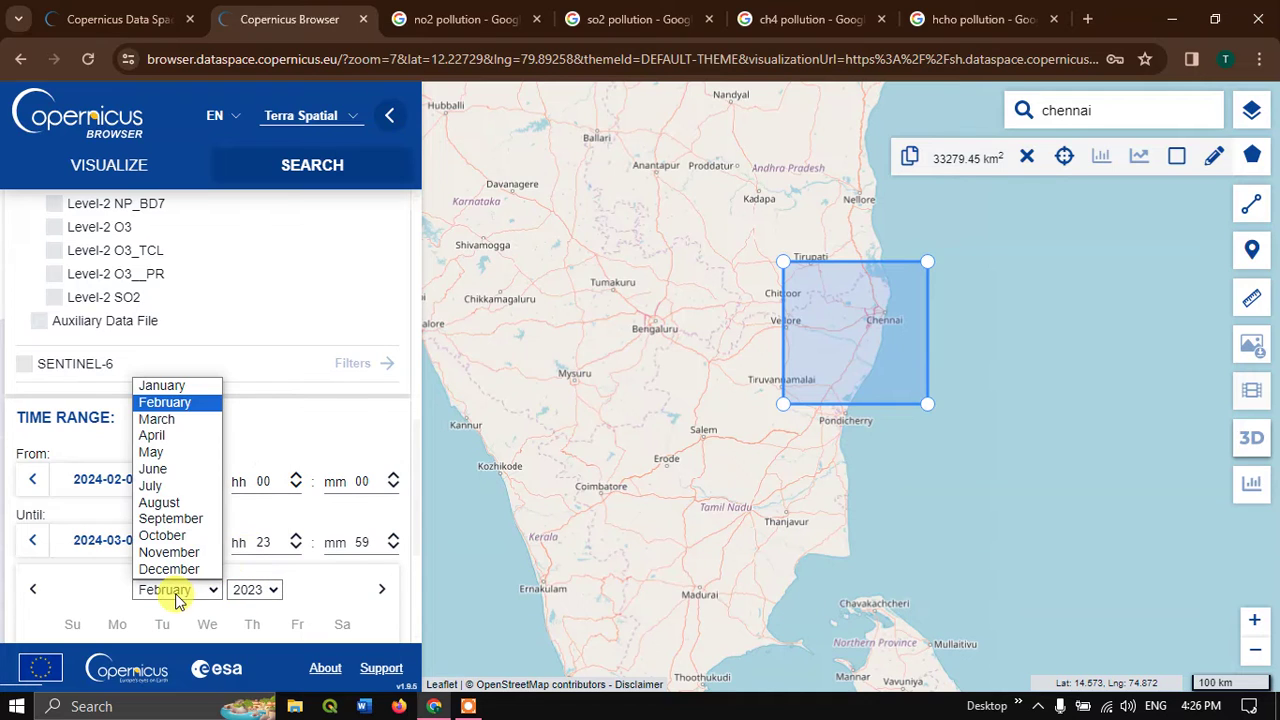
pyautogui.click(165, 388)
pyautogui.scroll(-3, 165, 397)
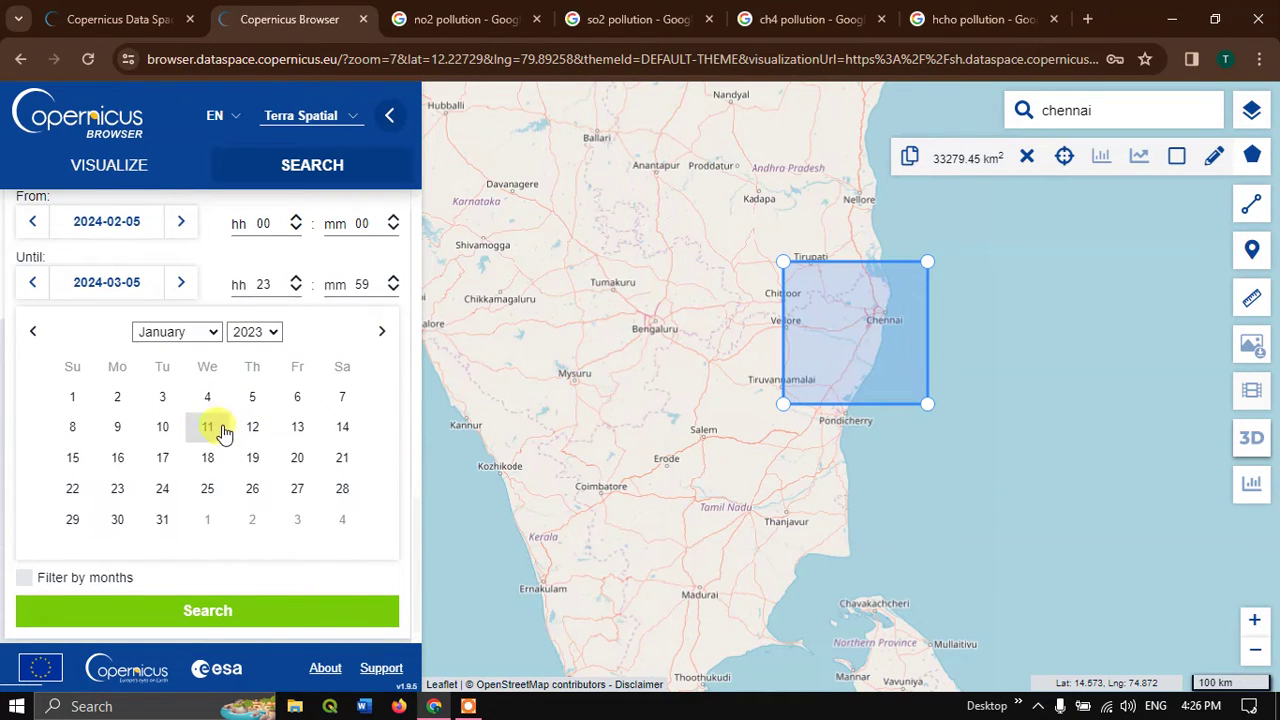
pyautogui.click(74, 400)
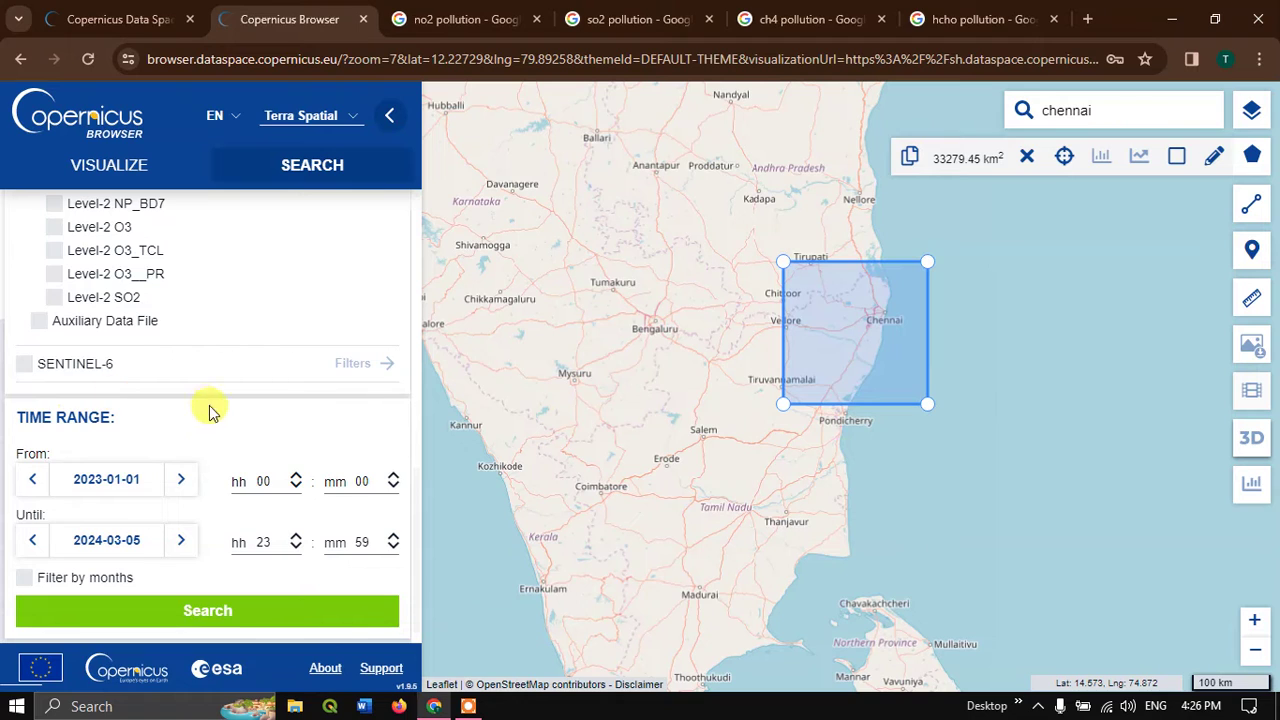
# Step: Set the end date to 2024-03-04, toggle Filter by months on and off, and run the search
pyautogui.click(131, 538)
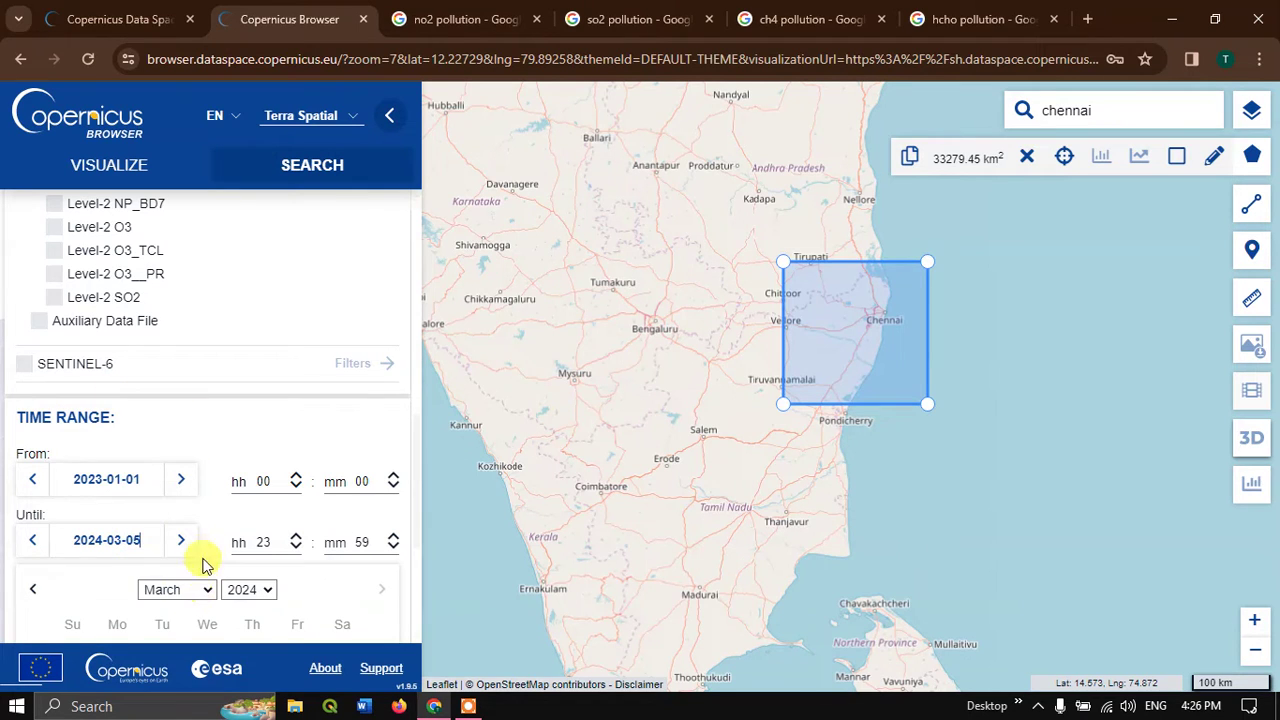
pyautogui.scroll(-2, 204, 558)
pyautogui.click(108, 496)
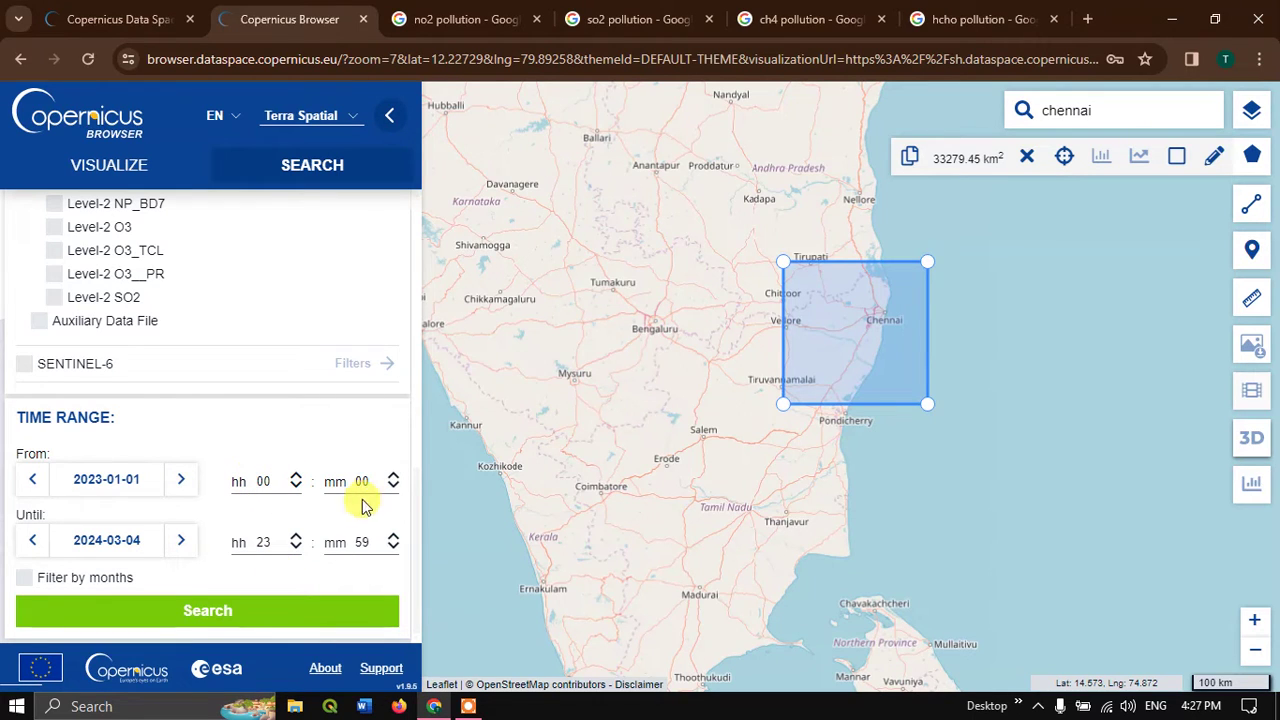
pyautogui.click(207, 600)
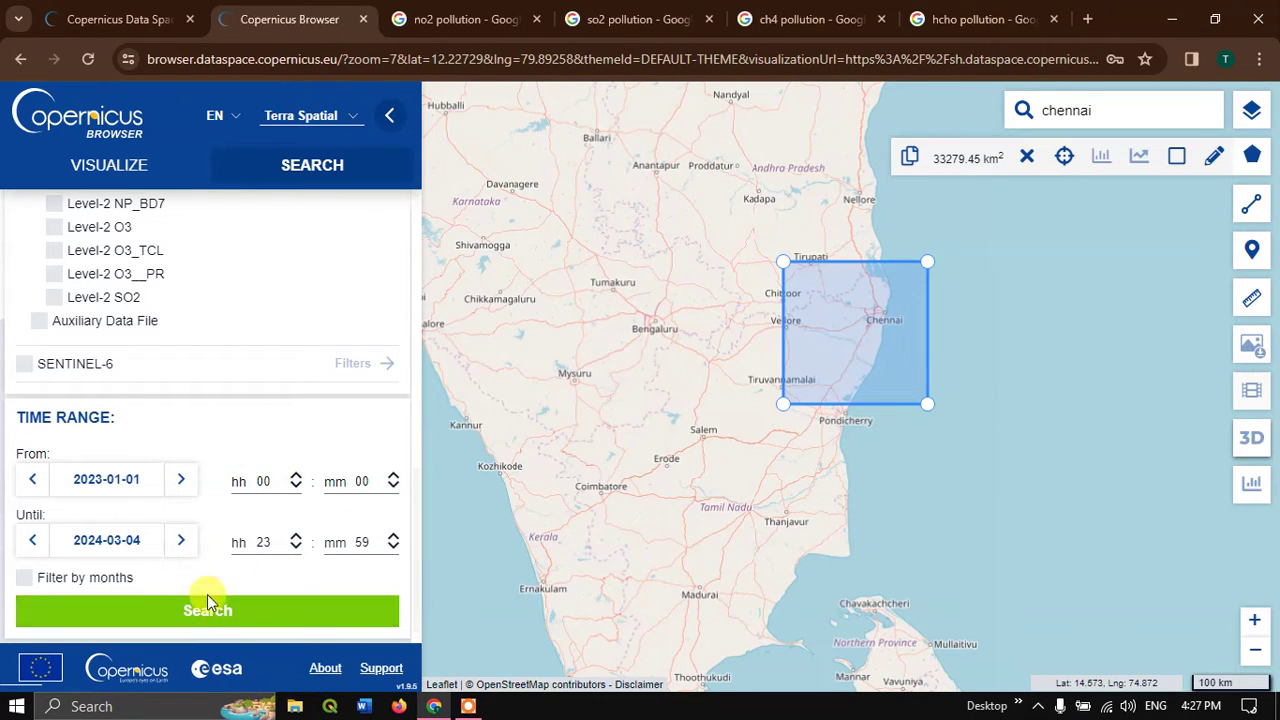
pyautogui.click(26, 580)
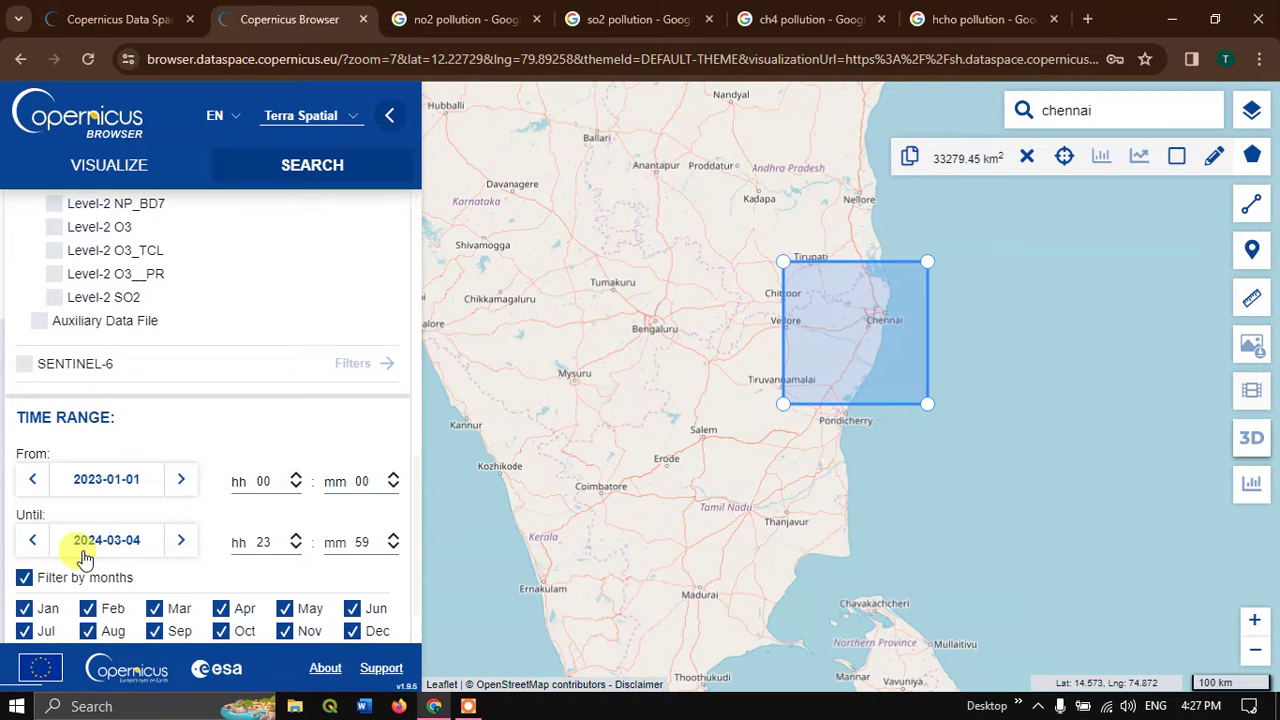
pyautogui.scroll(-1, 85, 557)
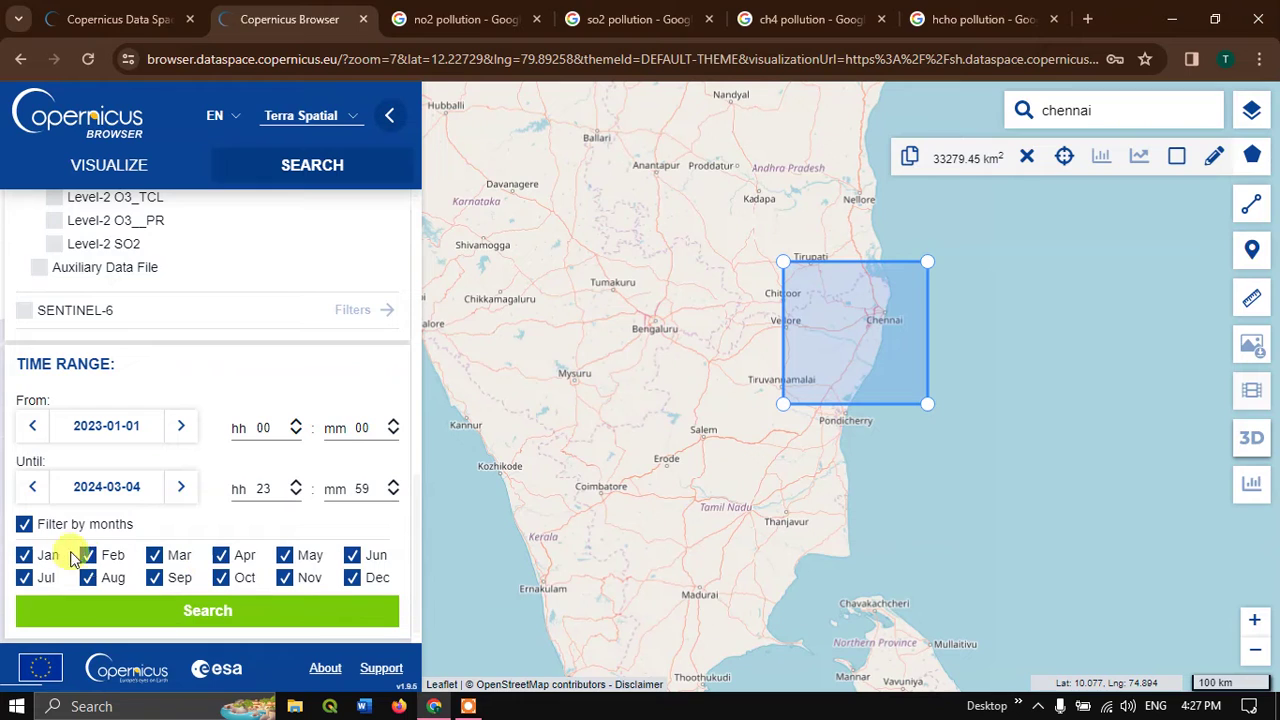
pyautogui.click(24, 524)
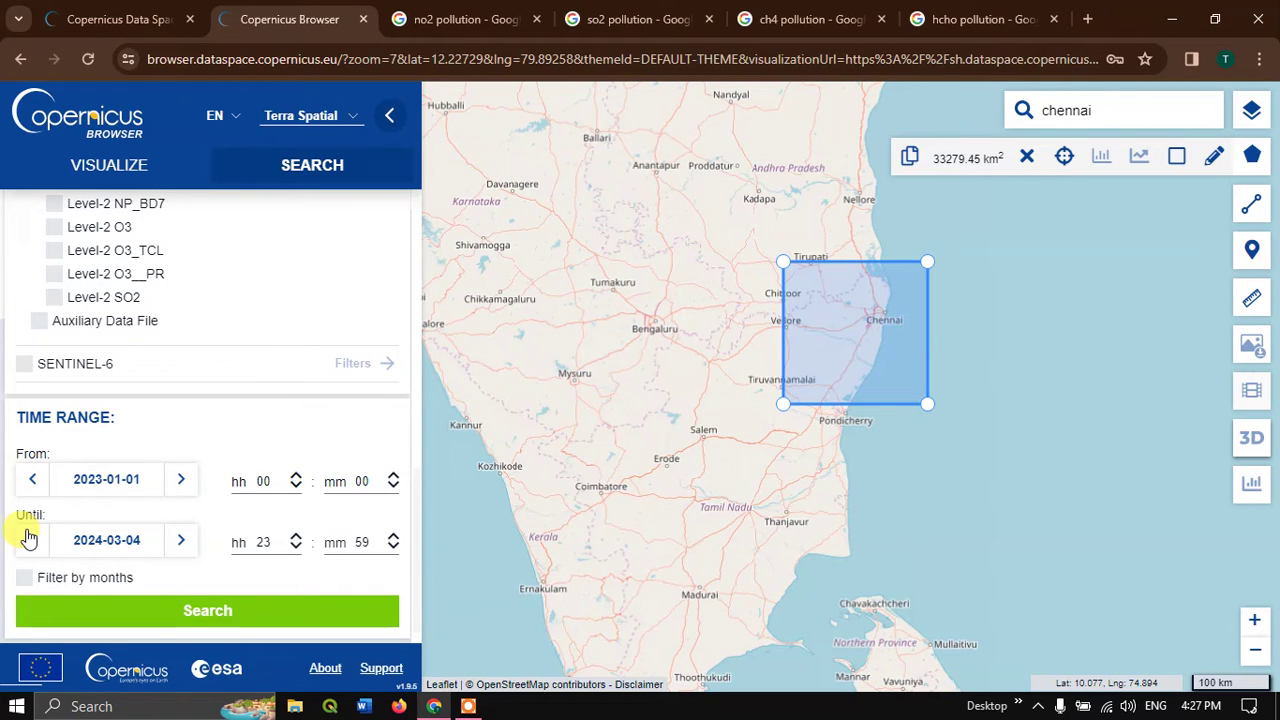
pyautogui.click(208, 611)
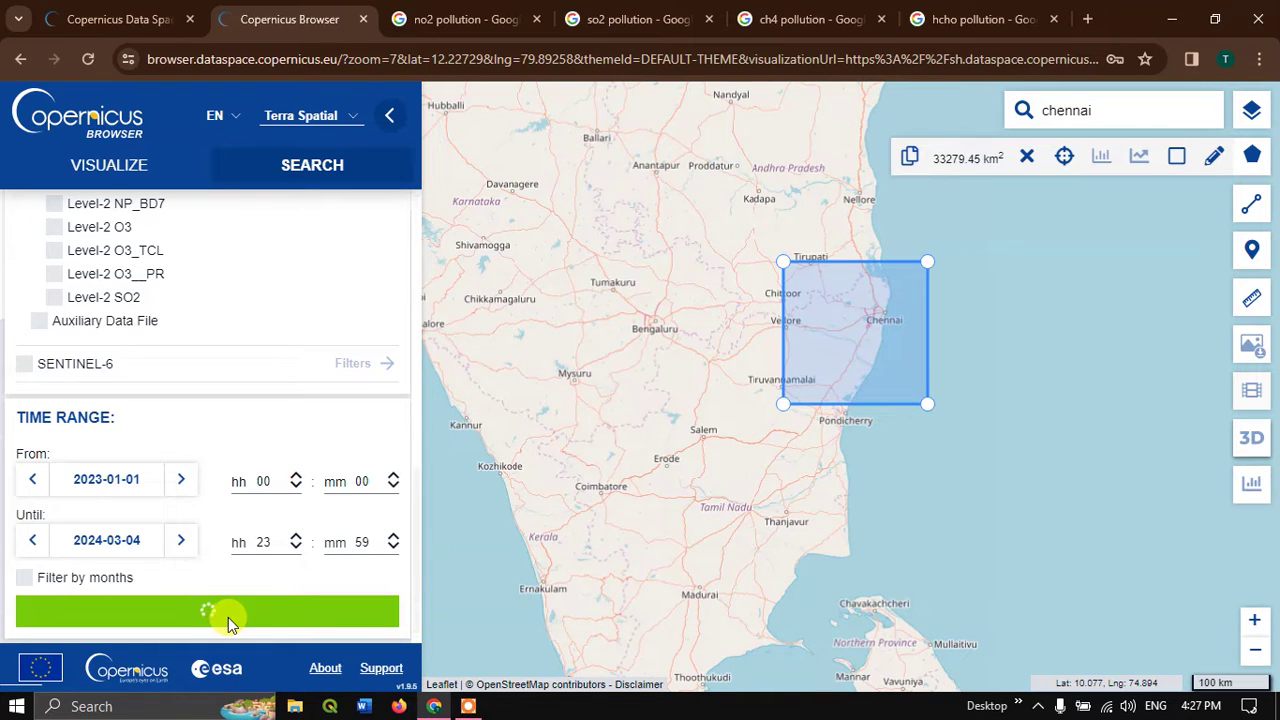
# Step: Zoom the map out to view the footprints of the 568 NO2 products found
pyautogui.scroll(1, 255, 510)
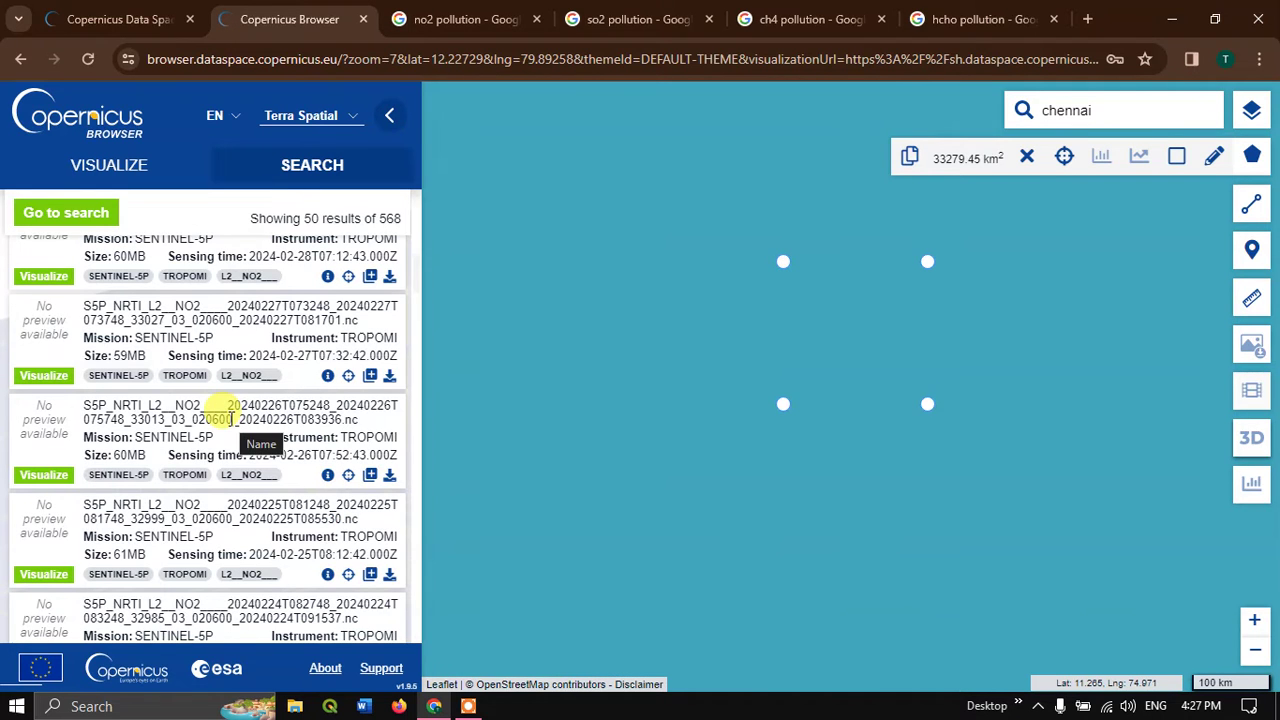
pyautogui.scroll(-2, 741, 279)
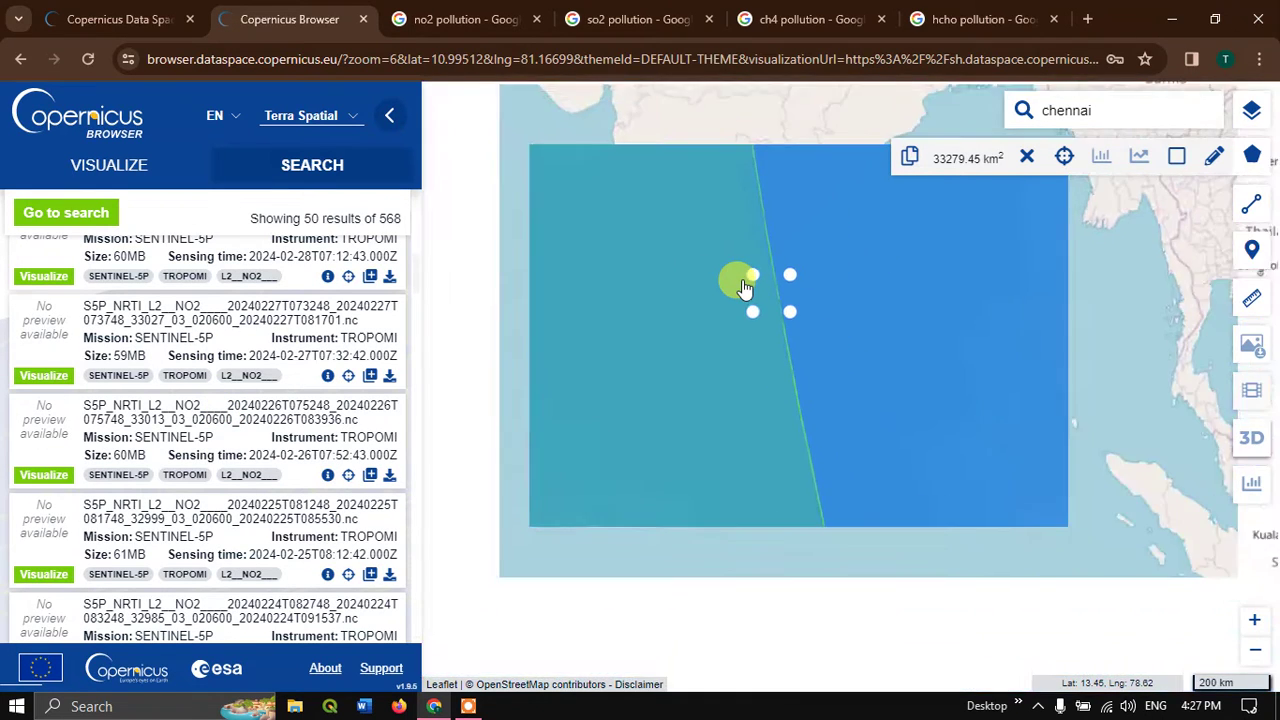
pyautogui.scroll(-3, 743, 287)
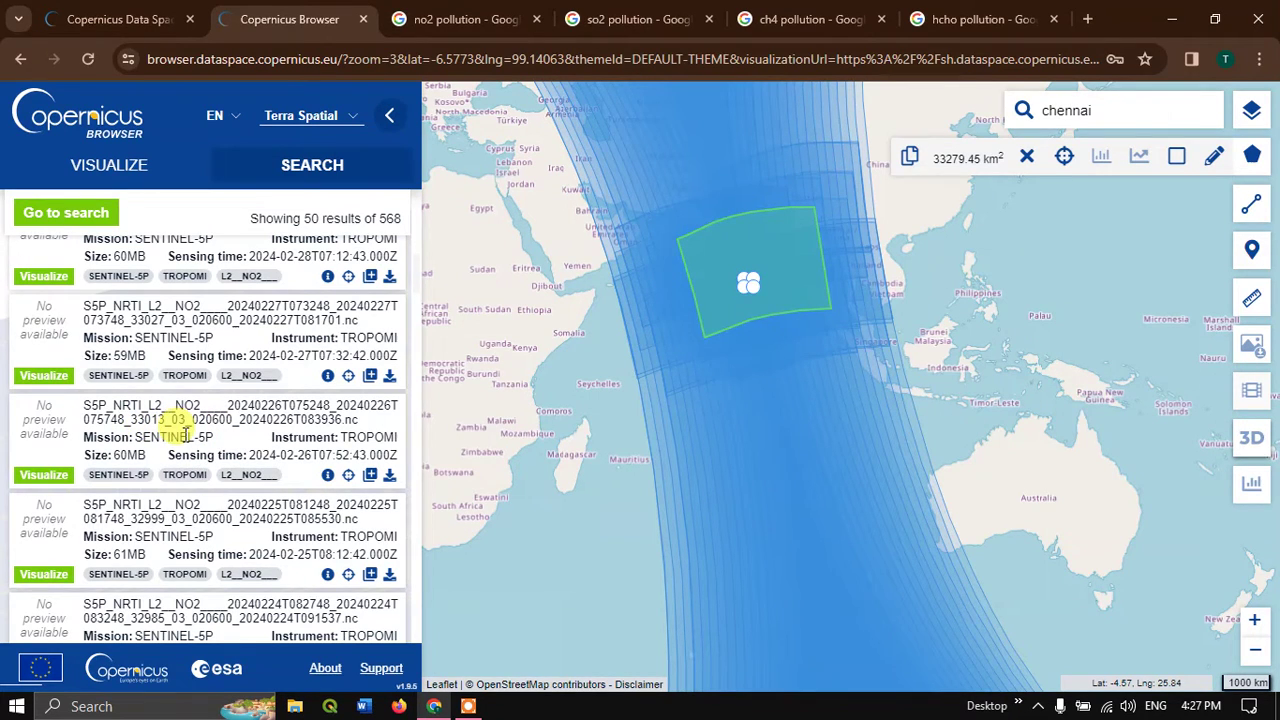
# Step: Zoom to the 2024-02-26 NO2 product and review its expanded Product attributes
pyautogui.click(348, 476)
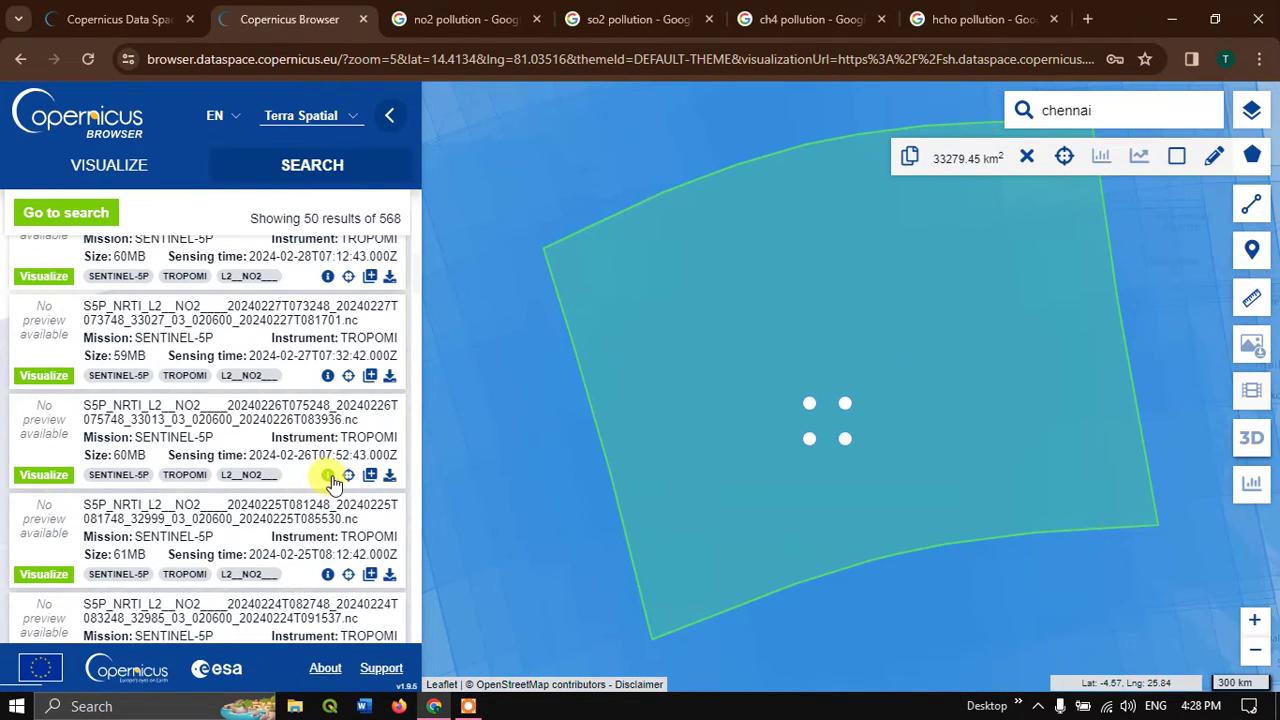
pyautogui.click(327, 475)
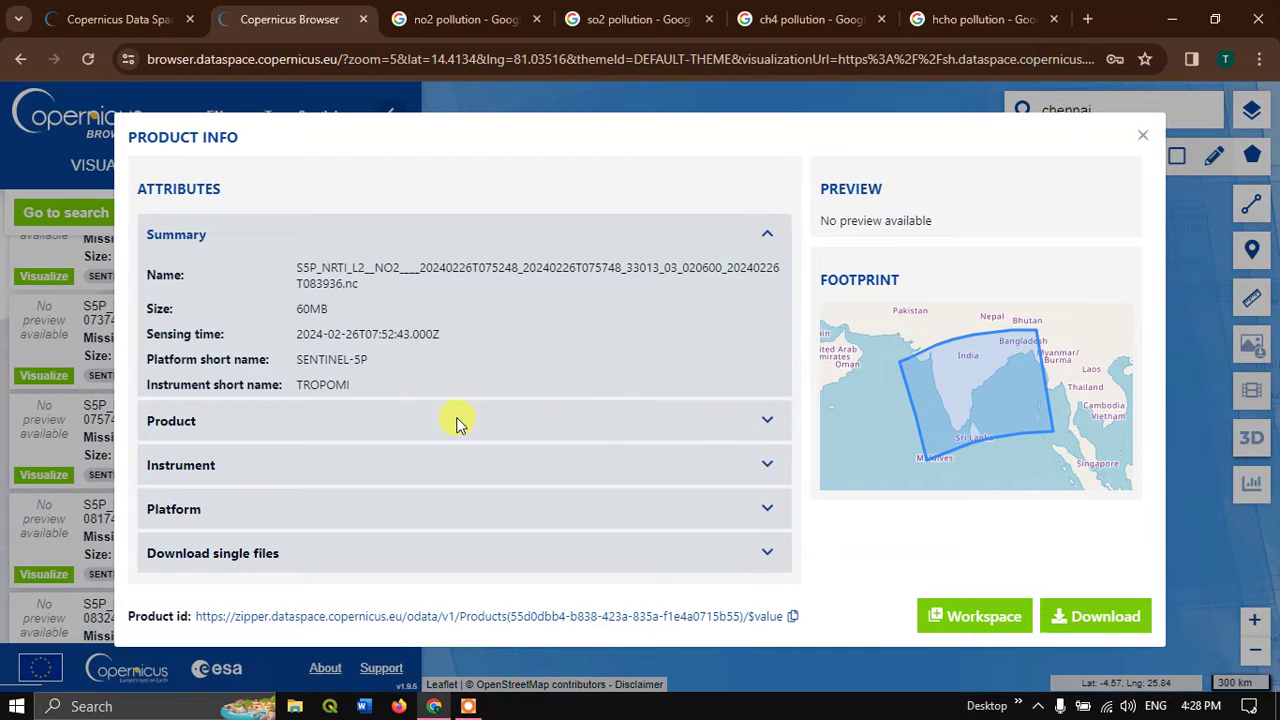
pyautogui.click(768, 421)
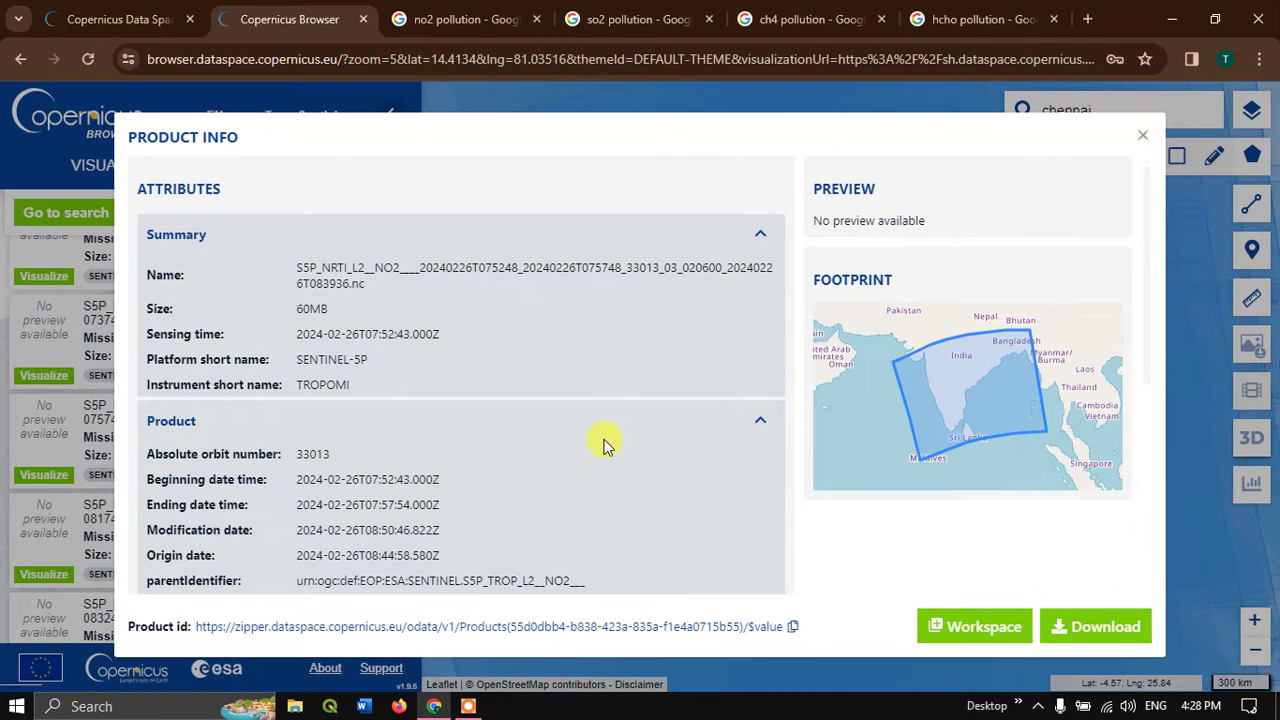
pyautogui.scroll(-5, 604, 445)
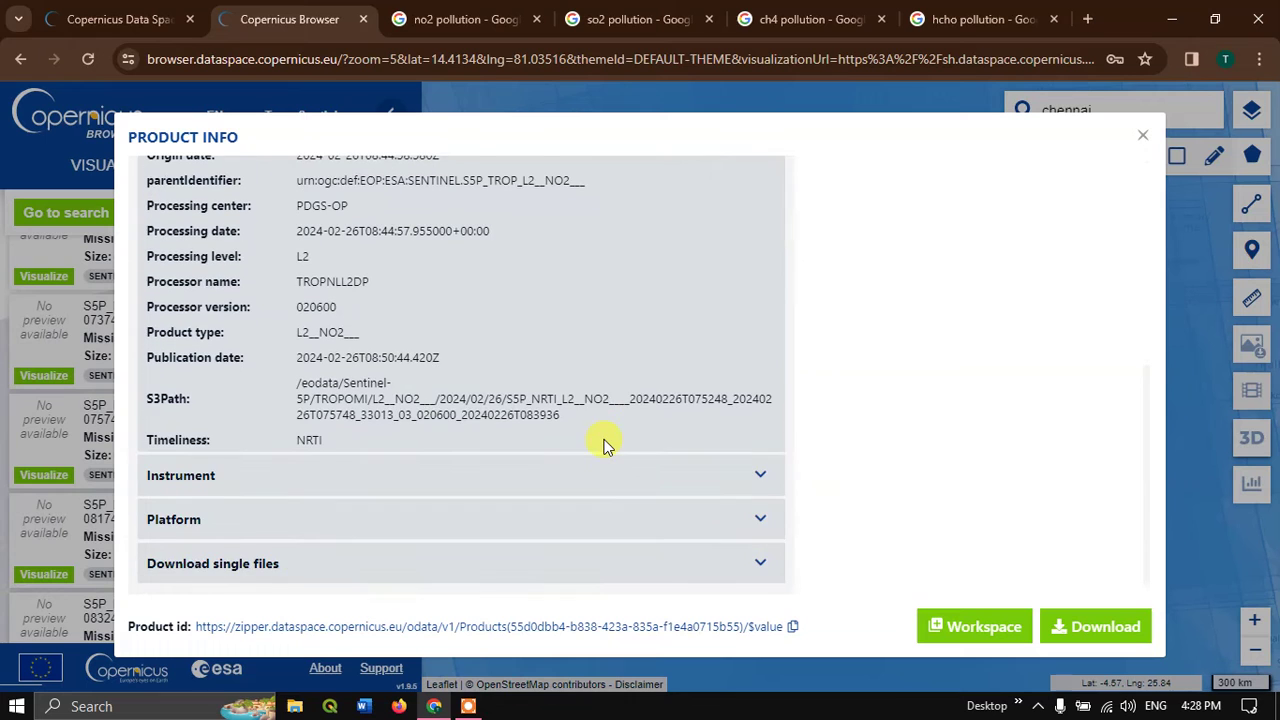
pyautogui.scroll(3, 604, 430)
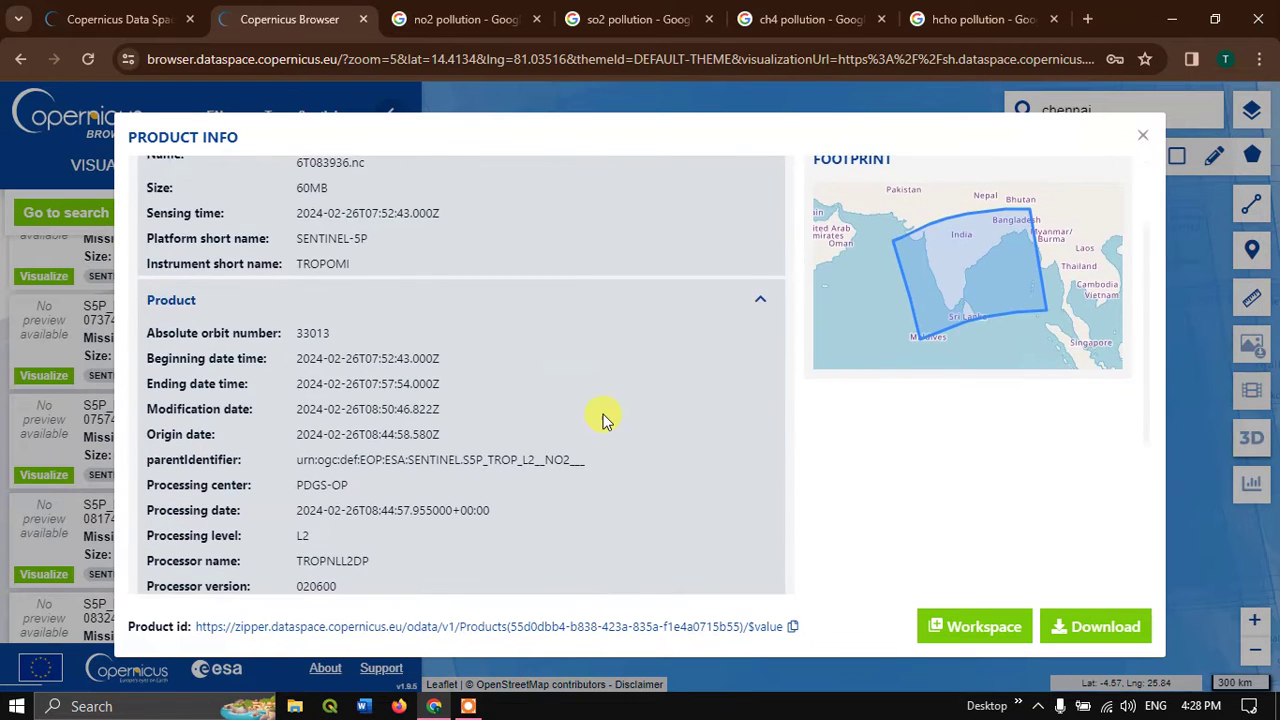
pyautogui.scroll(-3, 604, 420)
pyautogui.scroll(5, 503, 470)
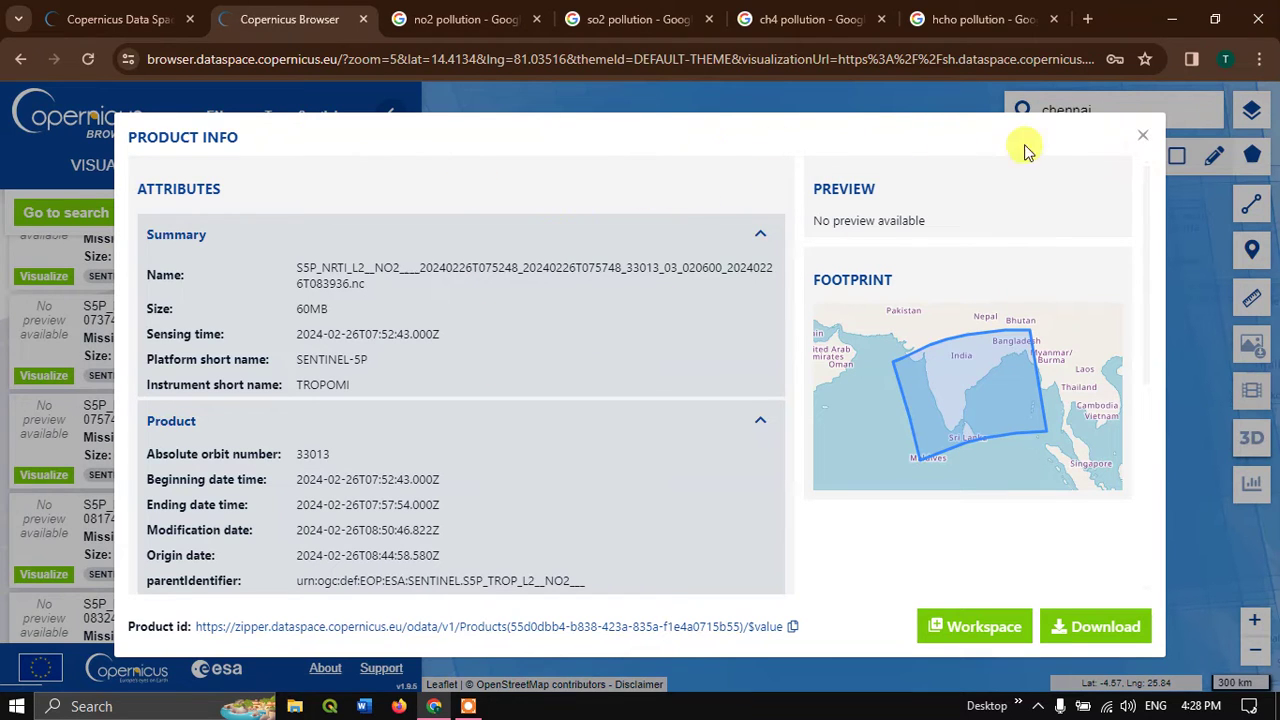
pyautogui.click(1143, 142)
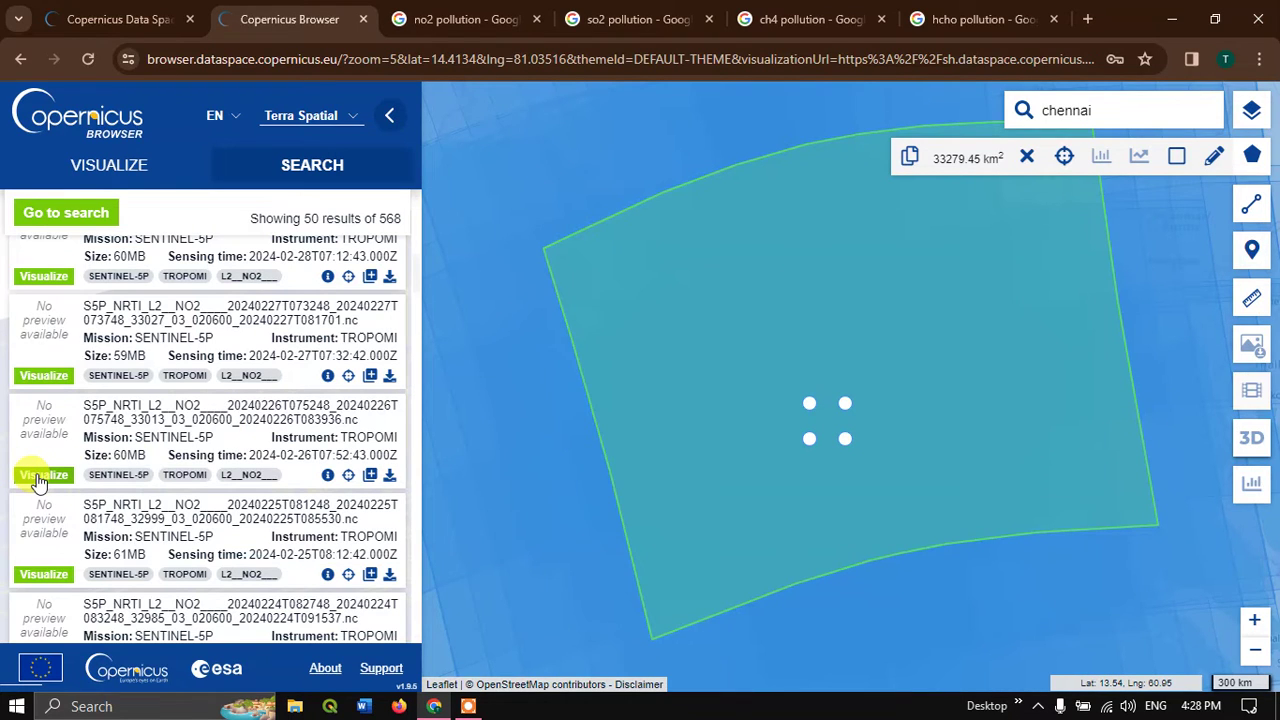
pyautogui.click(40, 476)
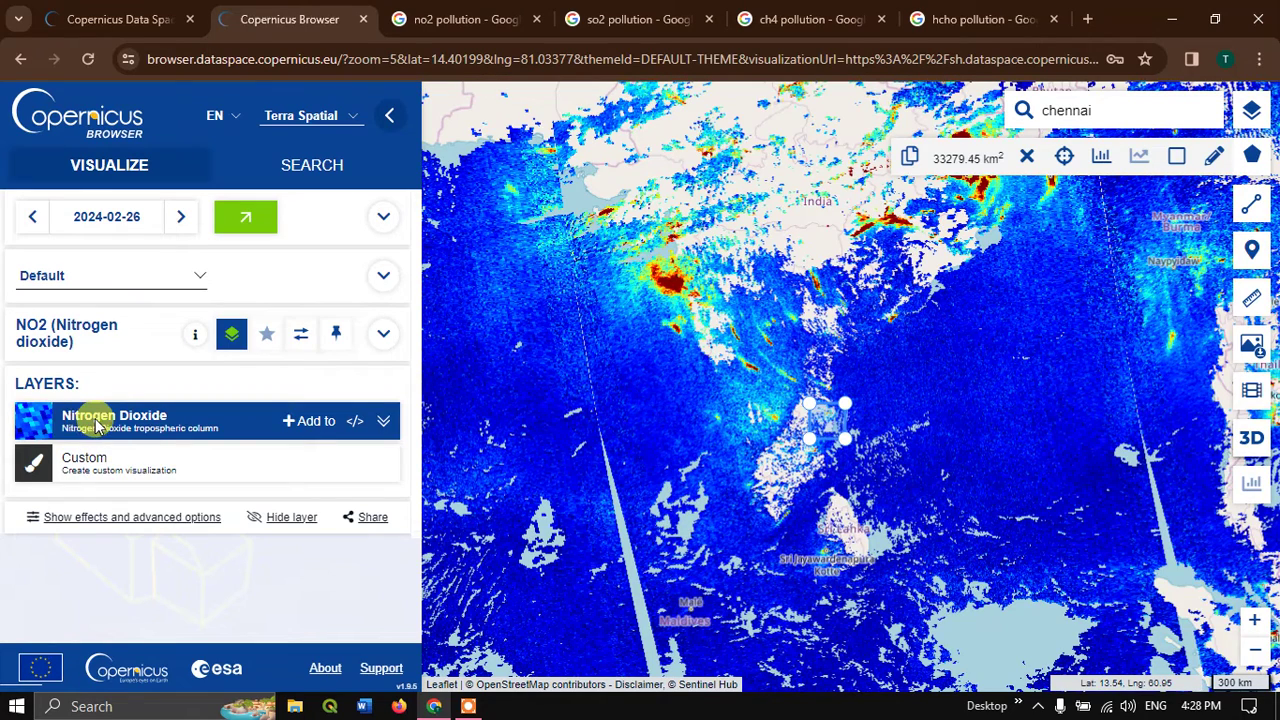
pyautogui.click(383, 423)
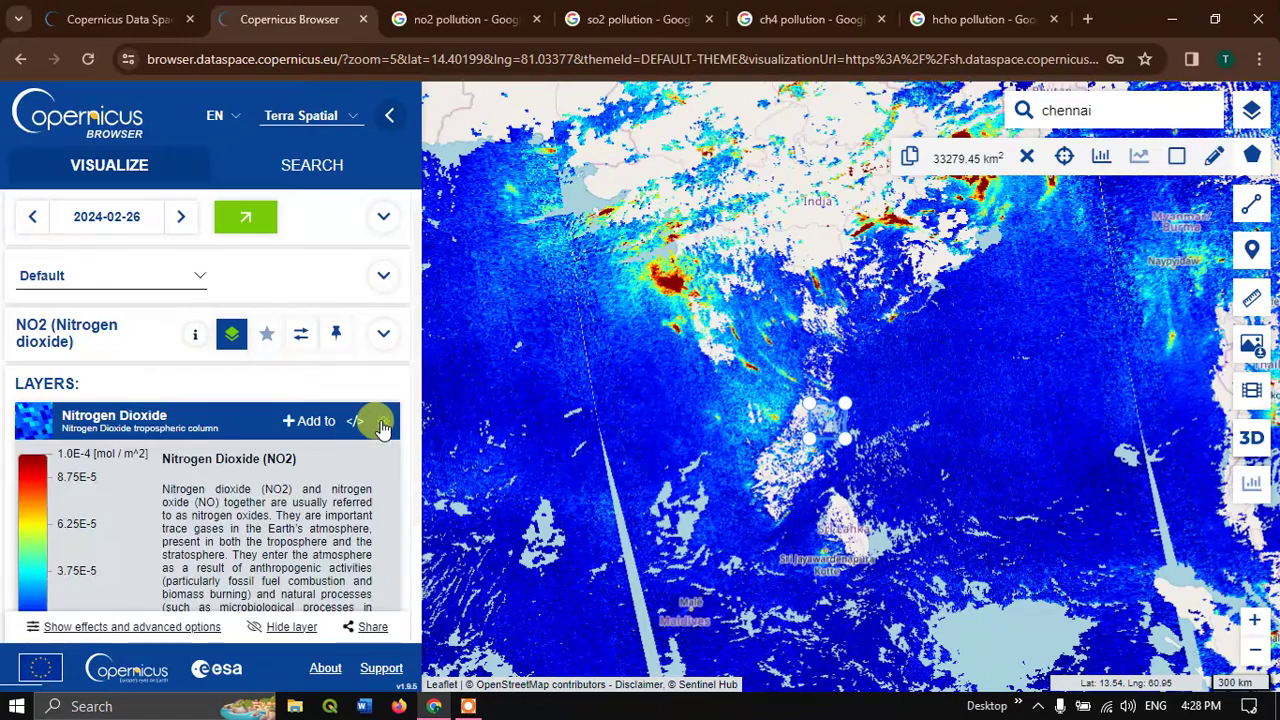
pyautogui.scroll(-1, 283, 420)
pyautogui.scroll(-1, 283, 420)
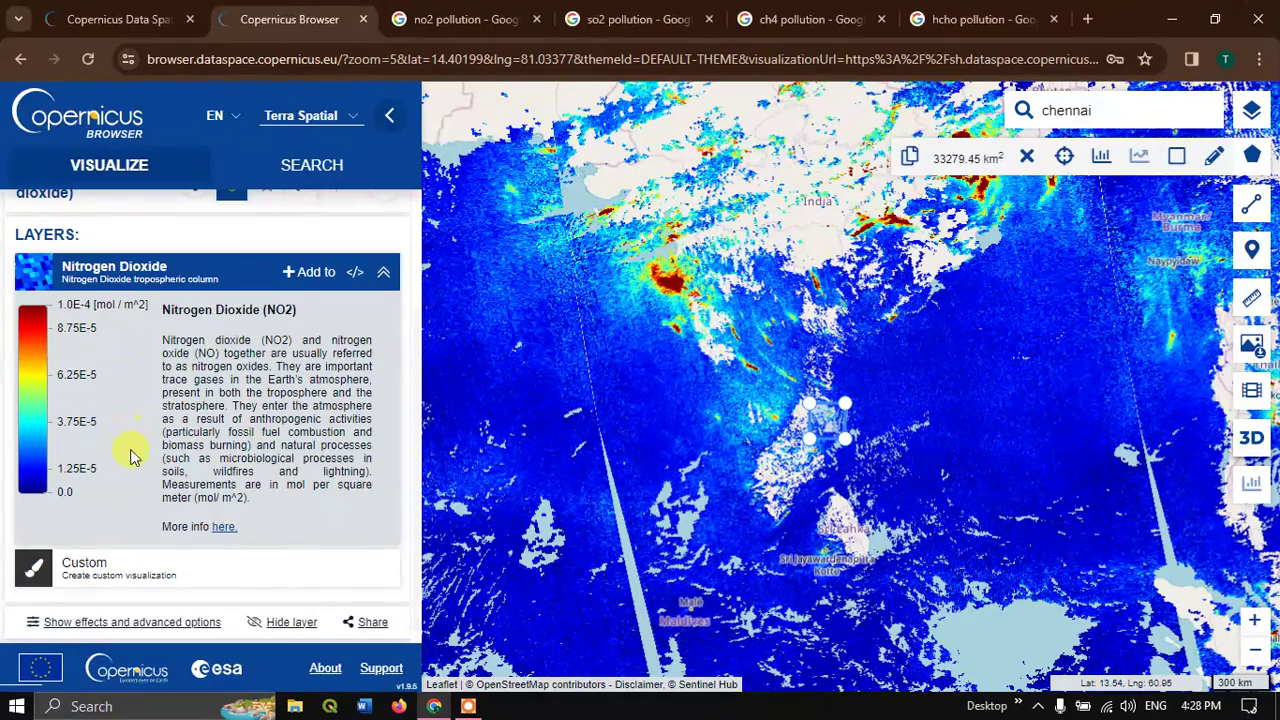
pyautogui.click(34, 488)
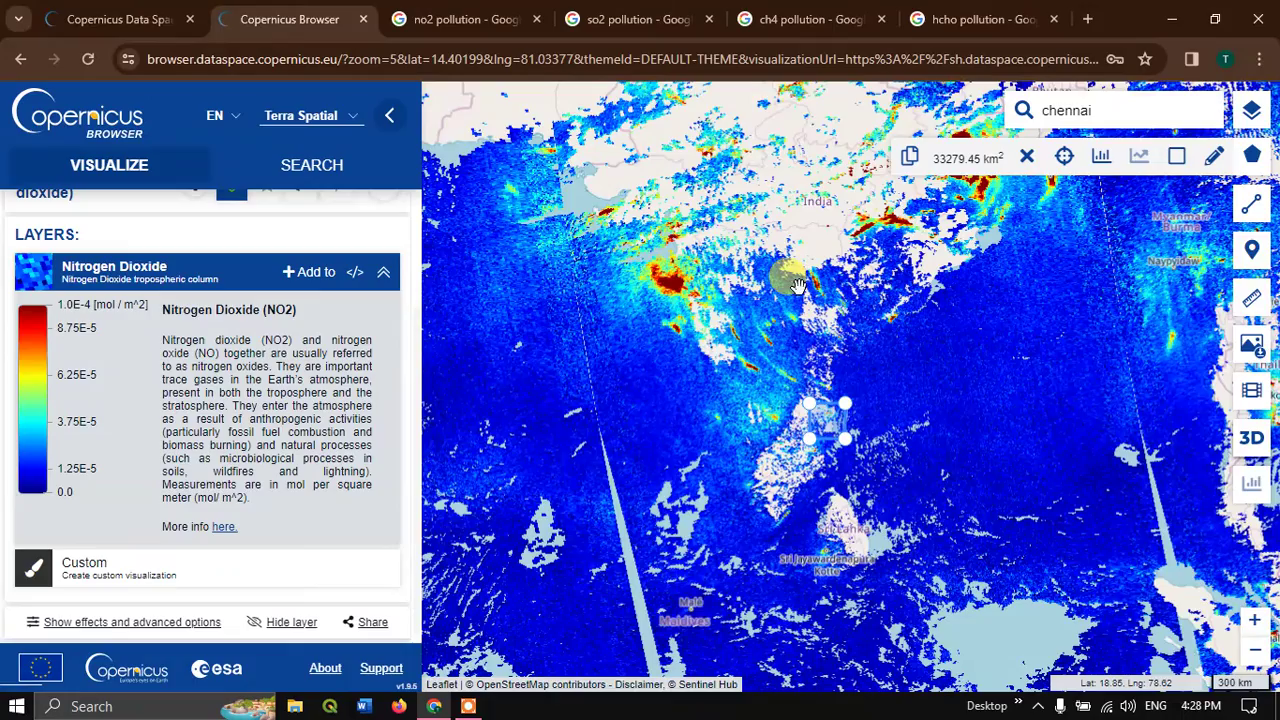
pyautogui.scroll(-1, 795, 285)
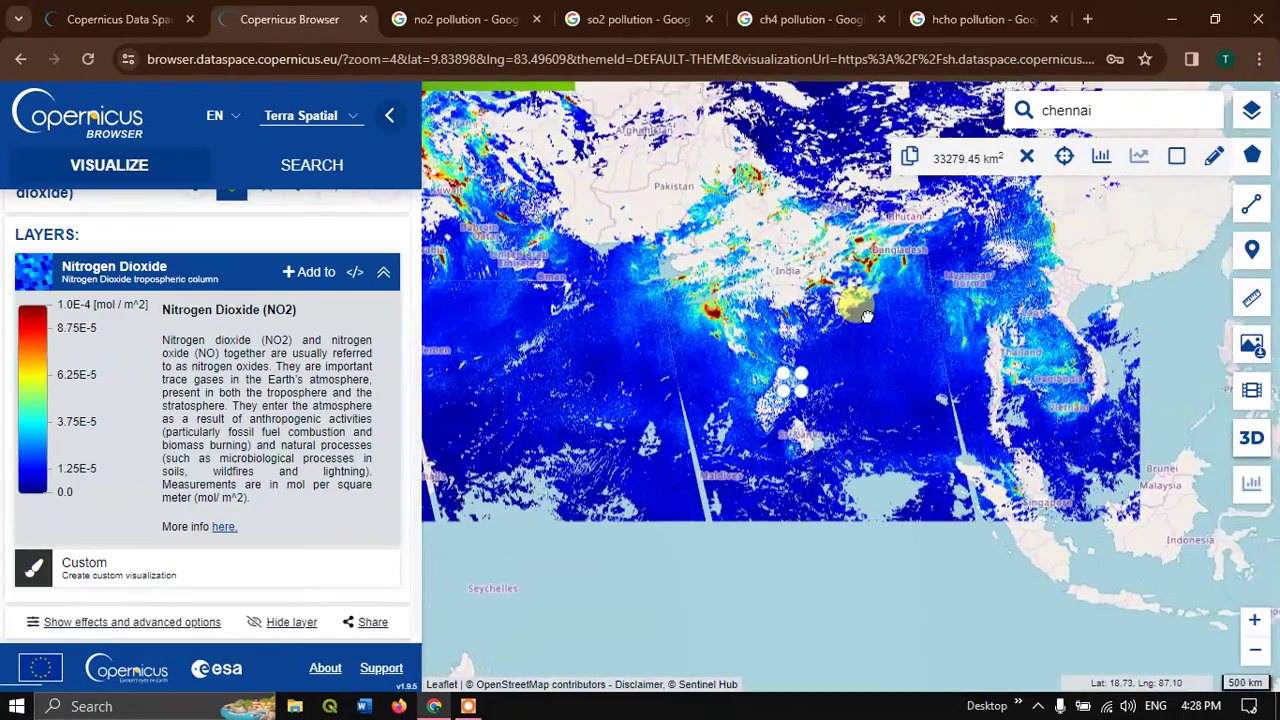
pyautogui.scroll(2, 796, 368)
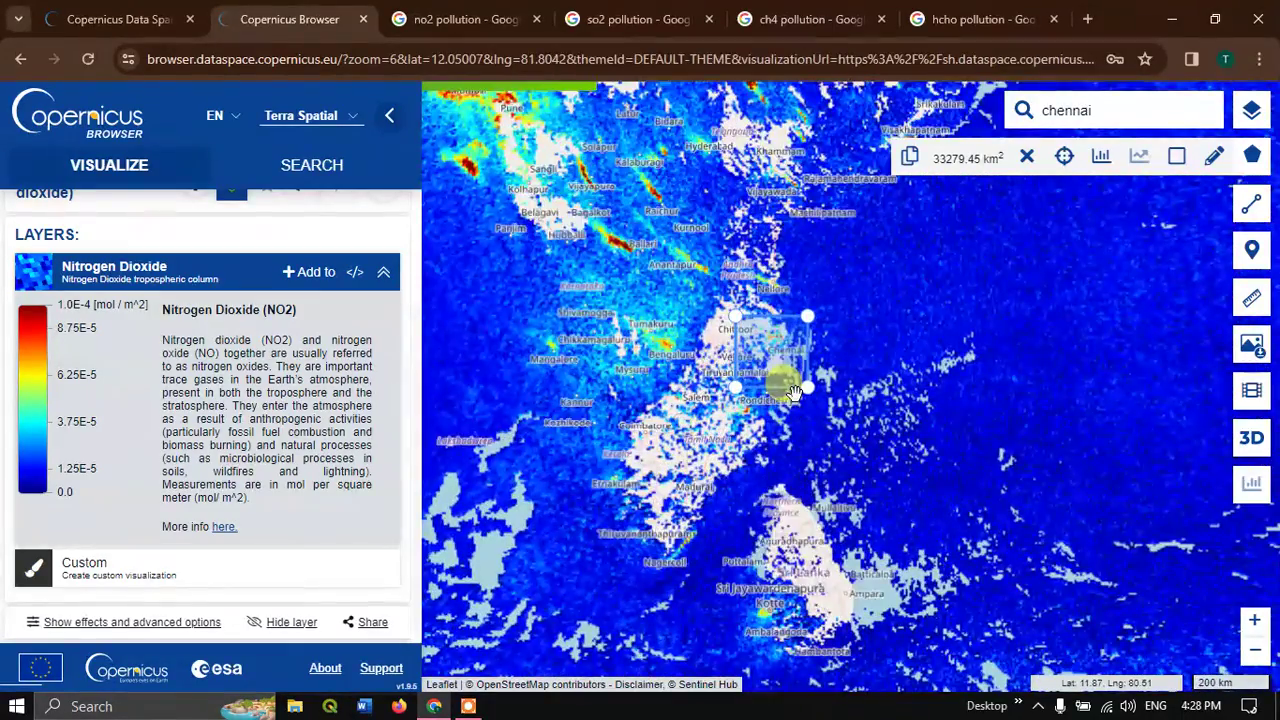
pyautogui.scroll(1, 793, 392)
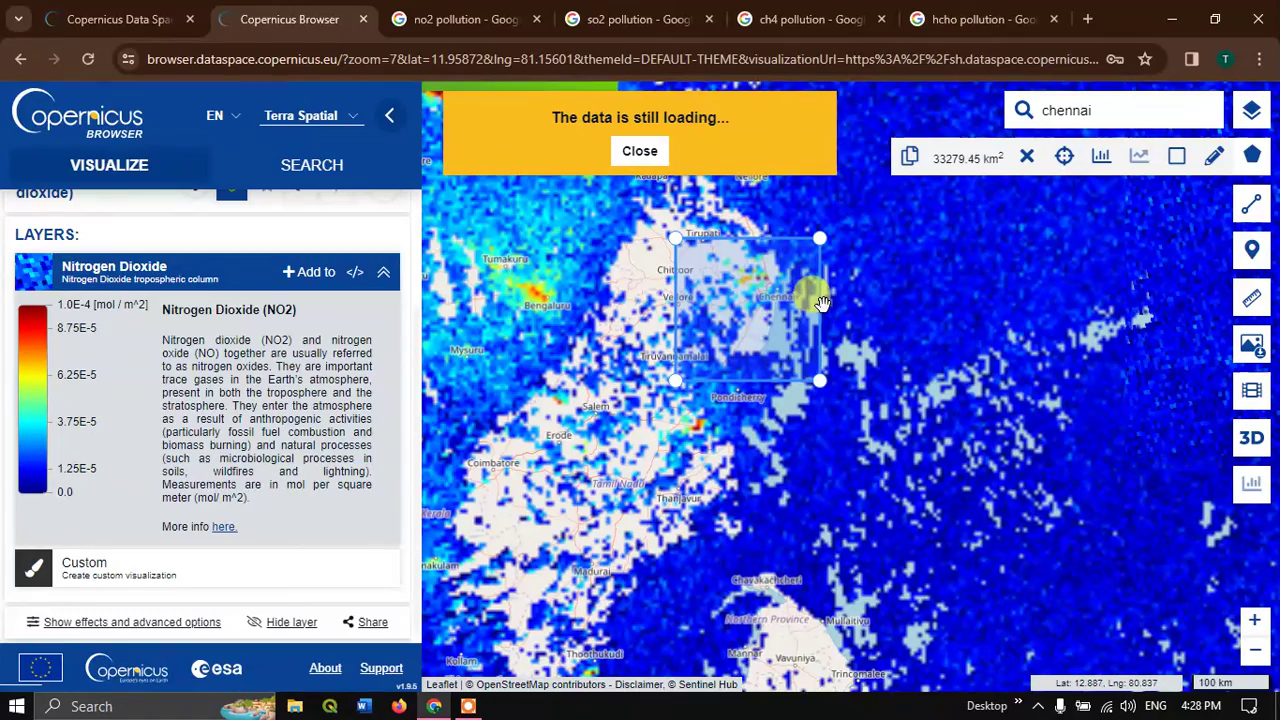
pyautogui.scroll(1, 820, 303)
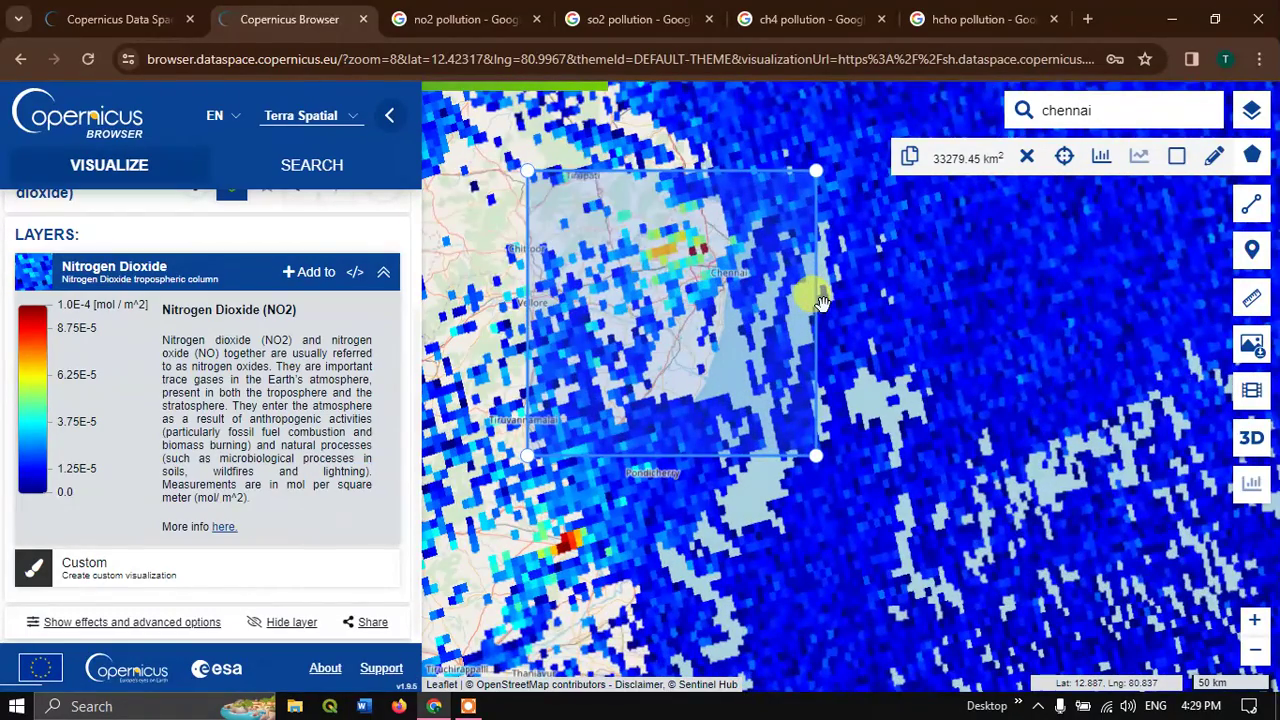
pyautogui.moveTo(485, 215); pyautogui.dragTo(548, 237)
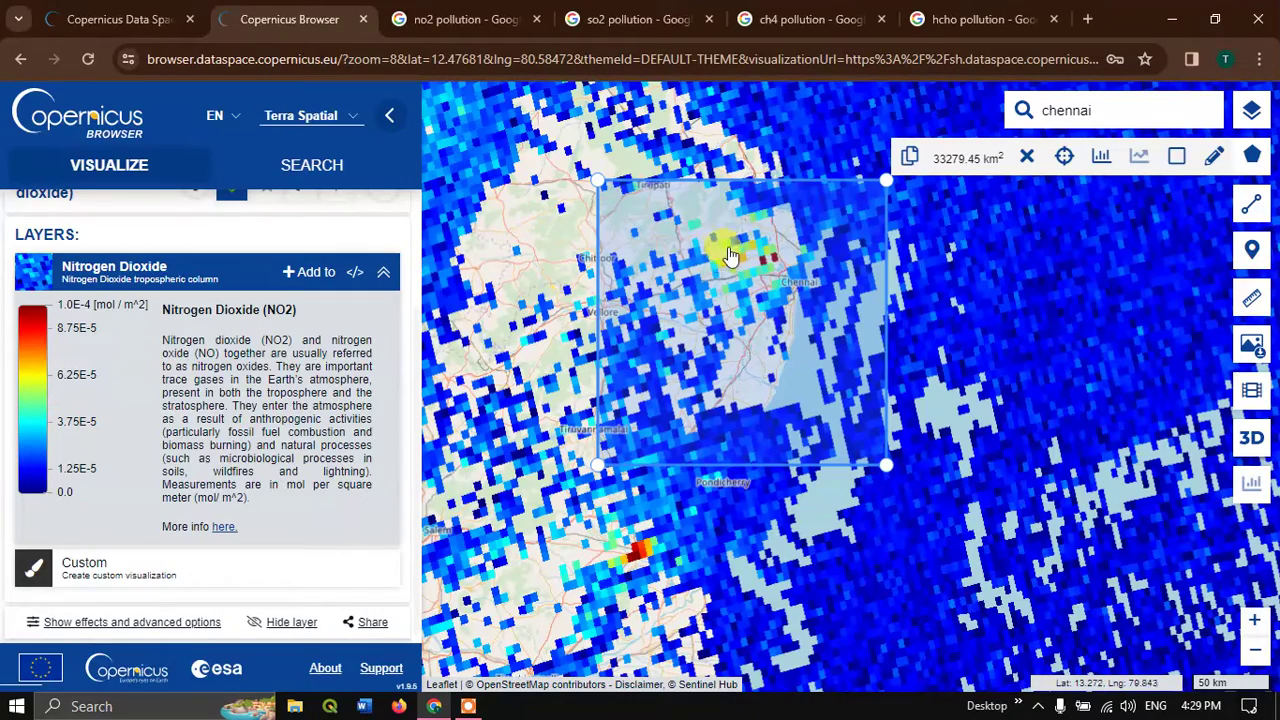
pyautogui.scroll(-1, 736, 255)
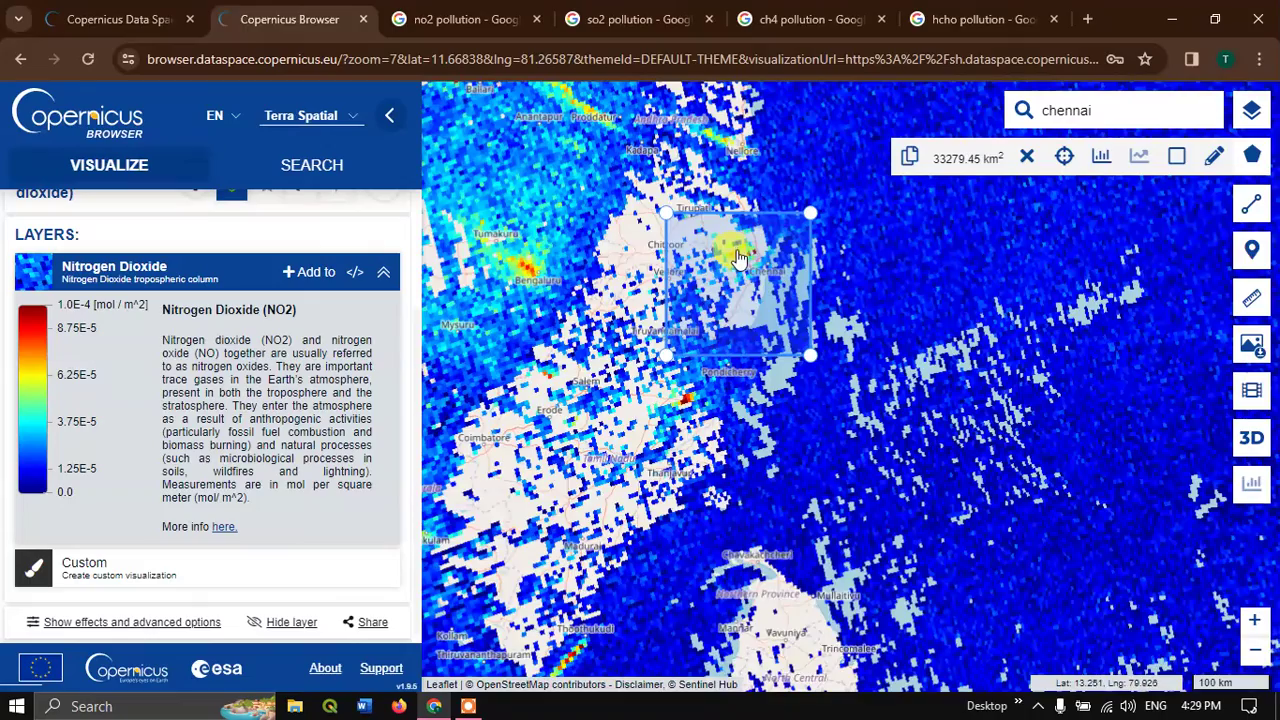
pyautogui.scroll(-2, 736, 255)
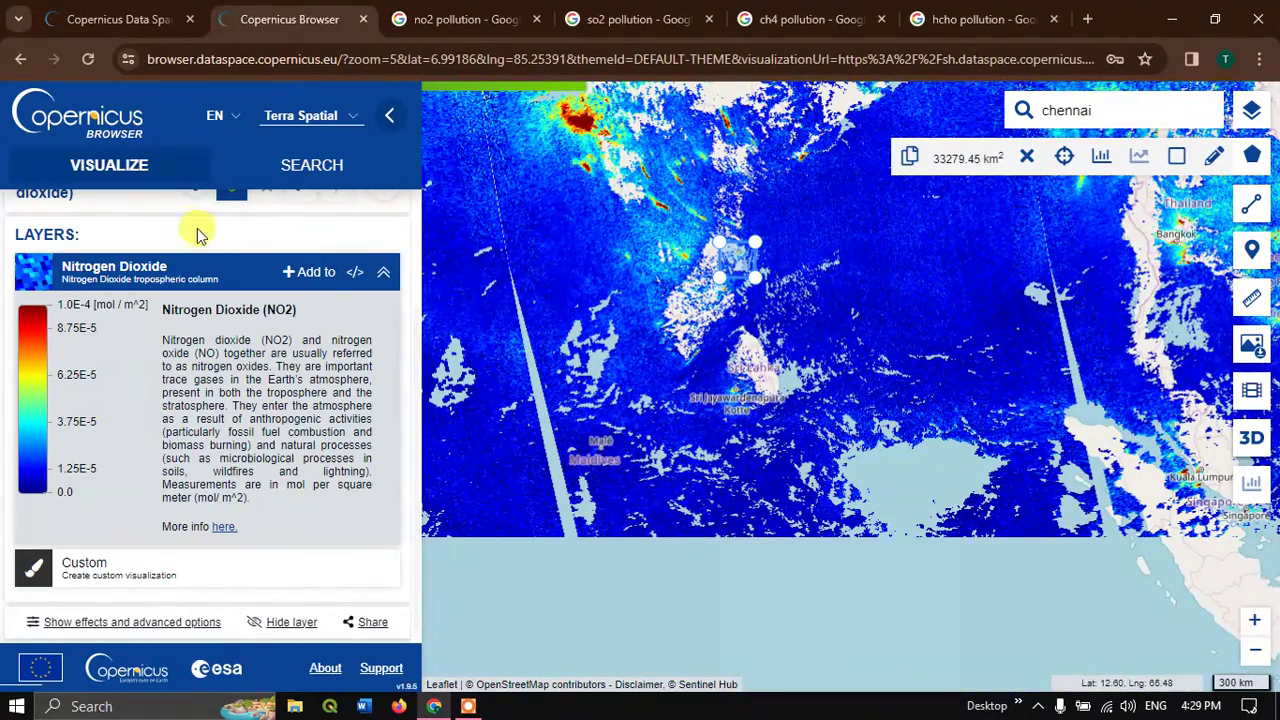
# Step: Visualize the 2024-02-29 Sentinel-5P NO2 product from the search results
pyautogui.click(306, 164)
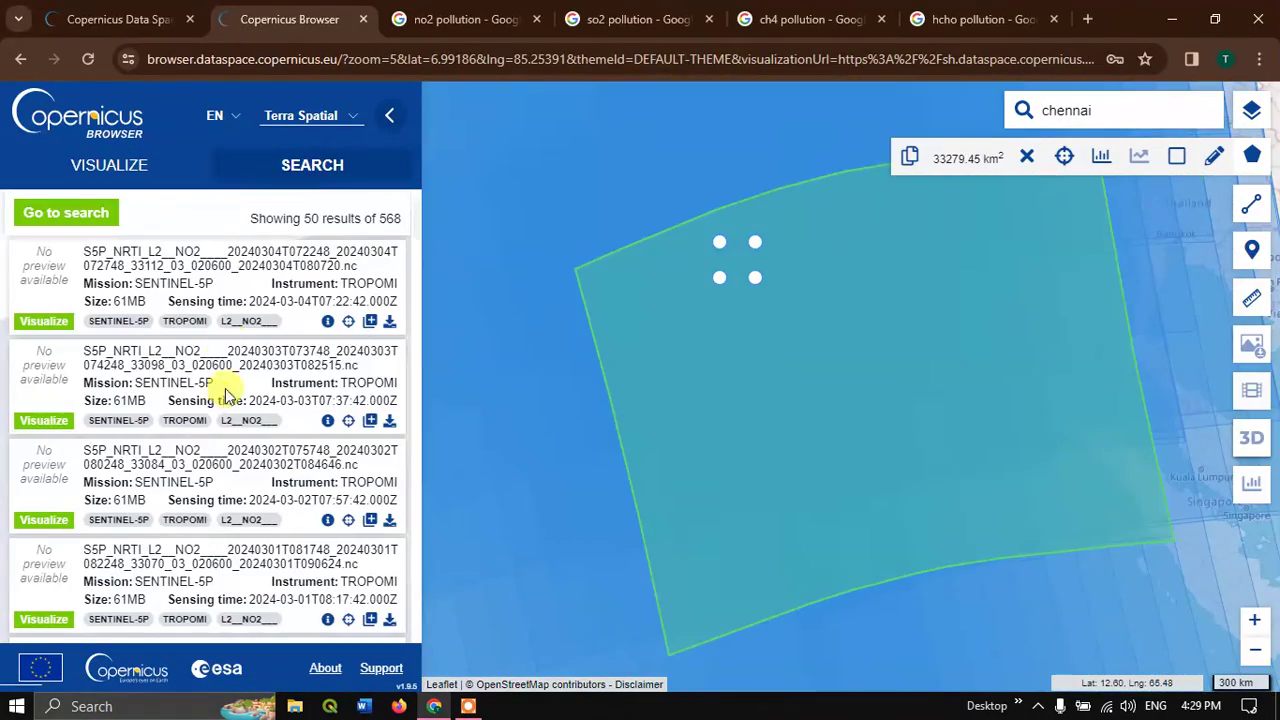
pyautogui.scroll(-1, 140, 510)
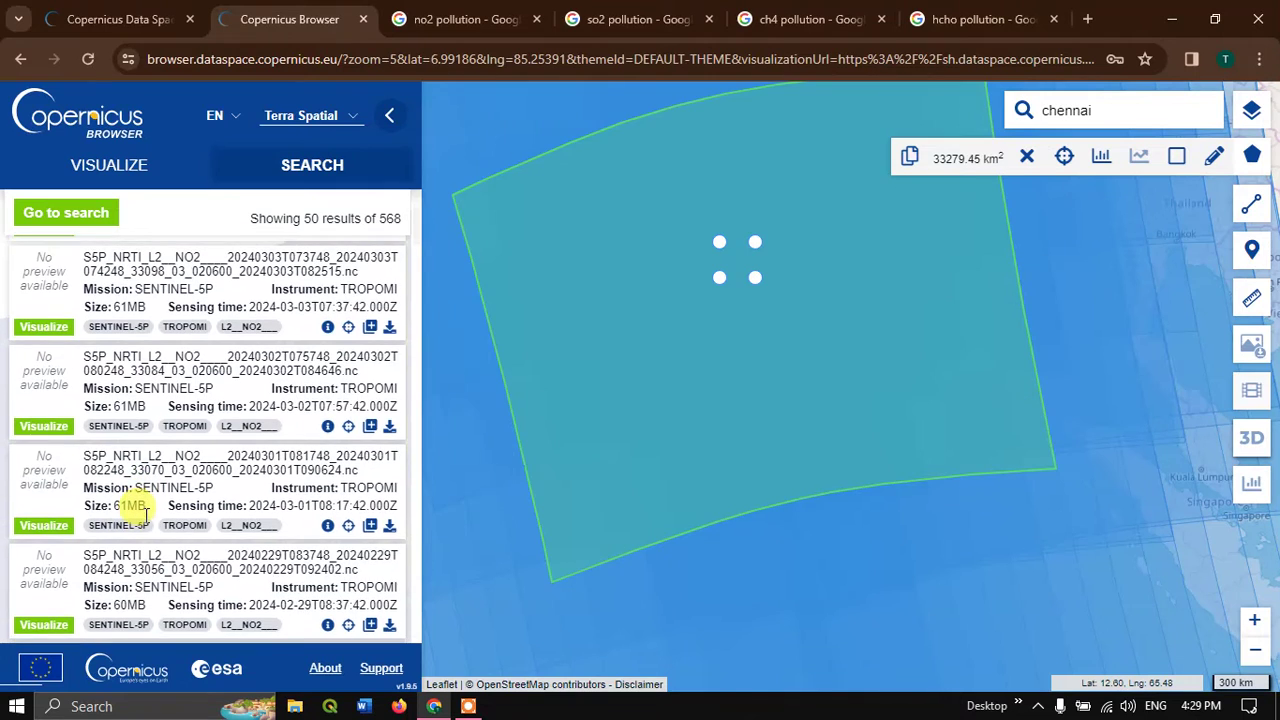
pyautogui.scroll(-2, 140, 505)
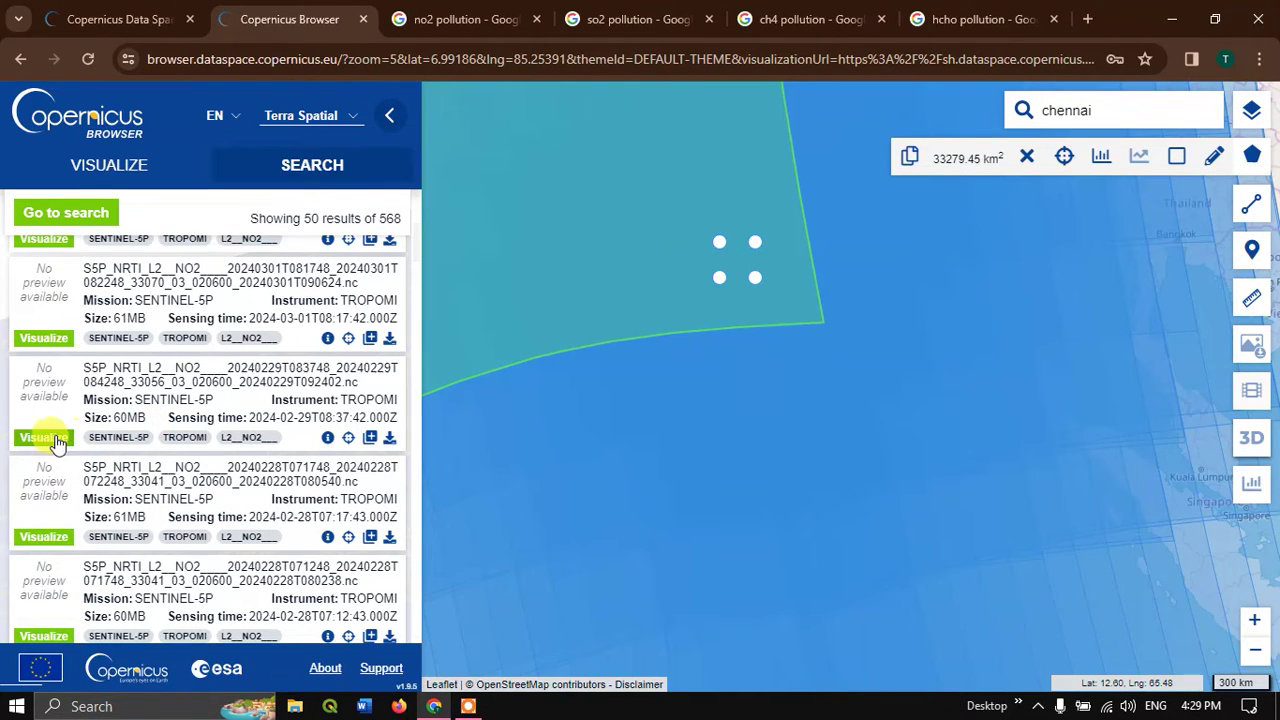
pyautogui.click(45, 438)
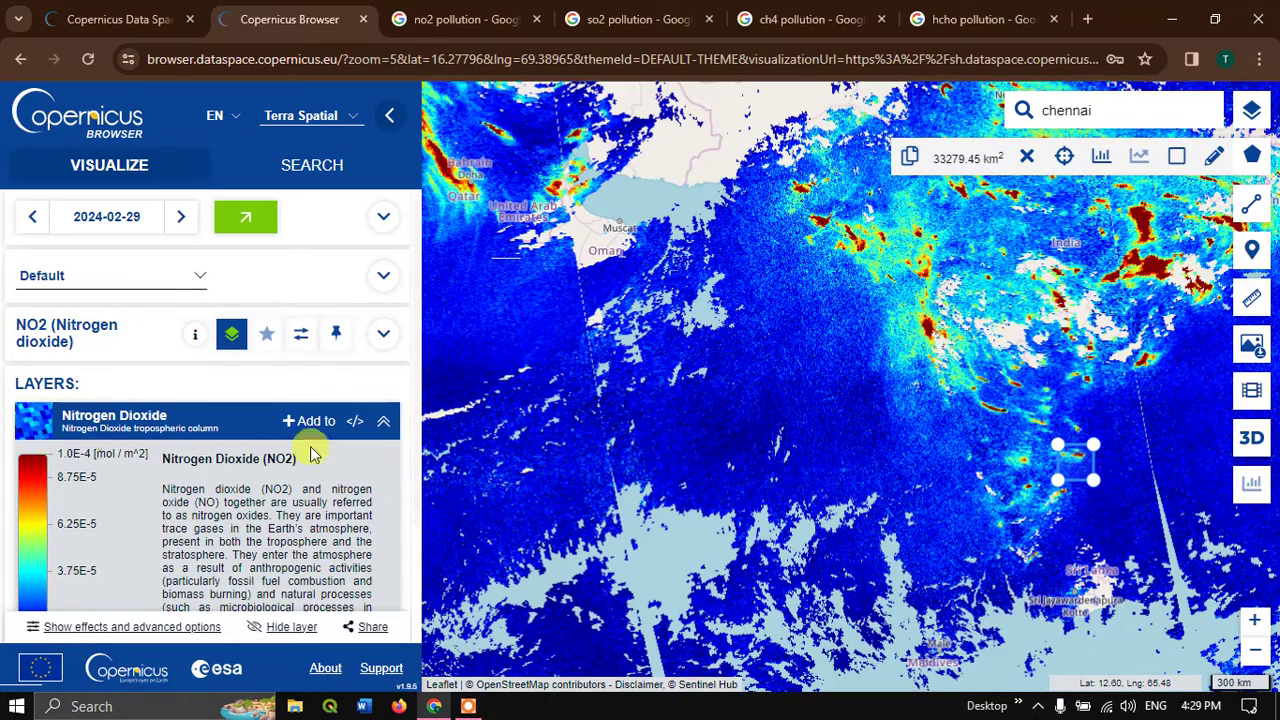
# Step: Zoom the map in close on the Chennai area box and its NO2 hotspot
pyautogui.click(1032, 506)
pyautogui.doubleClick(1131, 457)
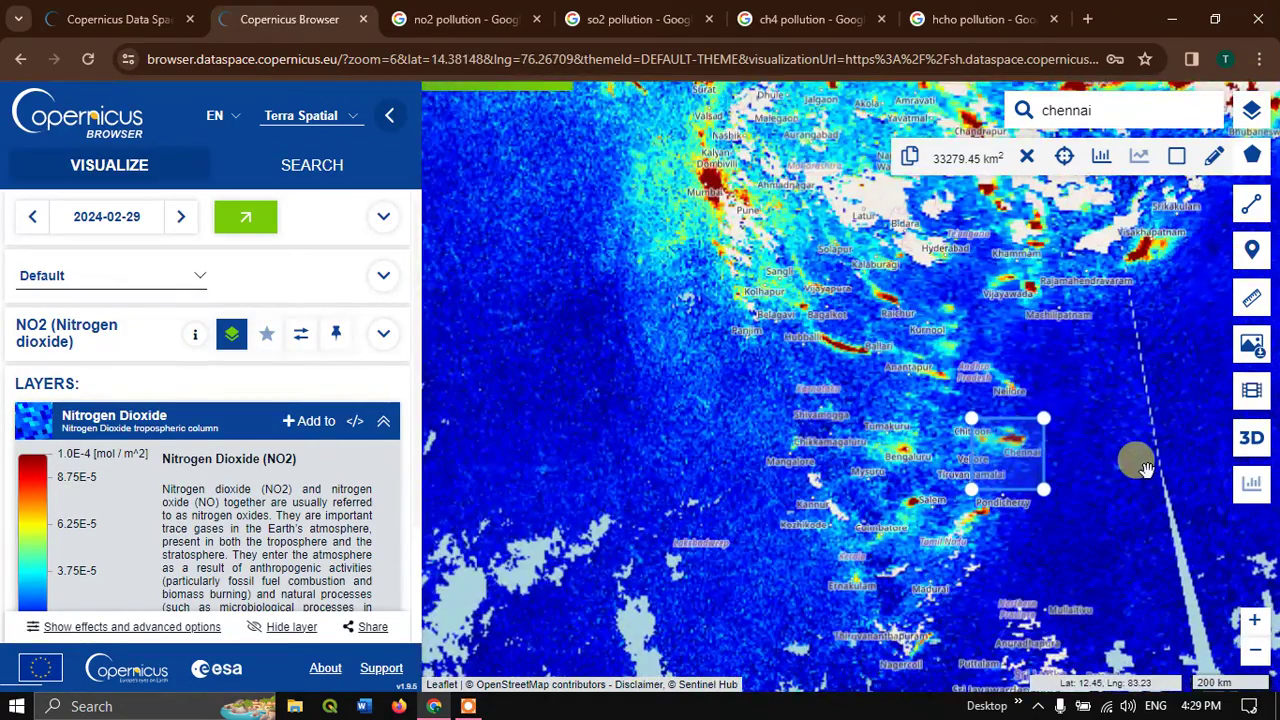
pyautogui.doubleClick(1136, 458)
pyautogui.doubleClick(1142, 466)
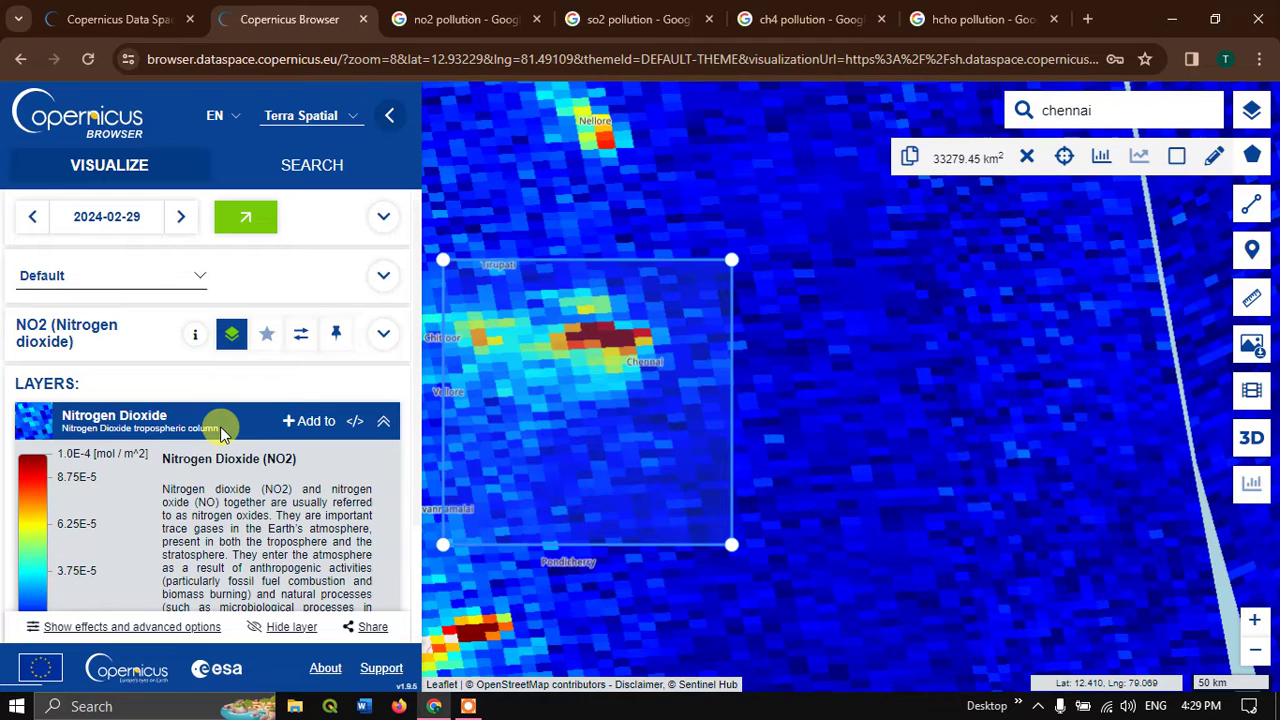
pyautogui.scroll(-2, 220, 426)
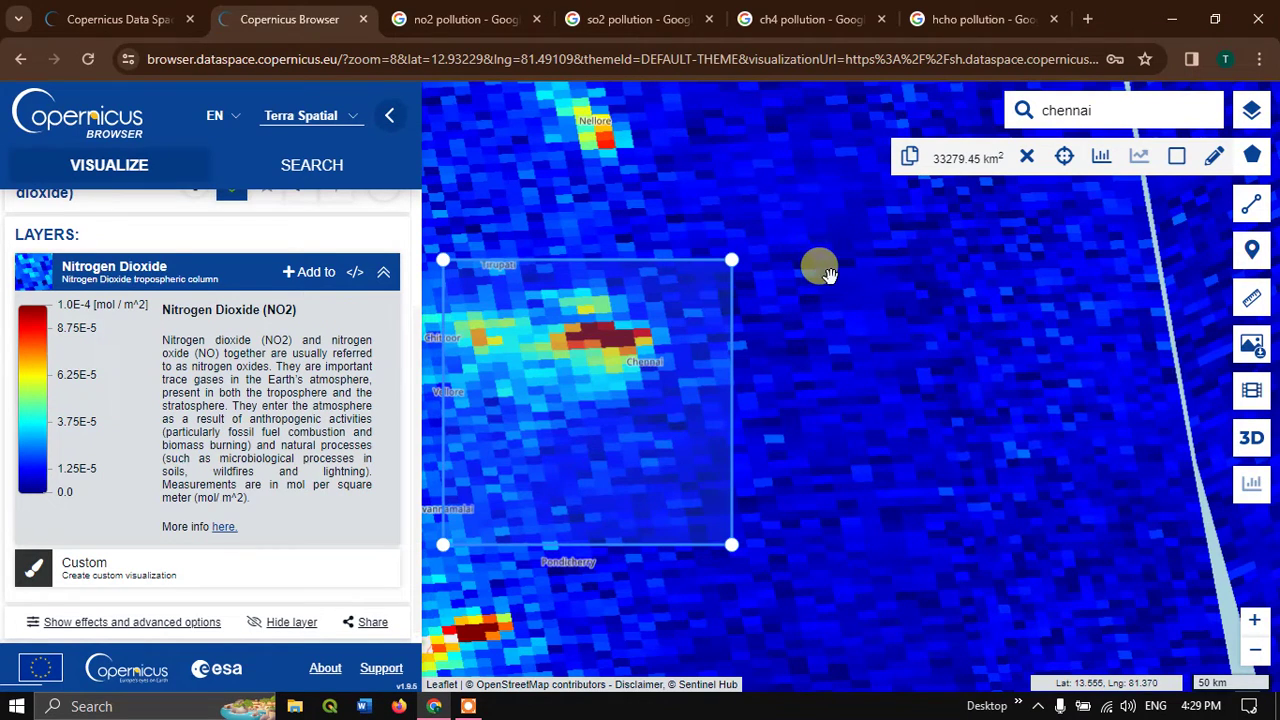
pyautogui.scroll(-1, 826, 282)
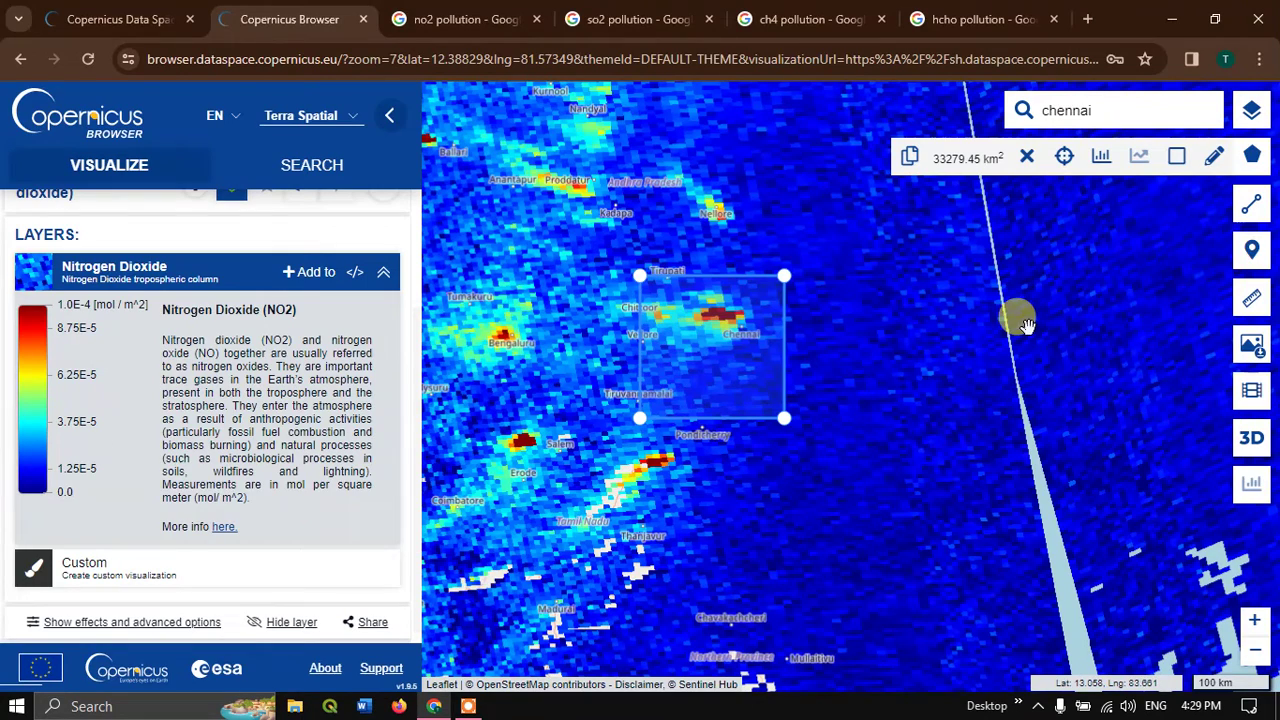
pyautogui.click(1252, 352)
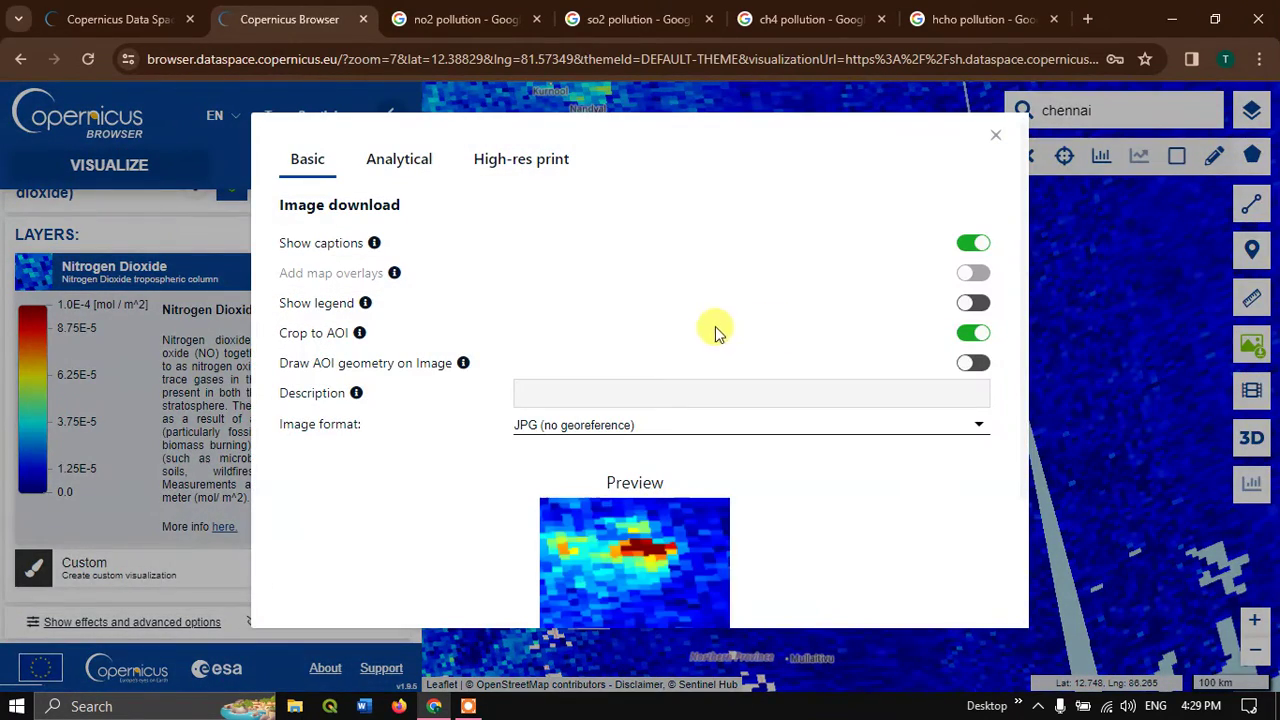
# Step: Switch off Crop to AOI so the JPG export shows the wider NO2 map with legend
pyautogui.scroll(-2, 728, 346)
pyautogui.scroll(2, 728, 345)
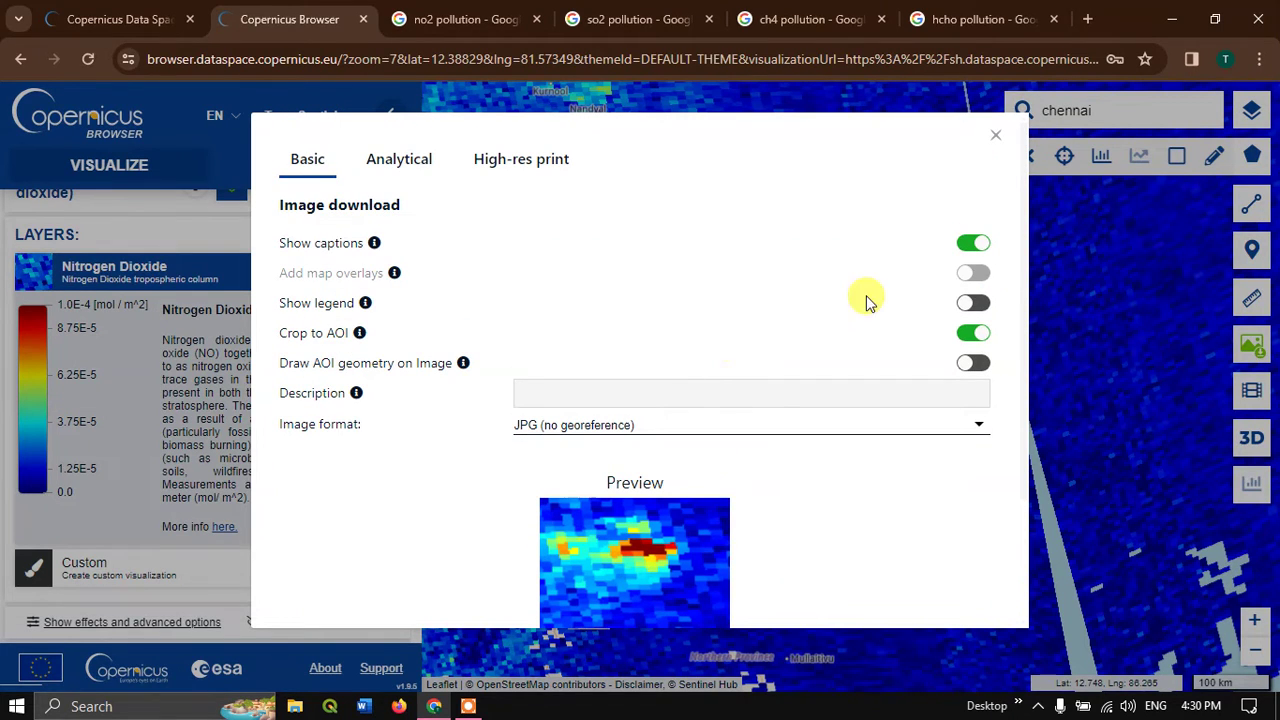
pyautogui.scroll(-2, 880, 296)
pyautogui.scroll(2, 520, 262)
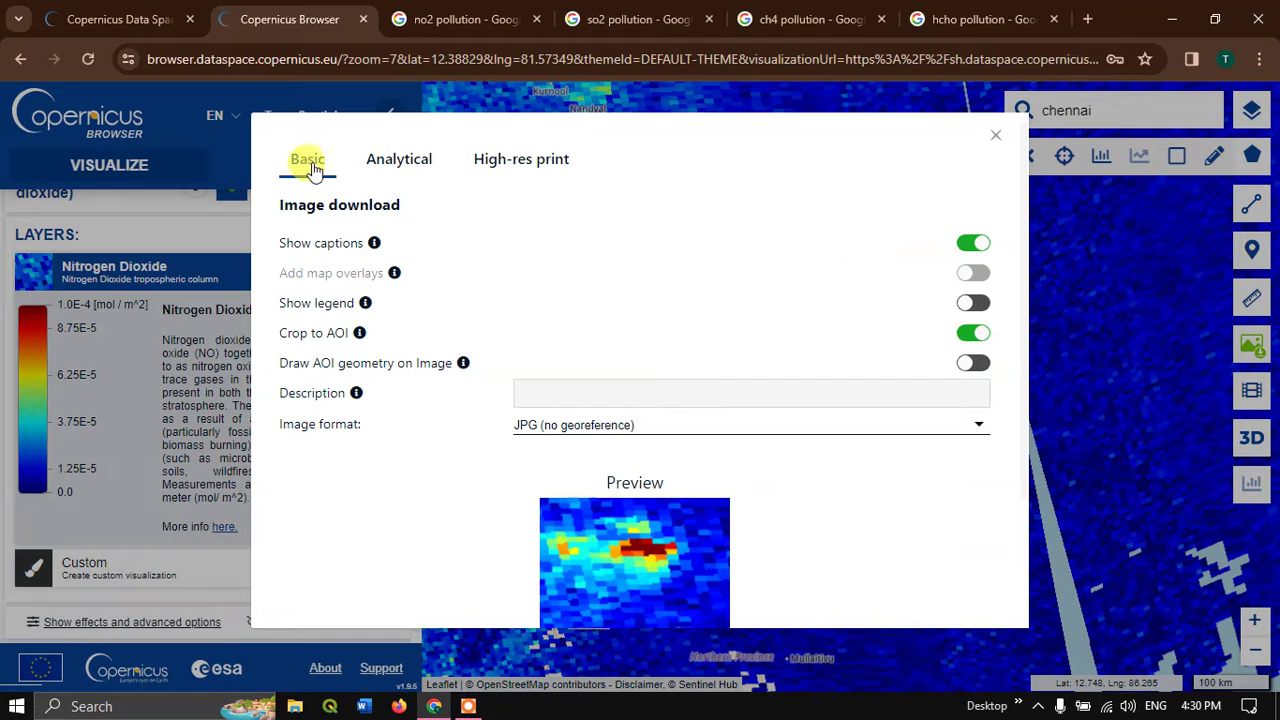
pyautogui.click(978, 335)
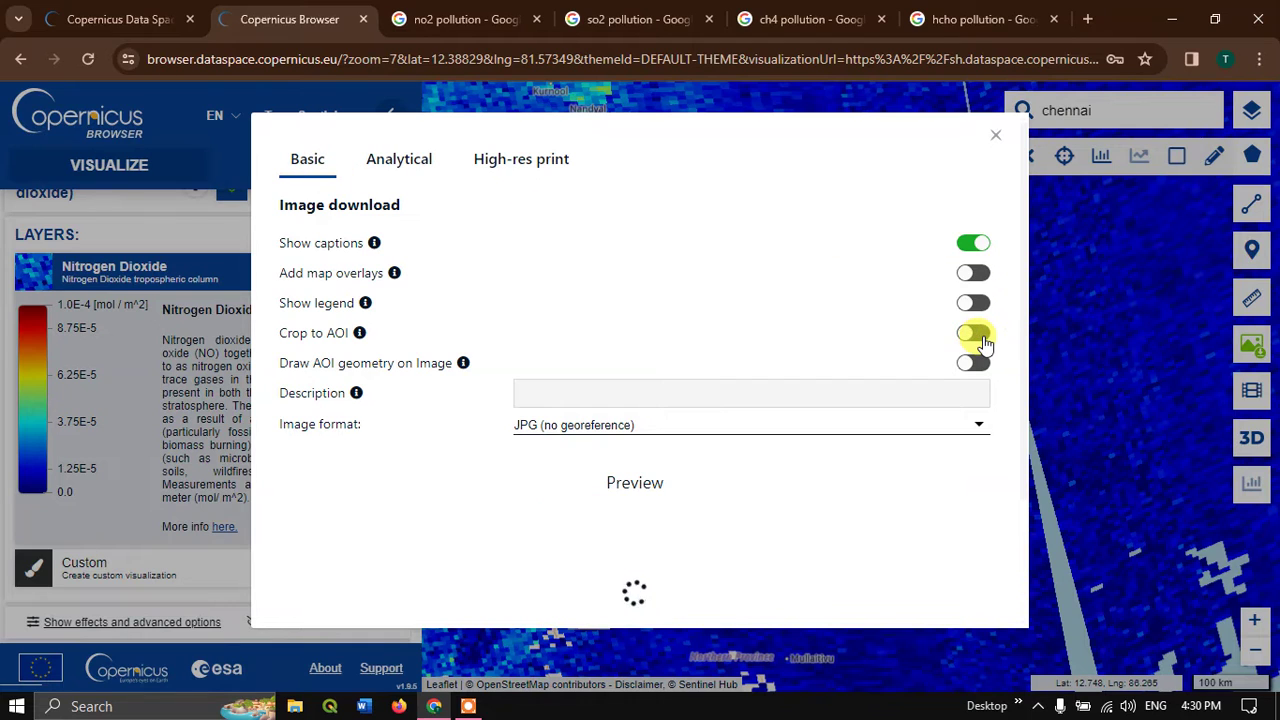
pyautogui.scroll(-2, 842, 426)
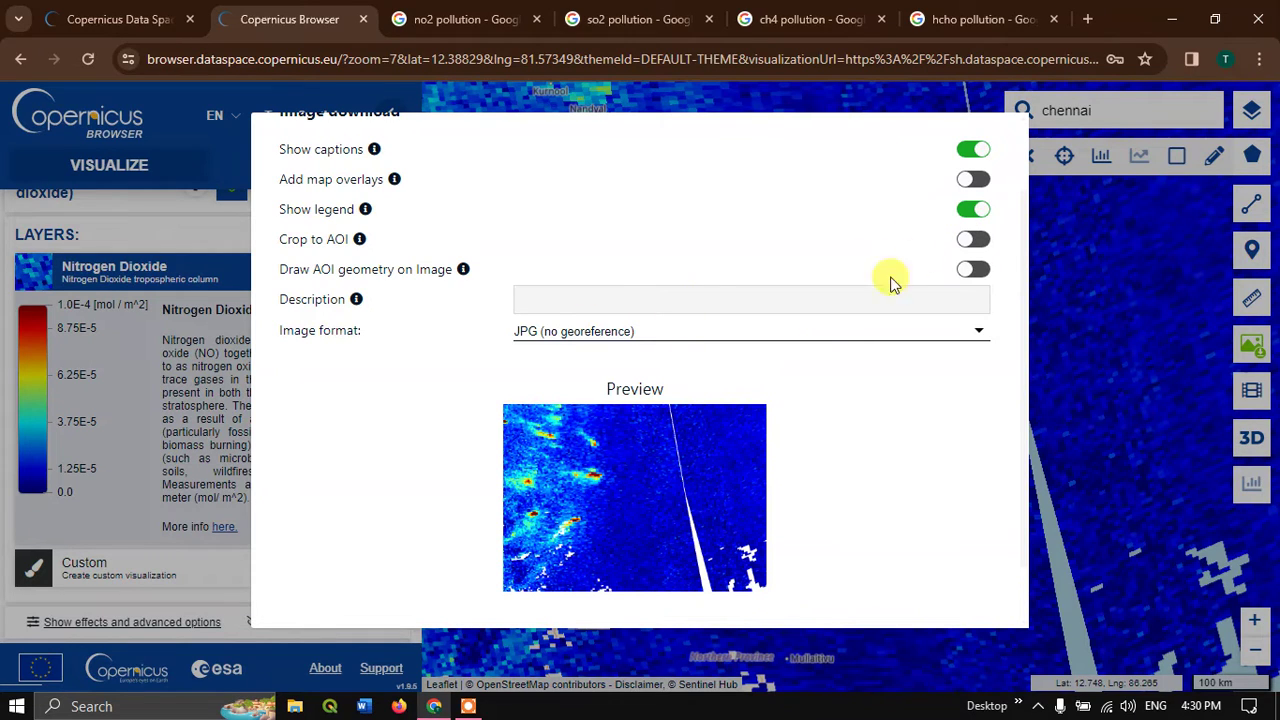
pyautogui.scroll(2, 490, 250)
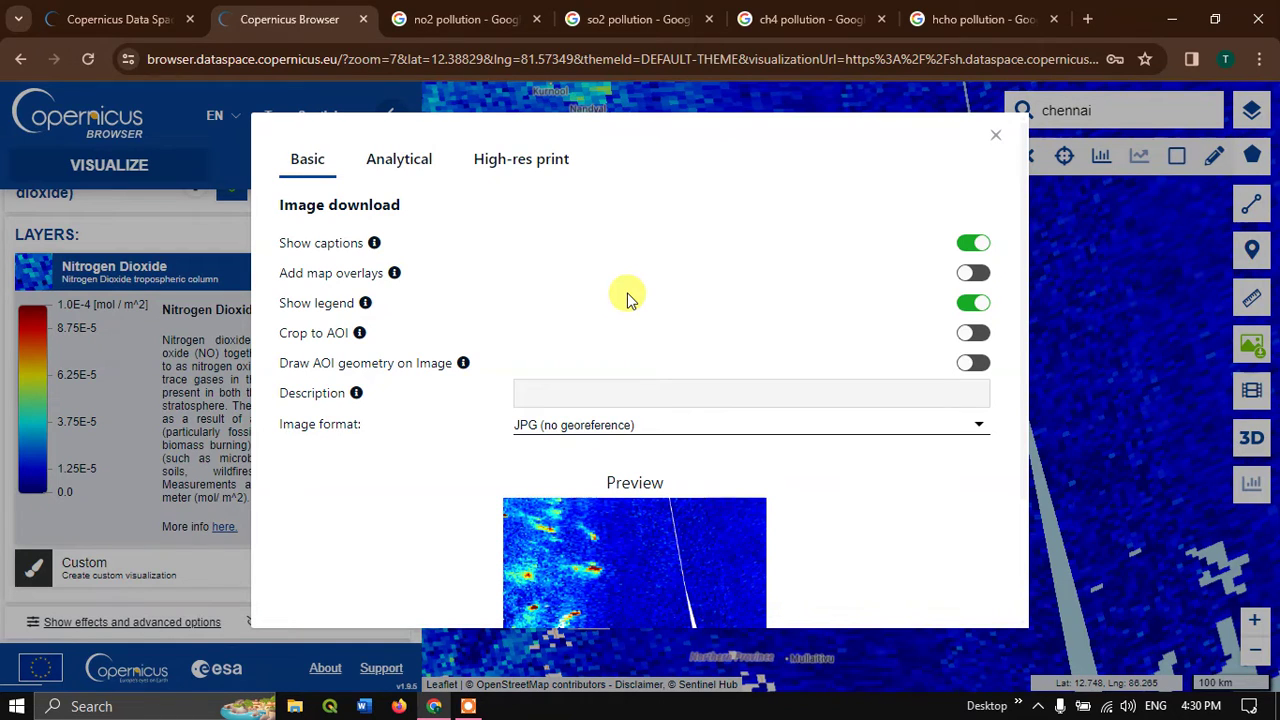
# Step: Set the analytical export to TIFF (16-bit), HIGH resolution, WGS 84, with the Nitrogen Dioxide layer included
pyautogui.click(400, 160)
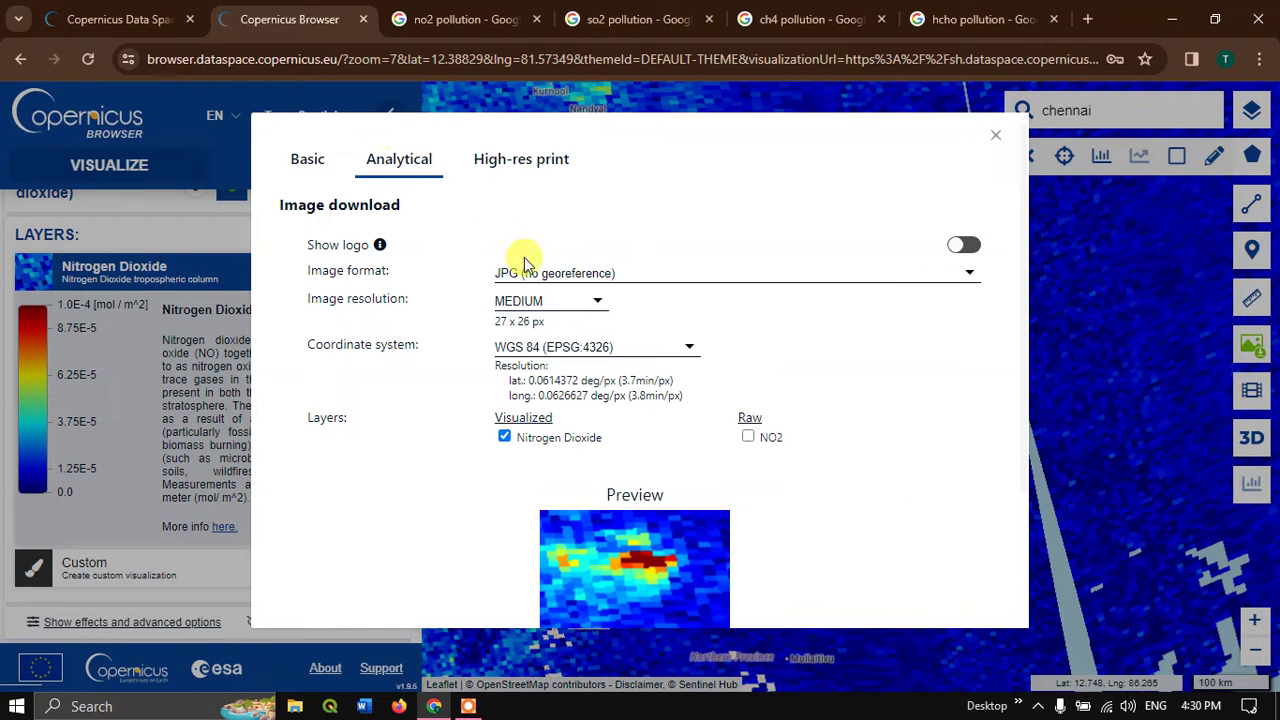
pyautogui.click(543, 275)
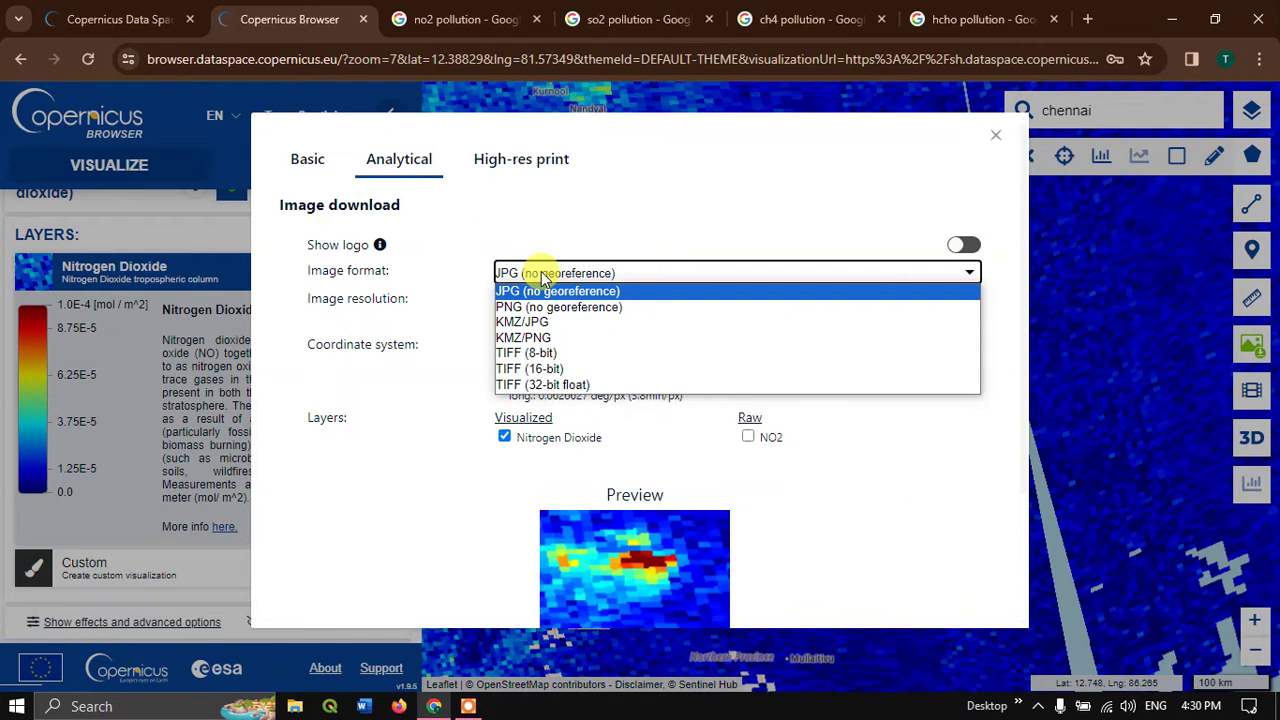
pyautogui.click(527, 372)
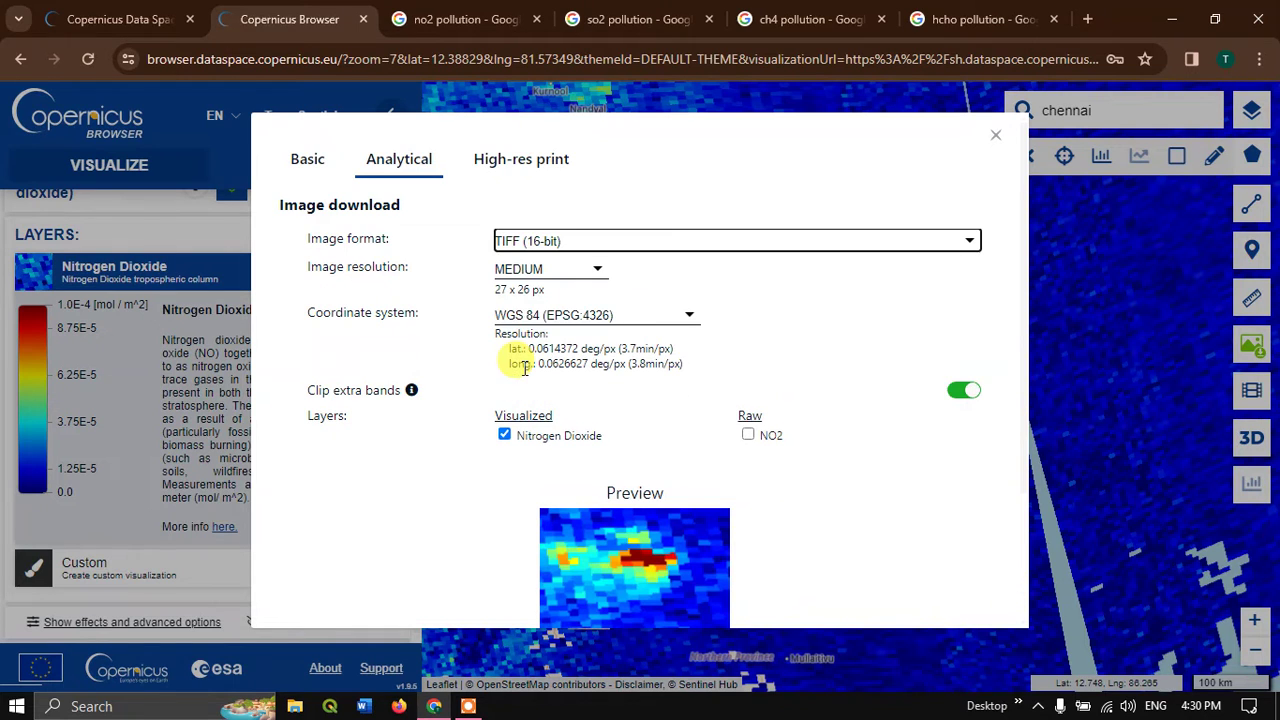
pyautogui.click(558, 268)
pyautogui.click(540, 318)
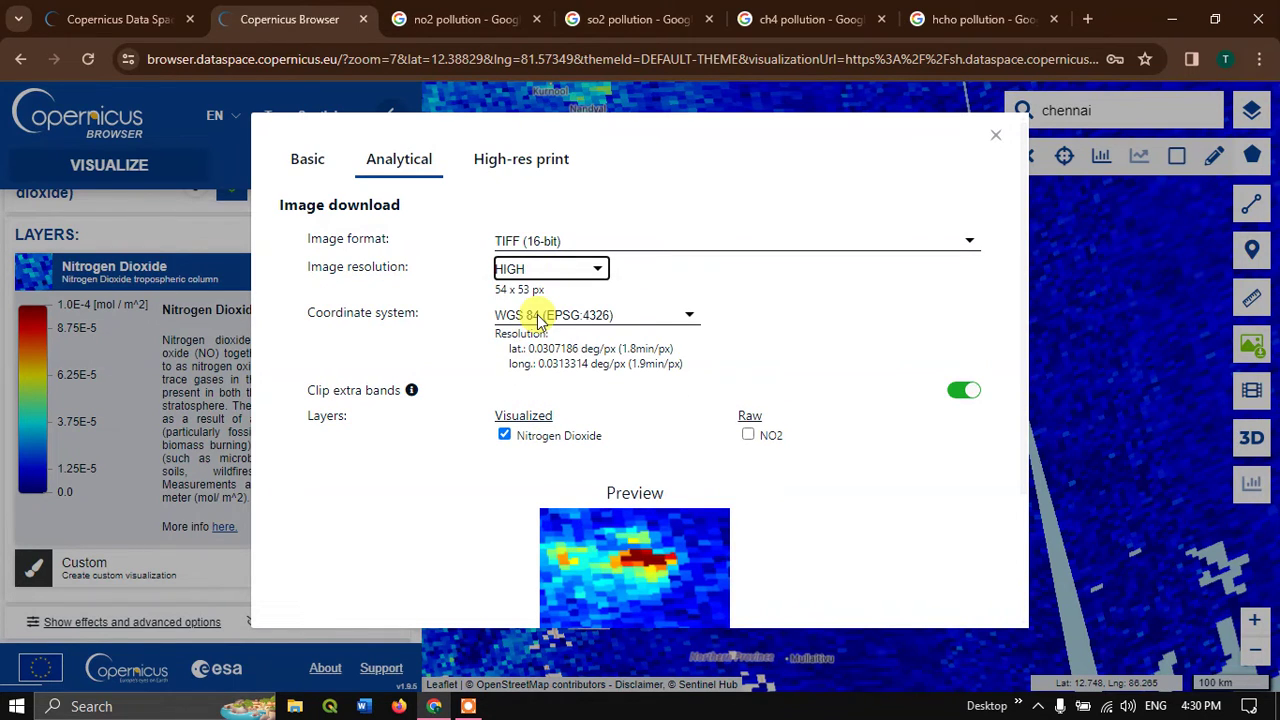
pyautogui.click(543, 316)
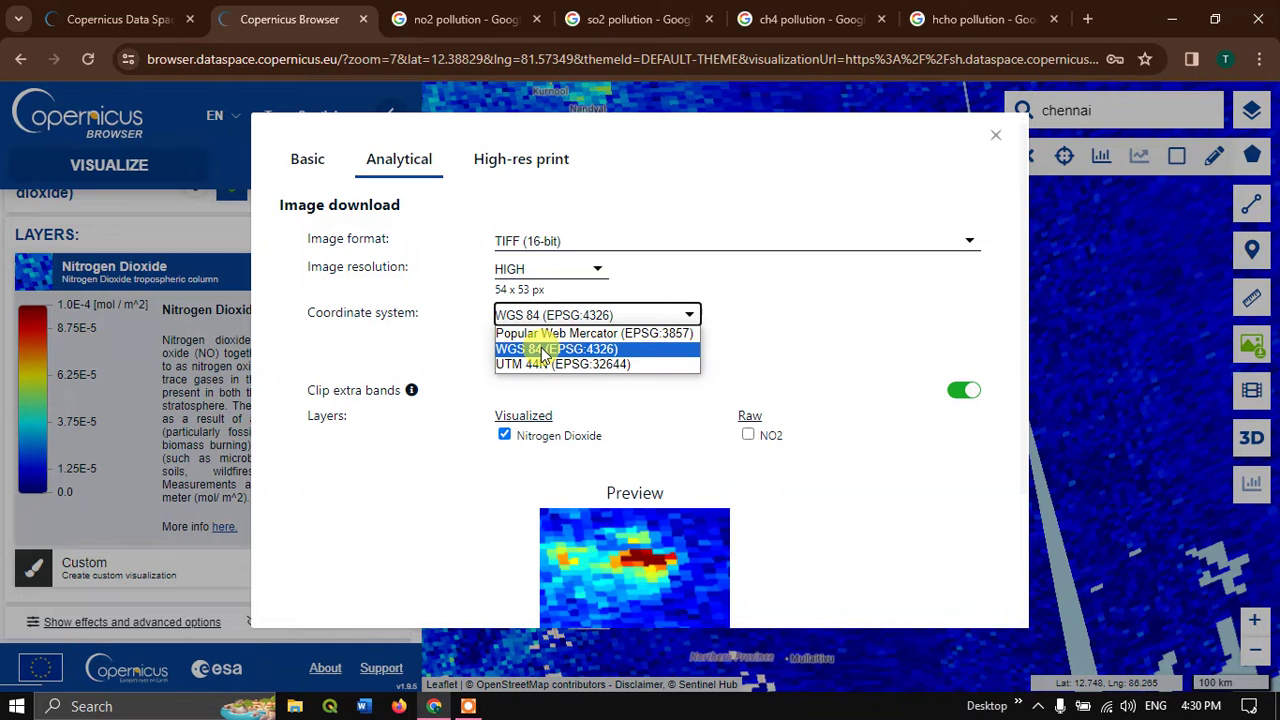
pyautogui.click(543, 350)
pyautogui.scroll(-1, 678, 362)
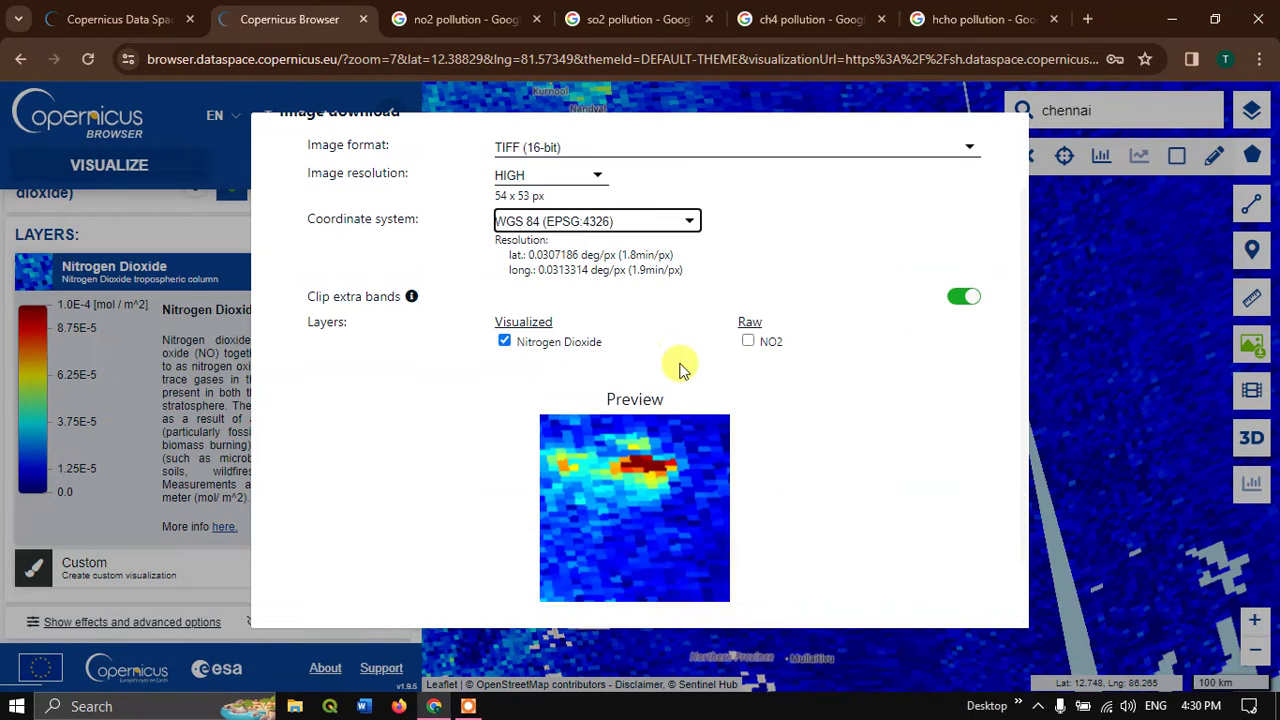
pyautogui.click(504, 341)
pyautogui.click(506, 341)
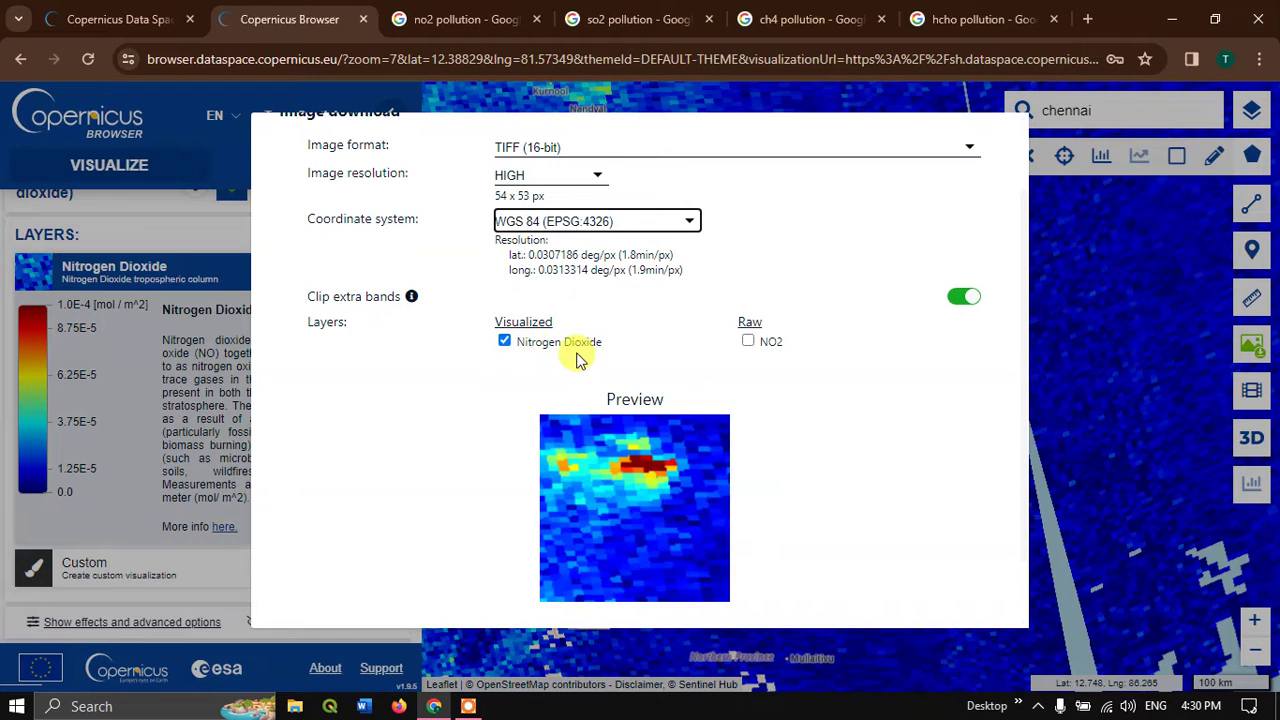
# Step: Download the analytical TIFF, then return to the Basic export options
pyautogui.scroll(-1, 655, 376)
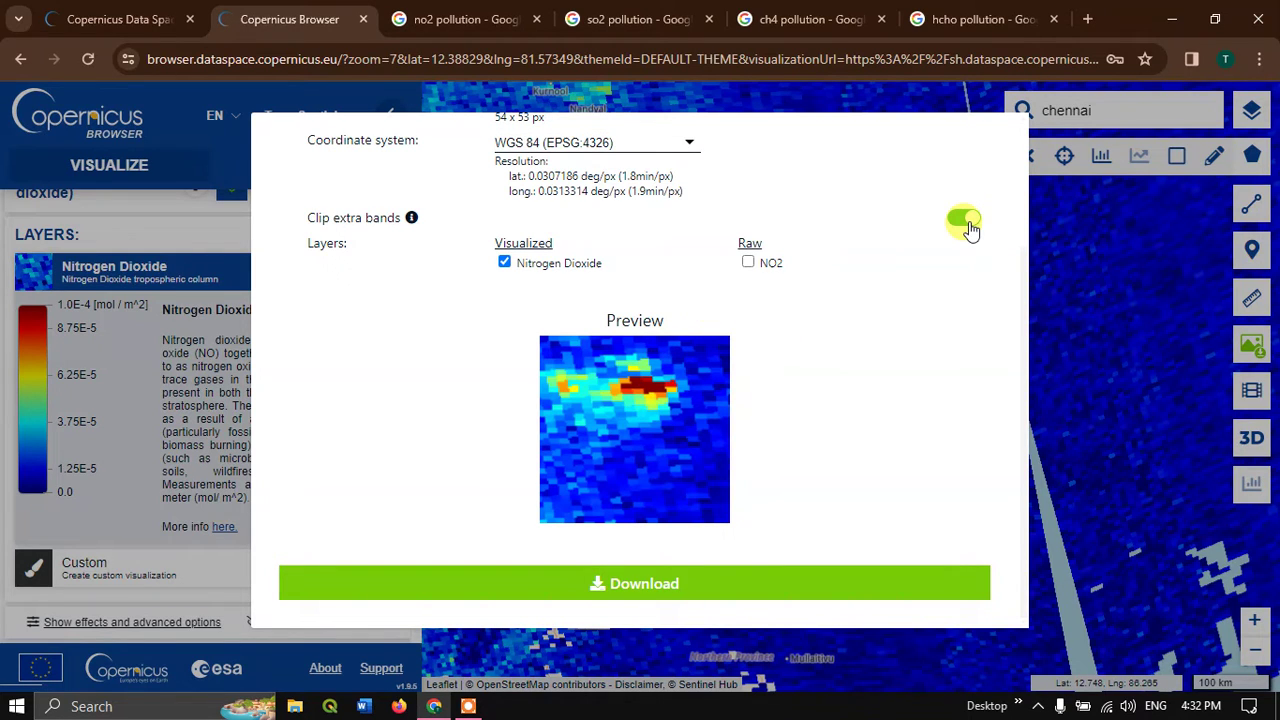
pyautogui.click(614, 590)
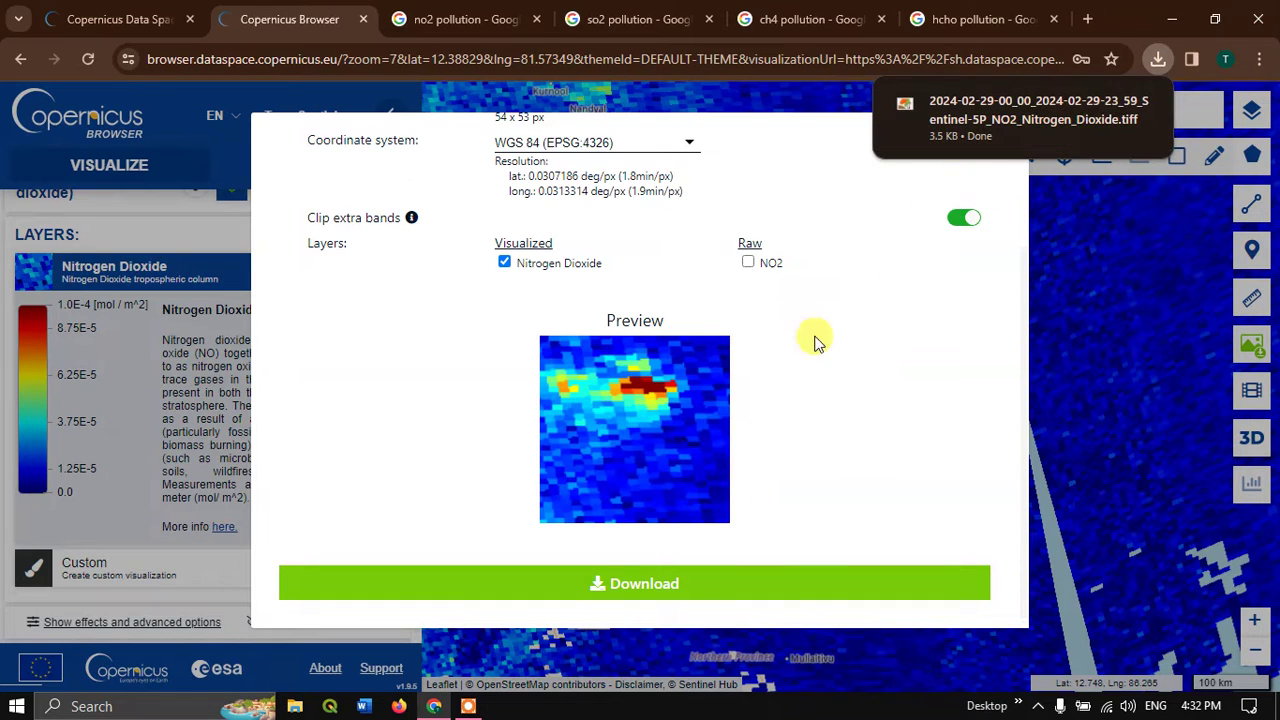
pyautogui.scroll(1, 757, 368)
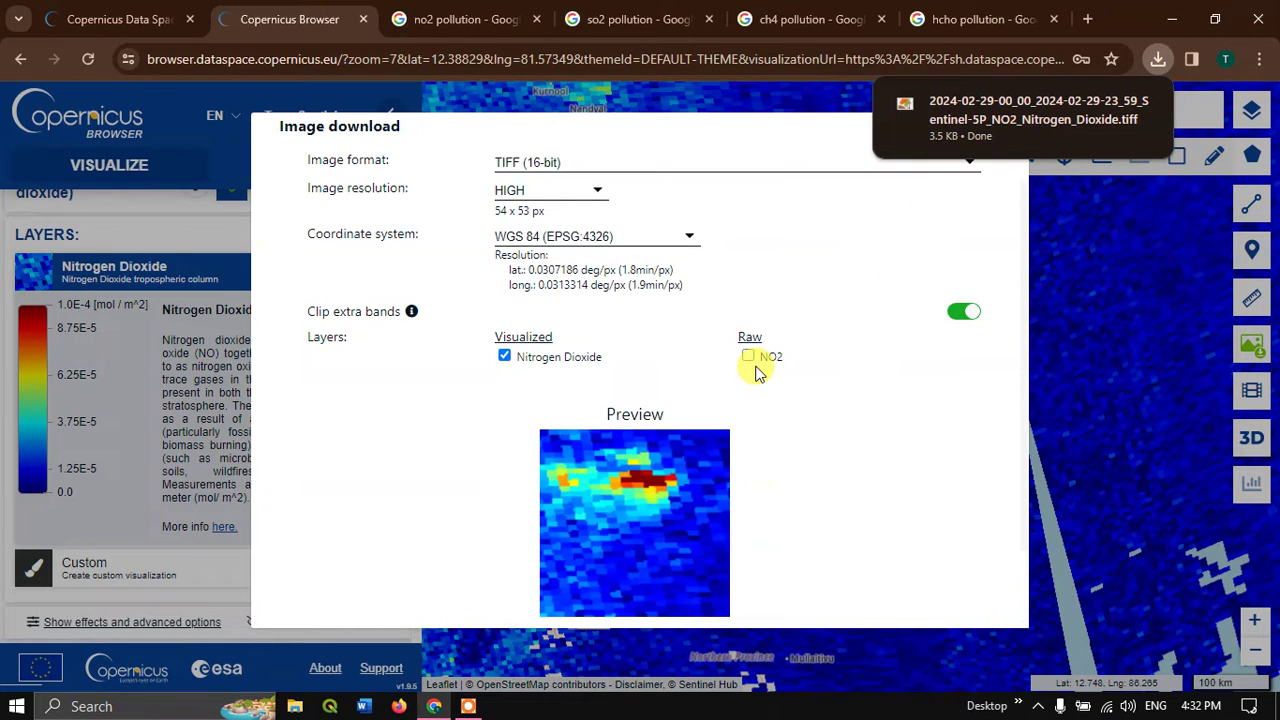
pyautogui.scroll(1, 502, 312)
pyautogui.click(308, 166)
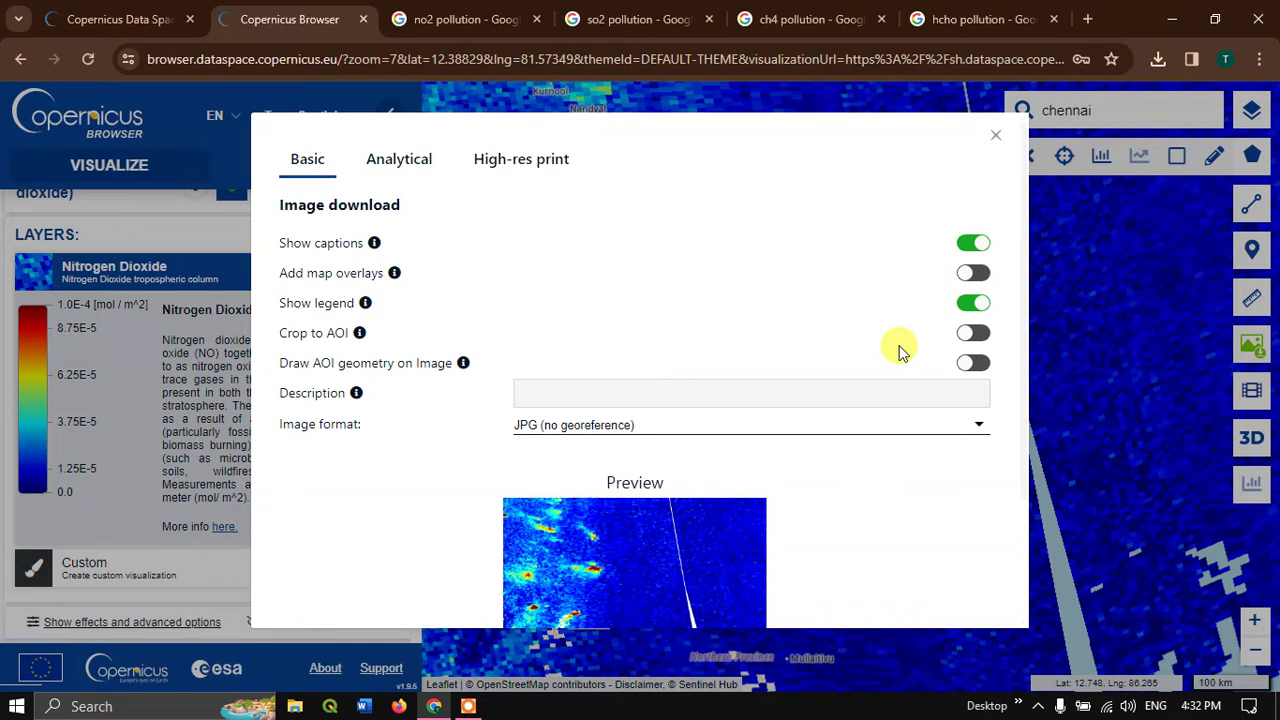
pyautogui.scroll(-2, 945, 380)
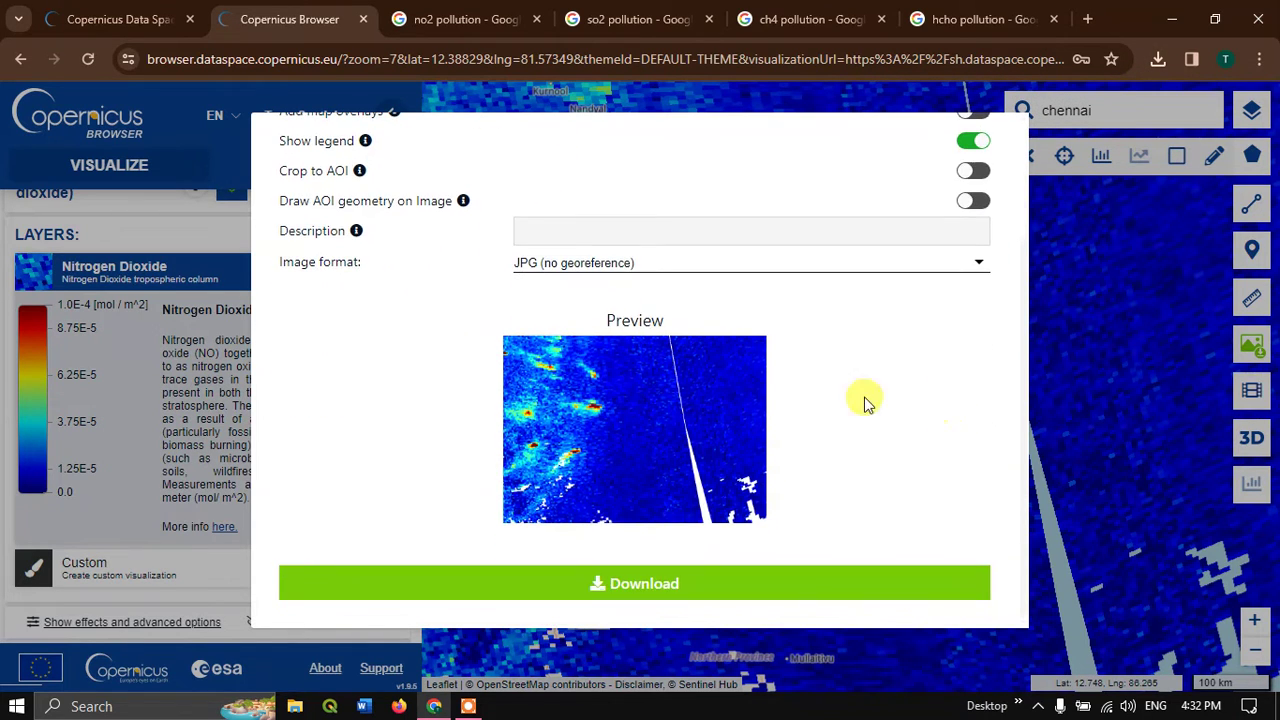
# Step: Download the NO2 map as a JPG and open it from the recent downloads
pyautogui.click(690, 584)
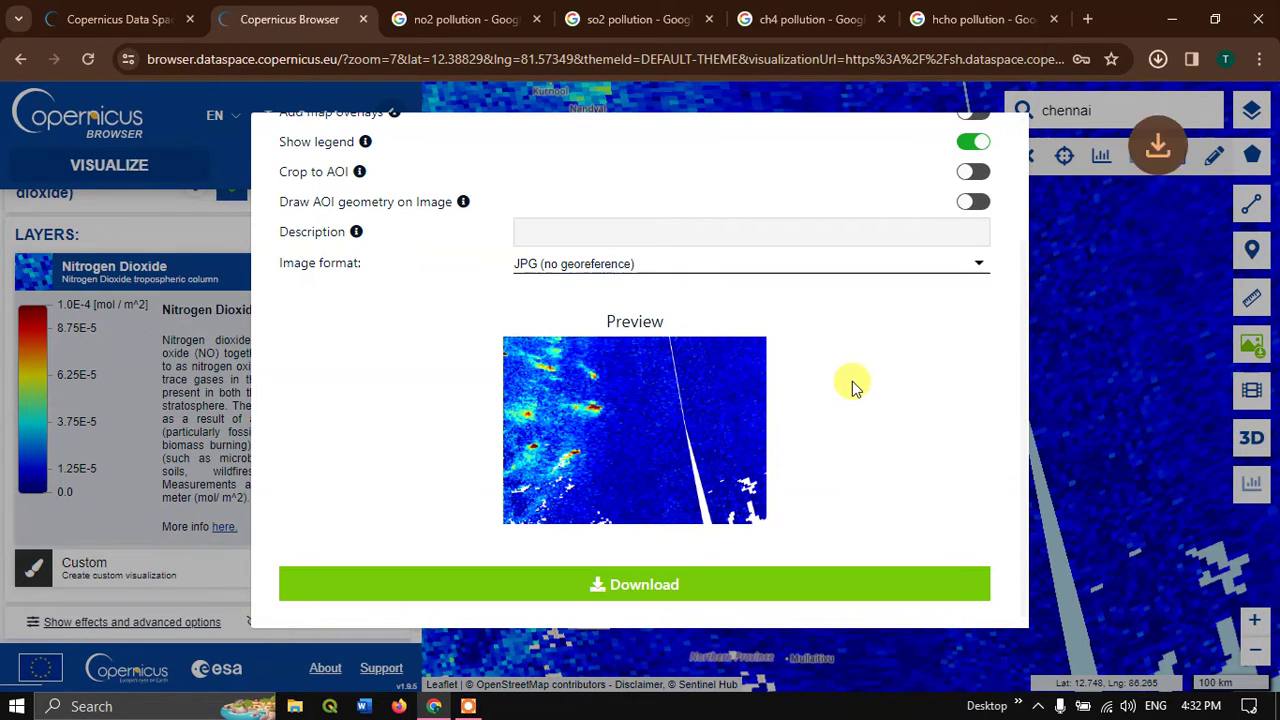
pyautogui.click(1157, 59)
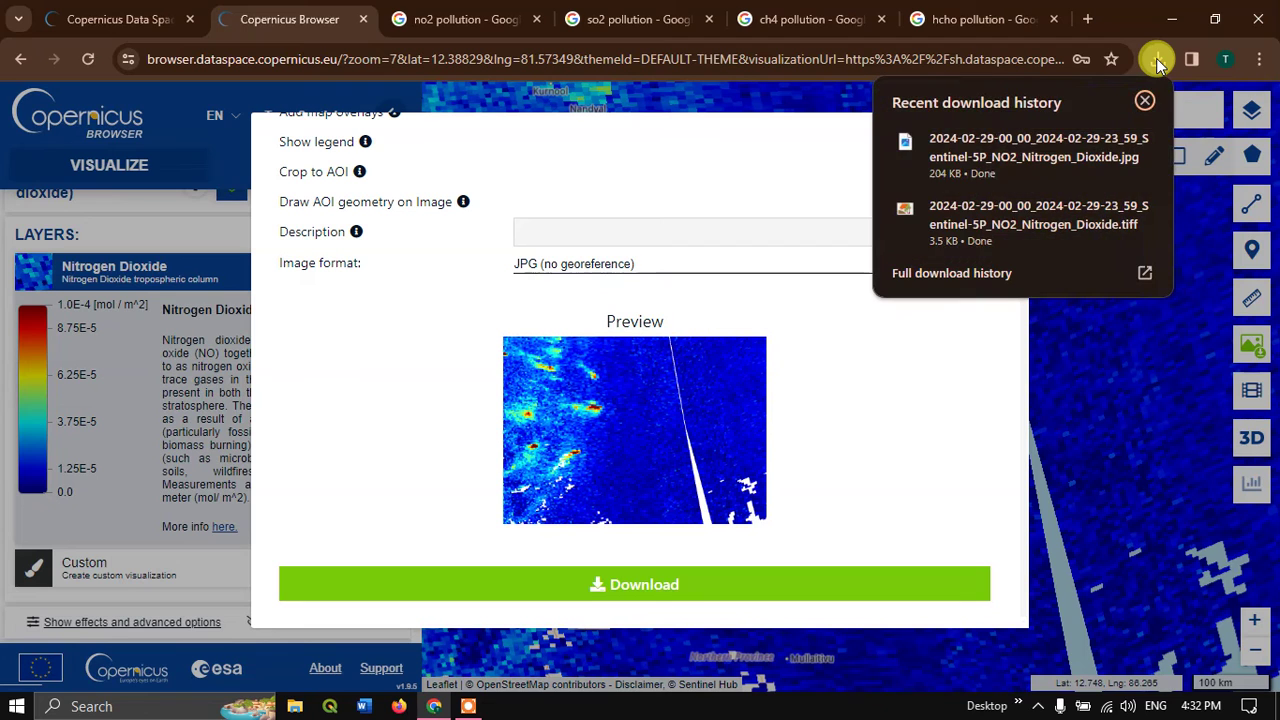
pyautogui.click(1028, 139)
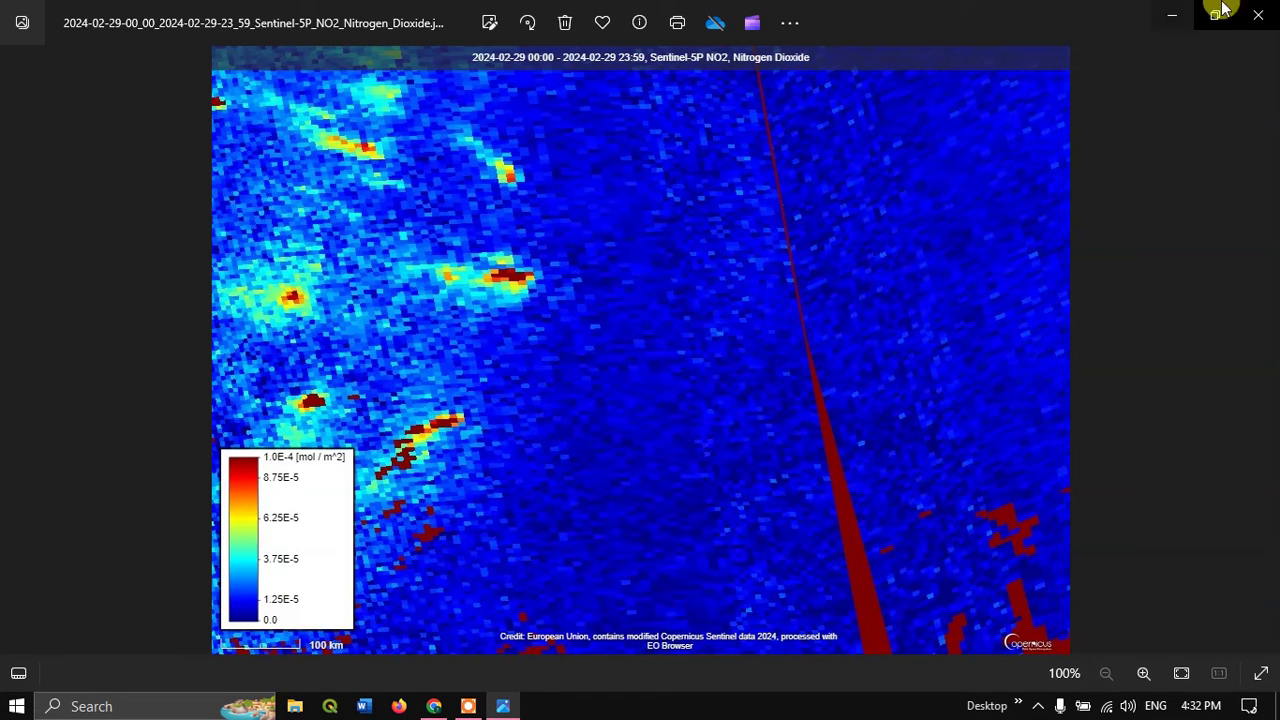
# Step: Close the Photos viewer after checking the JPG's caption and legend
pyautogui.click(1258, 14)
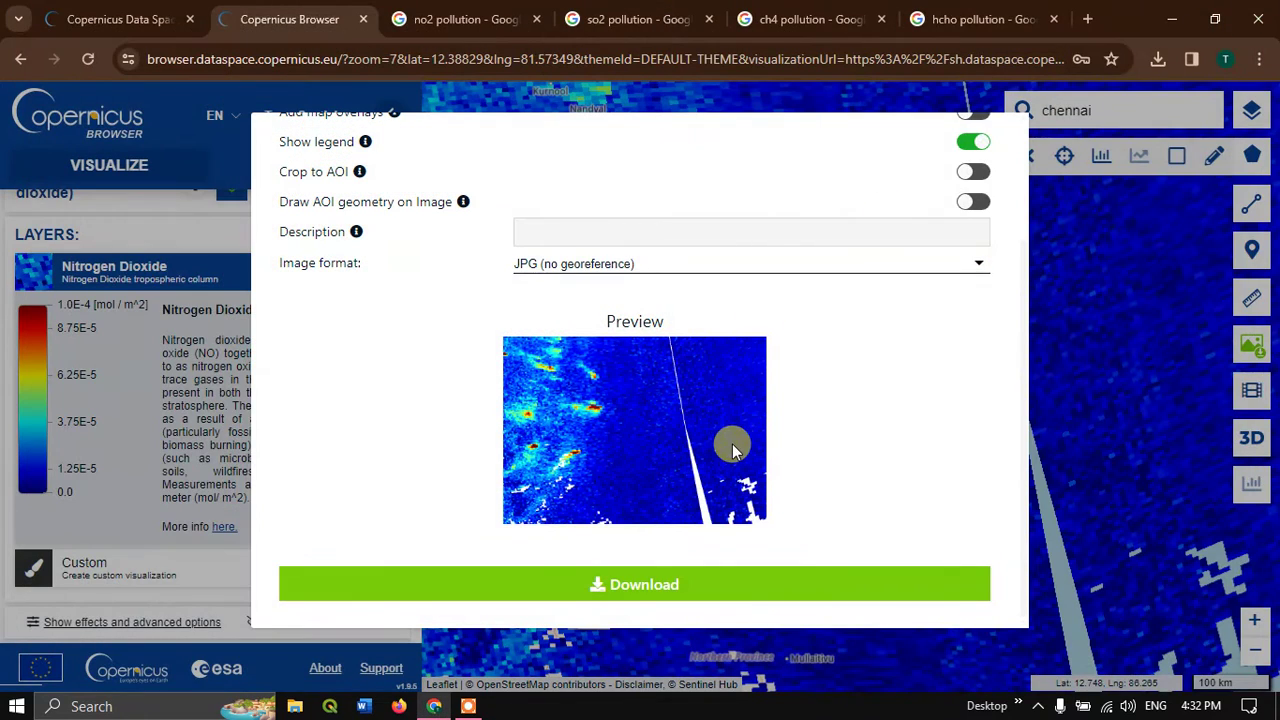
# Step: Close the image download dialog and switch to the product search results
pyautogui.scroll(3, 985, 362)
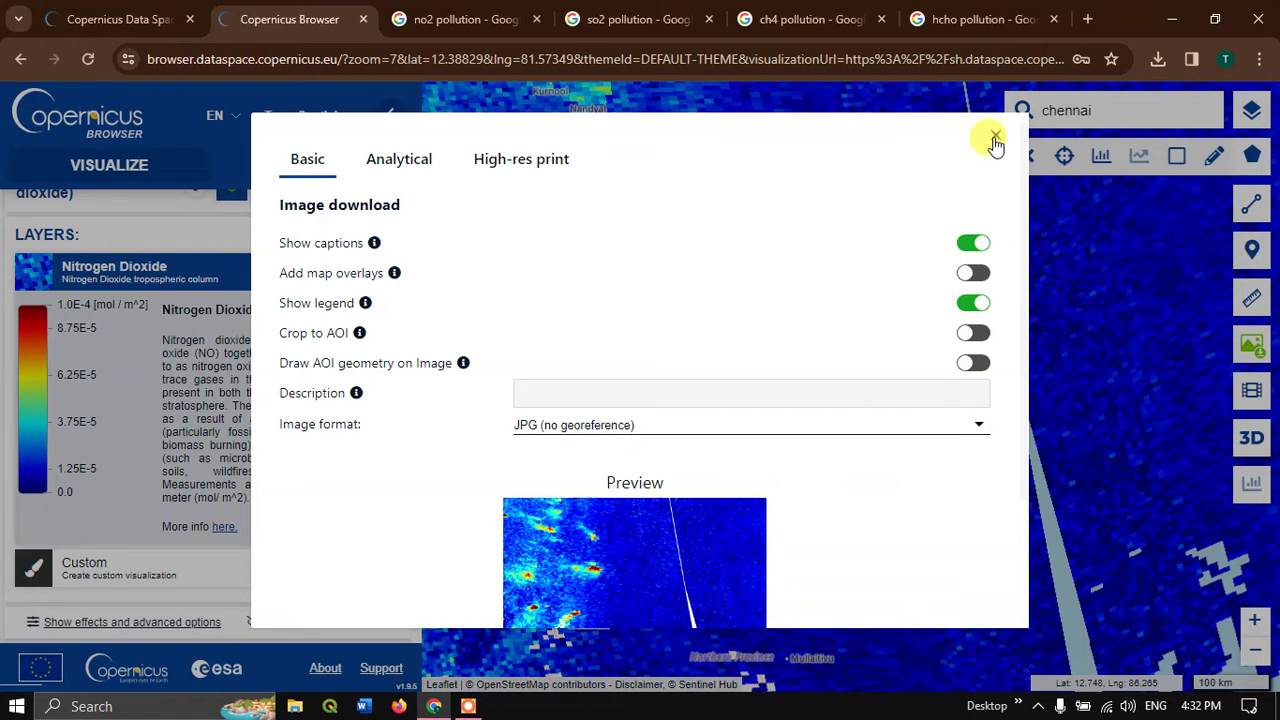
pyautogui.click(995, 138)
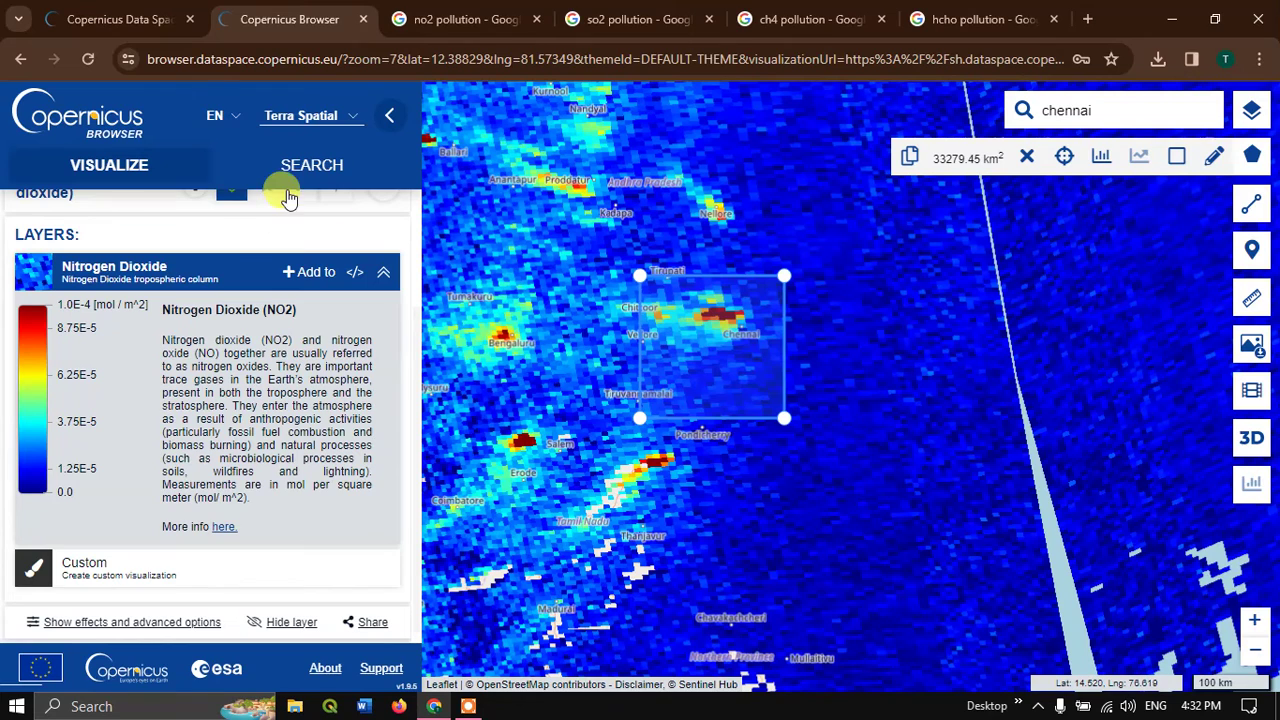
pyautogui.click(311, 170)
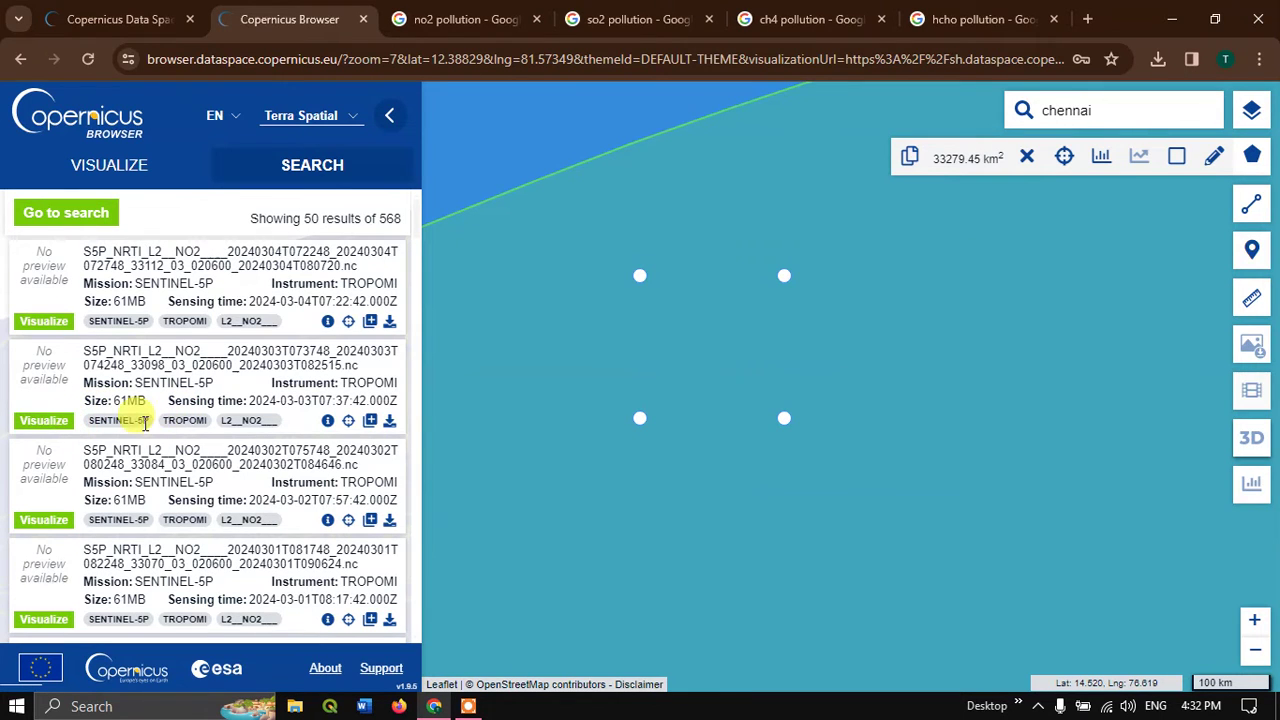
# Step: Start downloading the raw 2024-02-29 Sentinel-5P NO2 product from the results
pyautogui.scroll(-3, 165, 420)
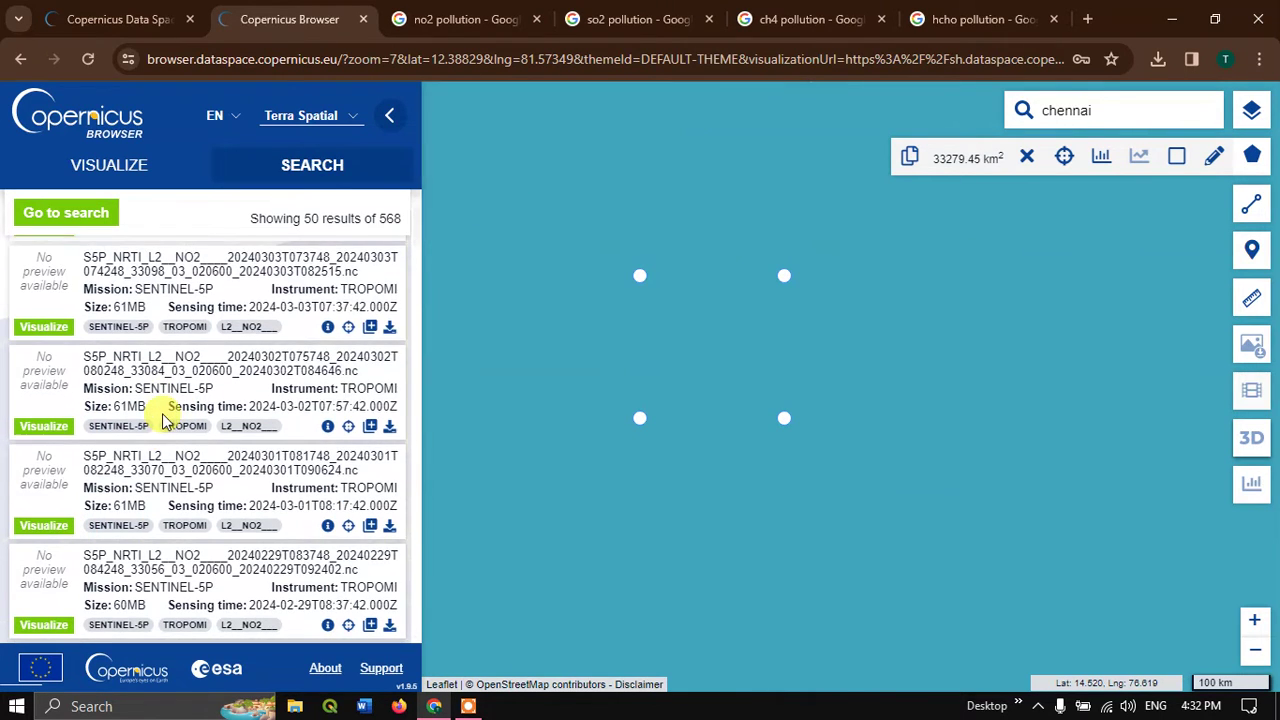
pyautogui.scroll(1, 165, 420)
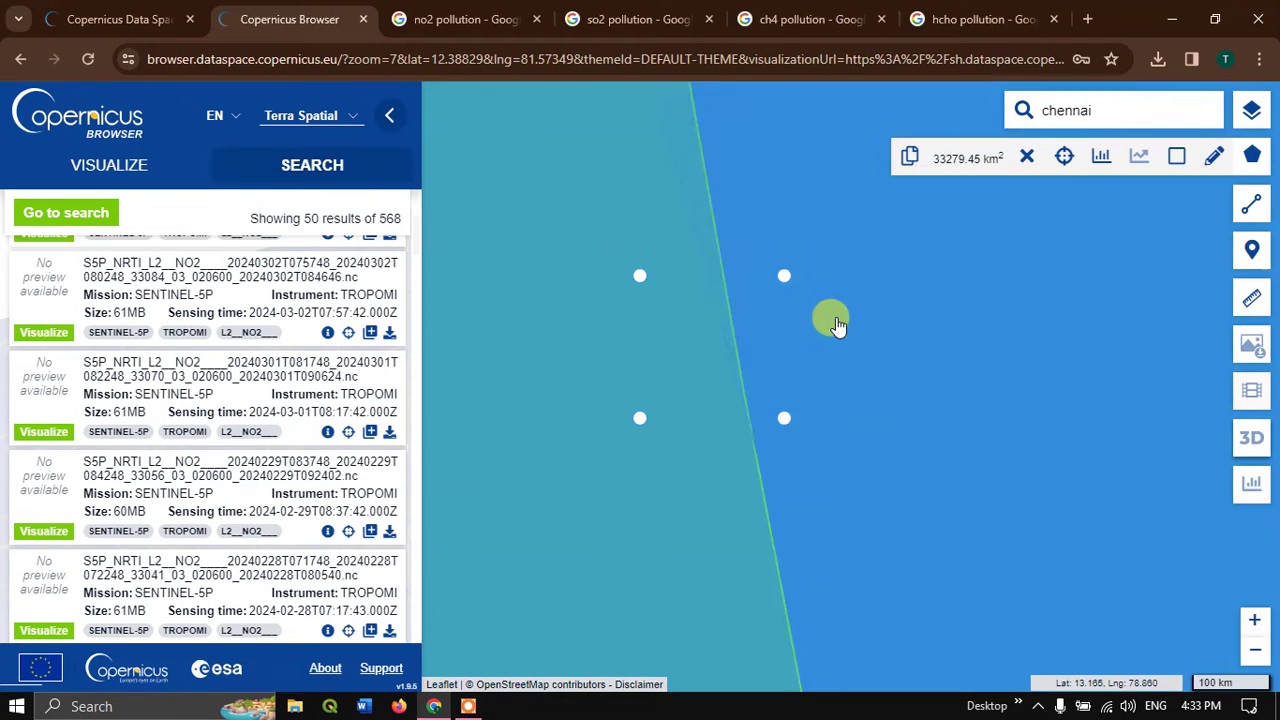
pyautogui.scroll(-1, 829, 320)
pyautogui.scroll(-1, 838, 322)
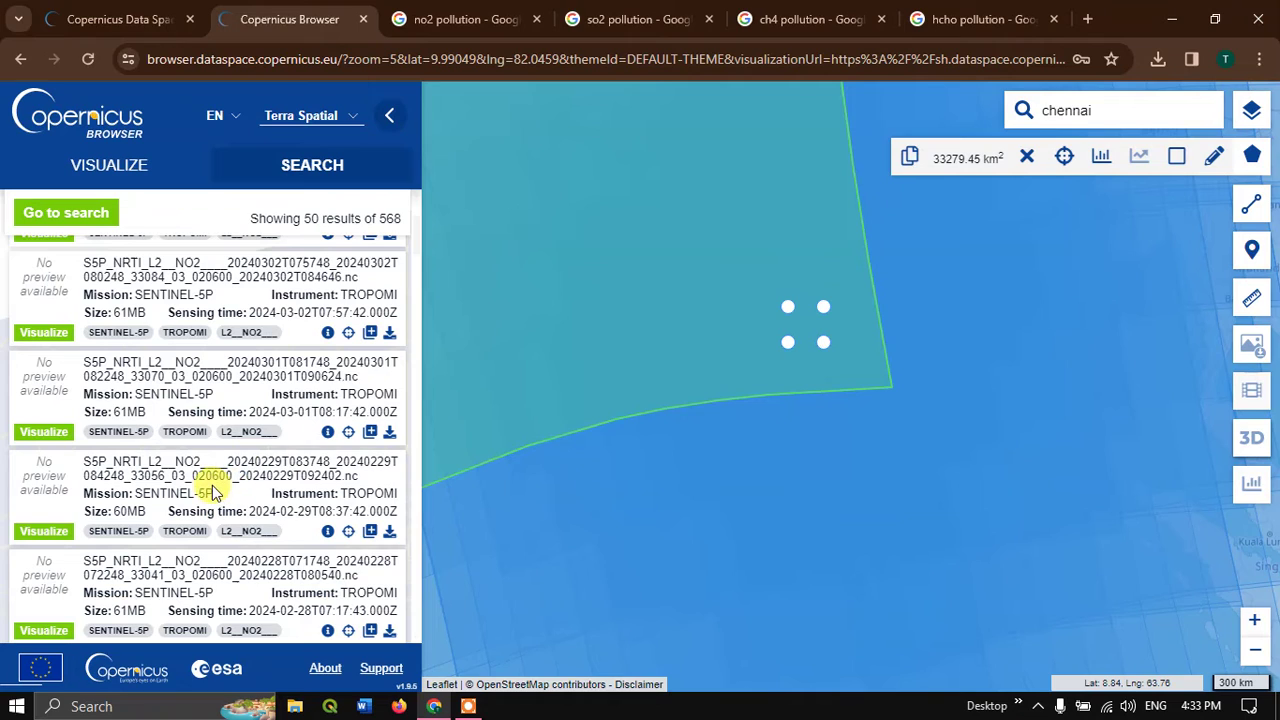
pyautogui.click(391, 537)
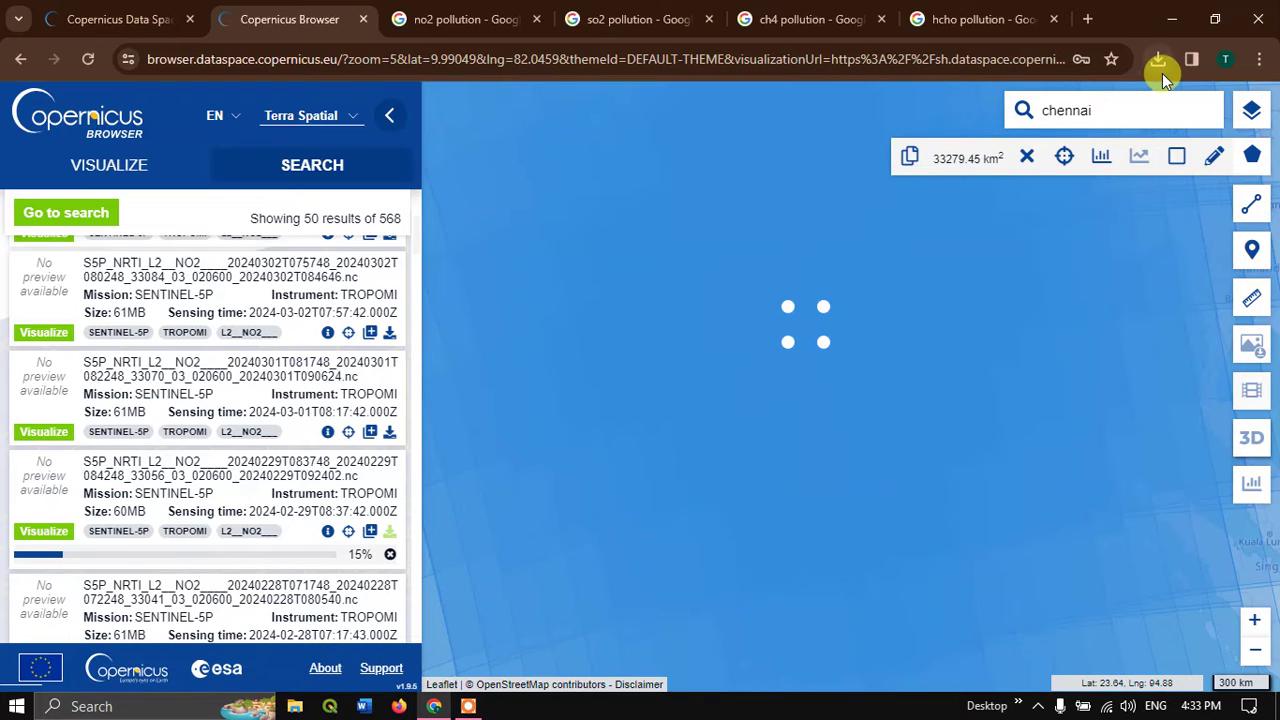
# Step: From the recent downloads list, show the downloaded NO2 TIFF in its folder
pyautogui.click(1159, 66)
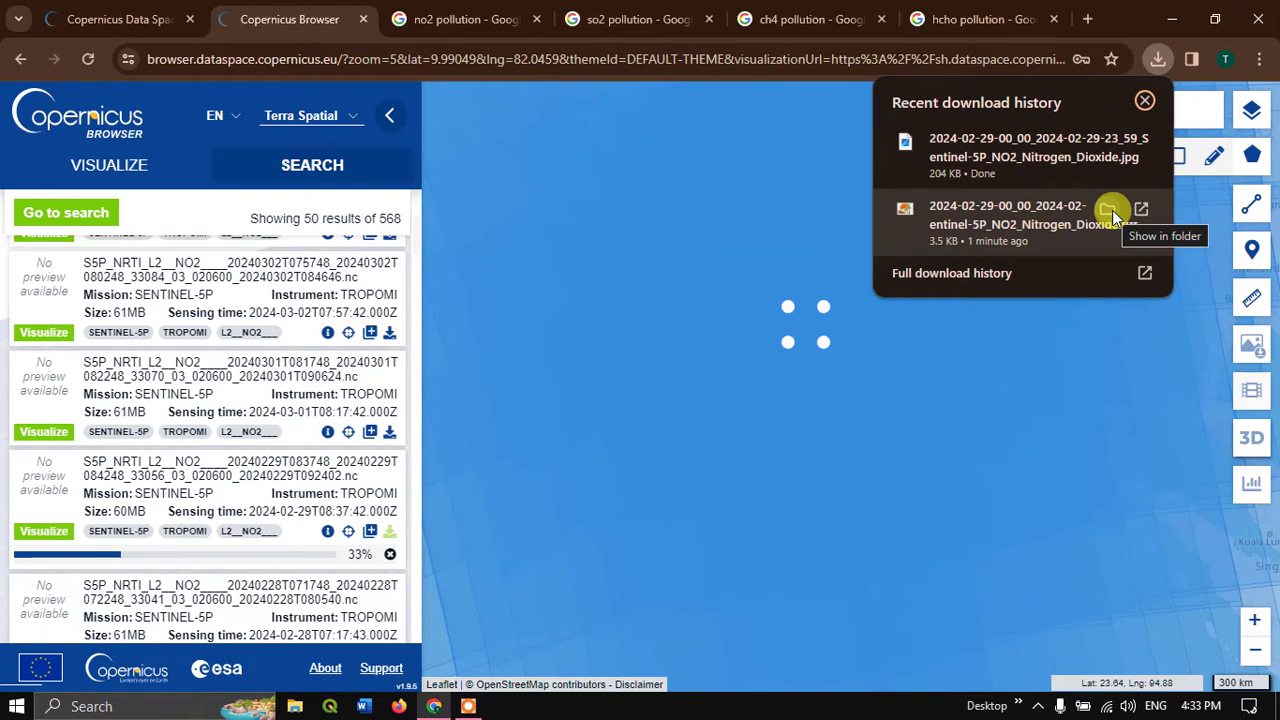
pyautogui.click(1112, 210)
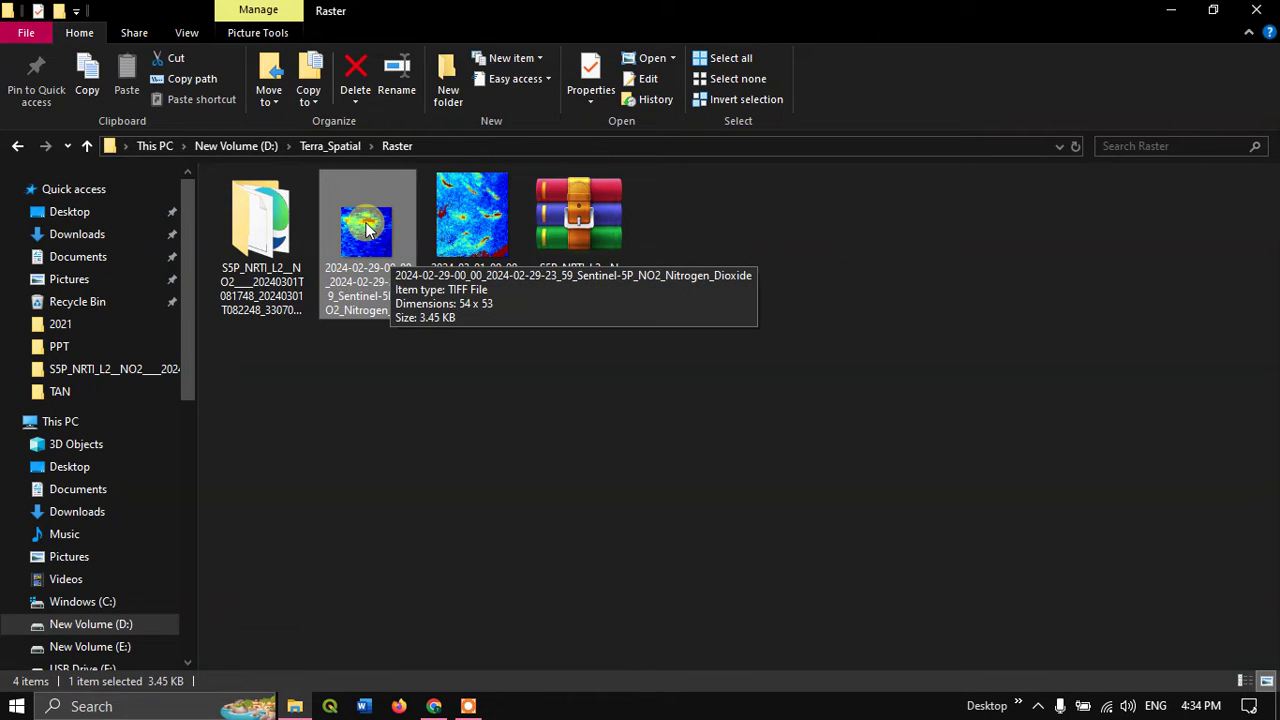
# Step: Clear the file selection in the Raster folder holding the NO2 TIFF
pyautogui.click(546, 439)
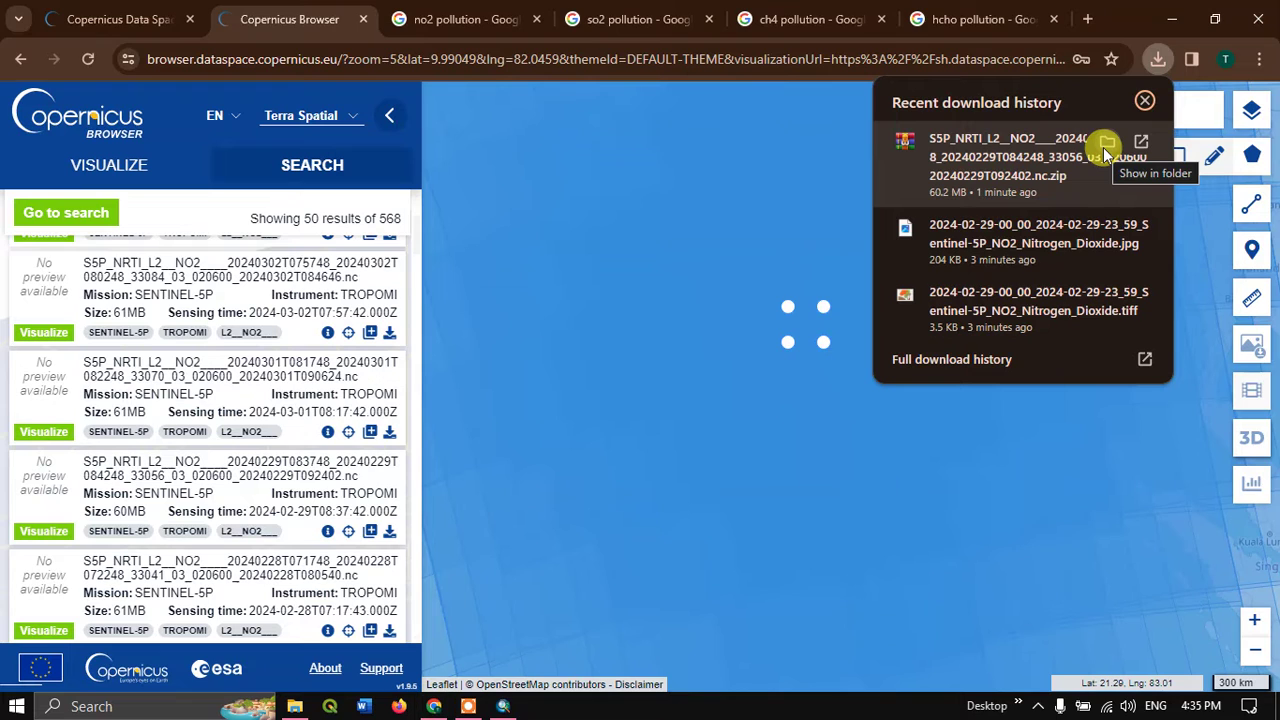
pyautogui.click(1105, 145)
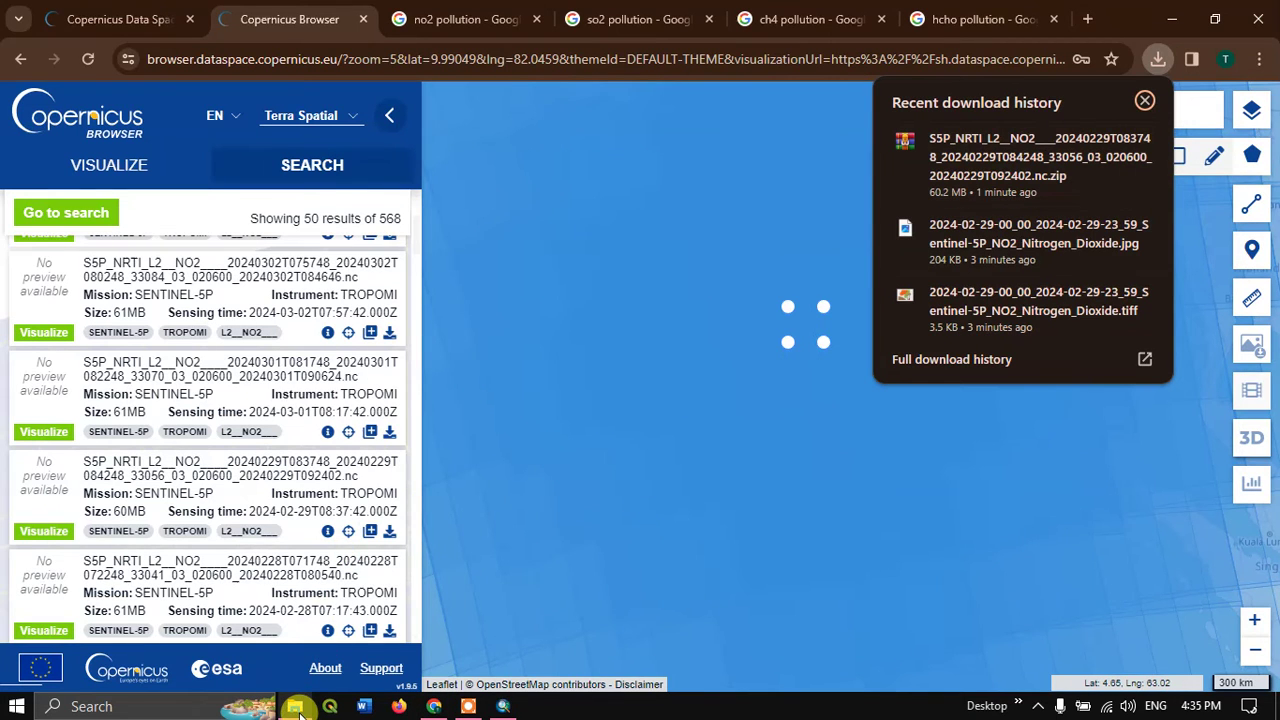
pyautogui.click(306, 710)
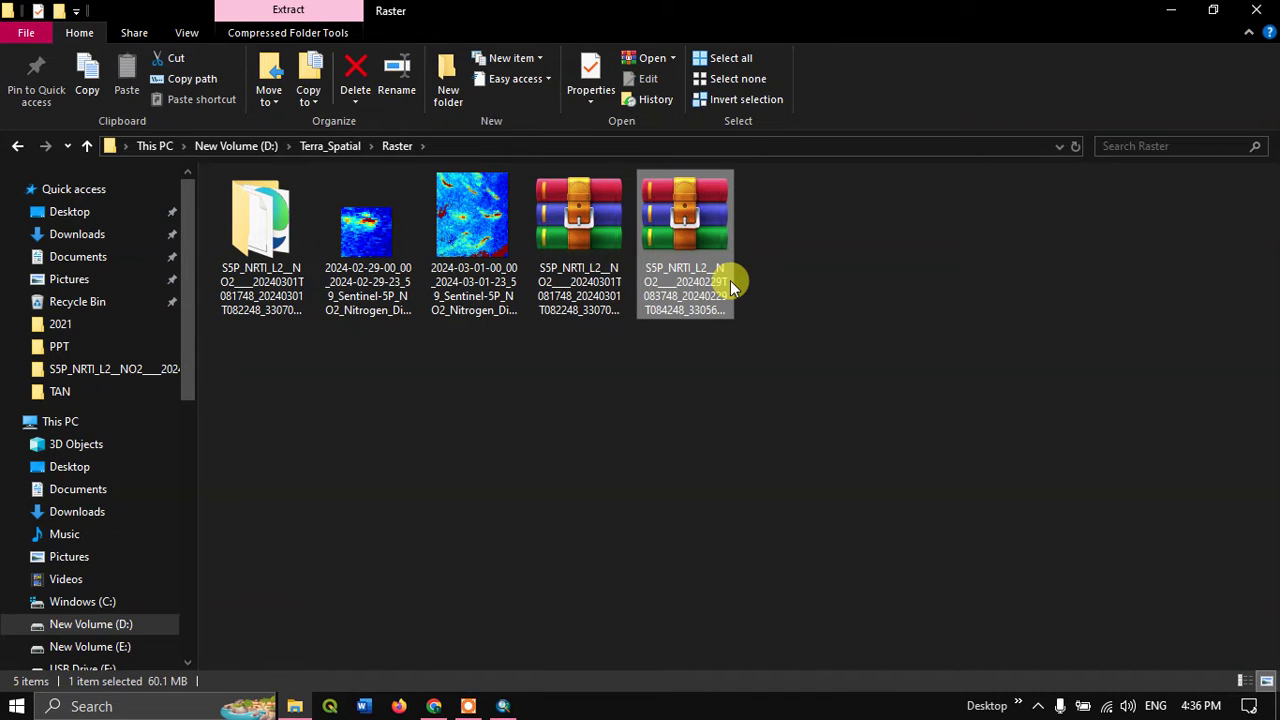
pyautogui.rightClick(706, 272)
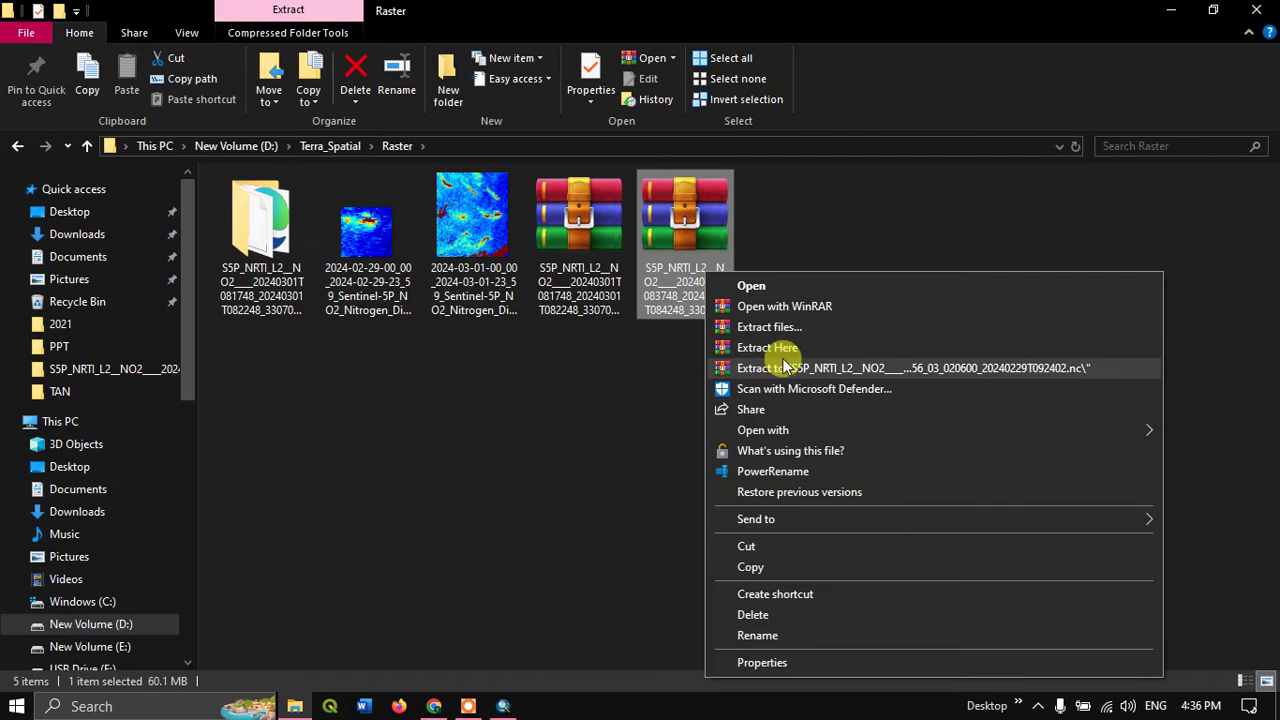
pyautogui.click(783, 364)
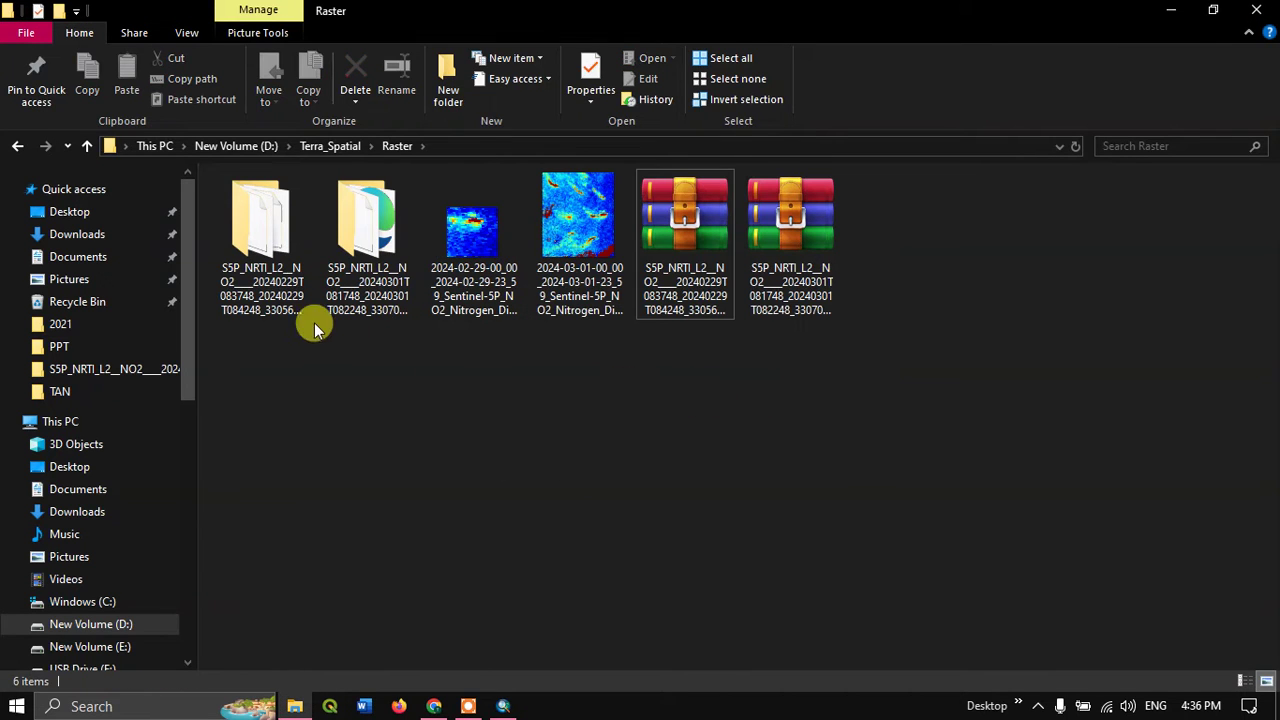
pyautogui.doubleClick(257, 233)
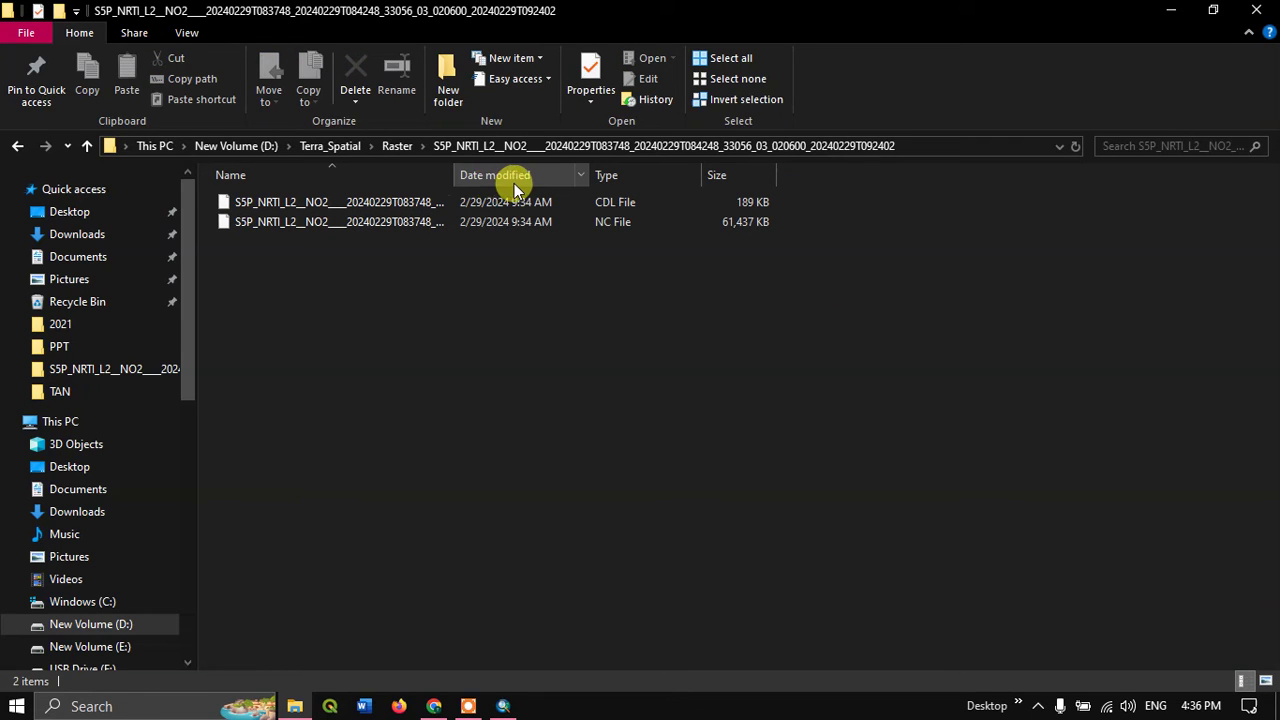
pyautogui.moveTo(455, 172); pyautogui.dragTo(510, 172)
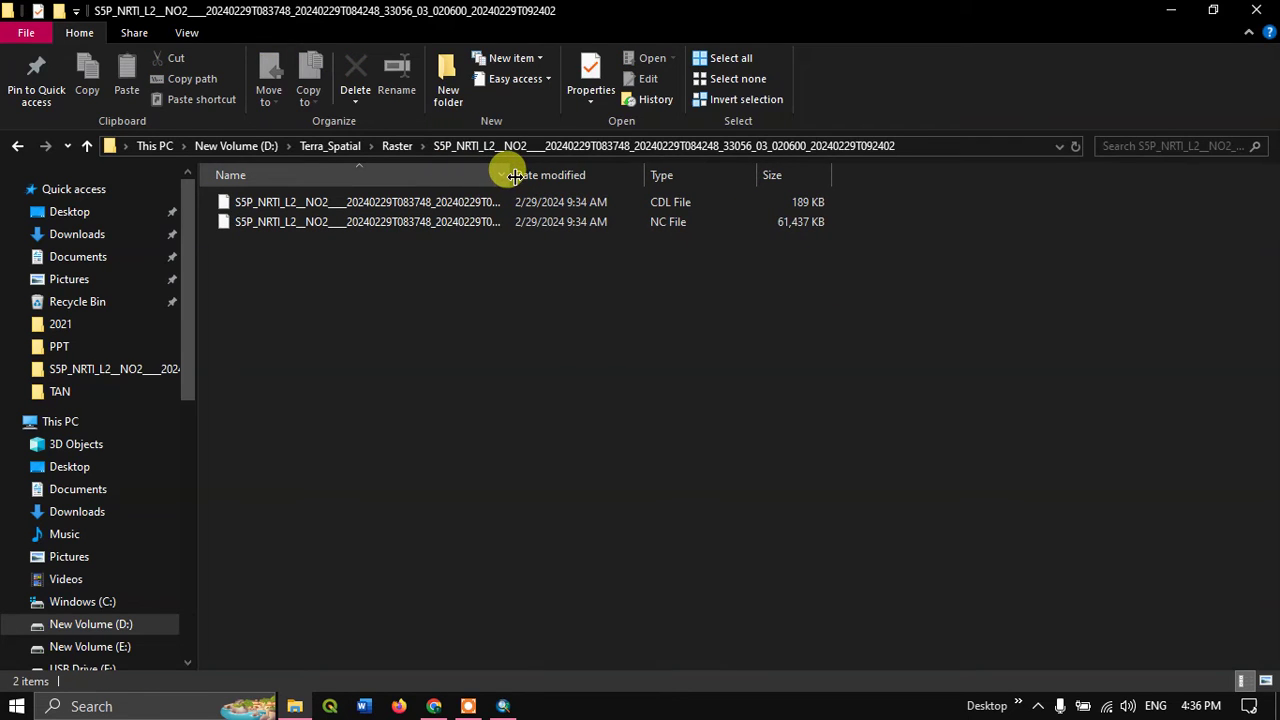
pyautogui.rightClick(716, 272)
pyautogui.click(770, 348)
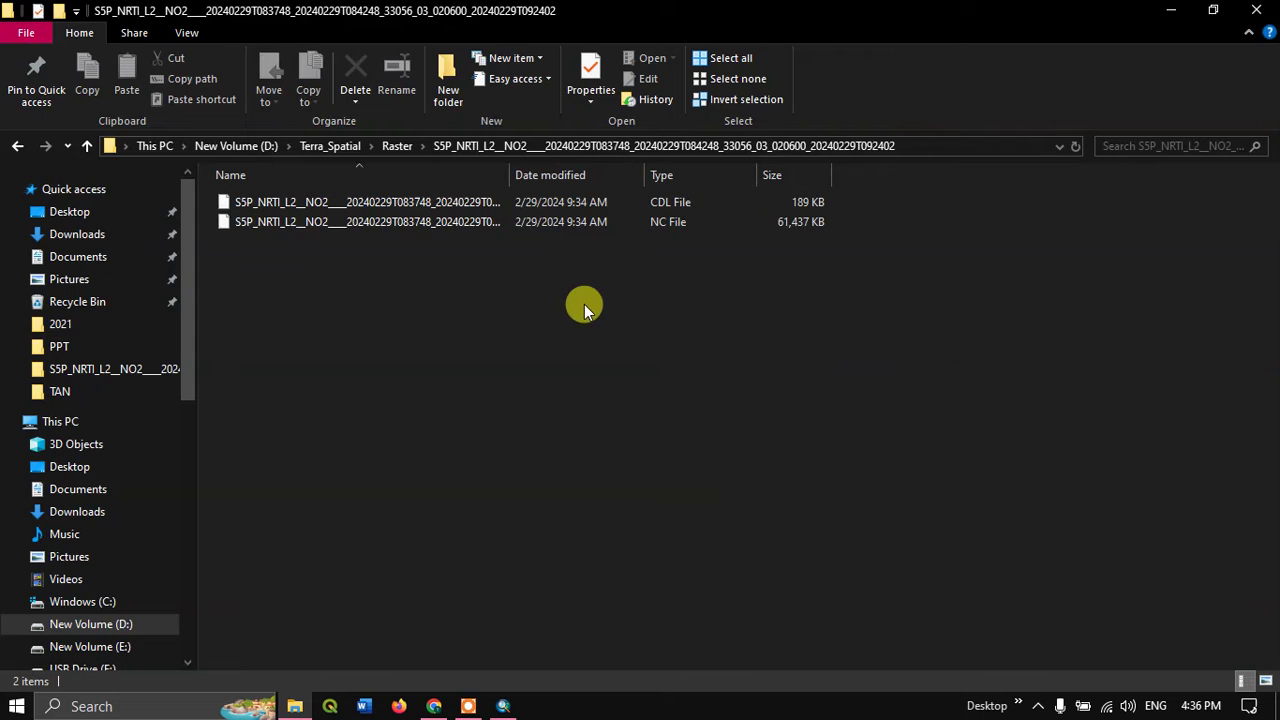
pyautogui.rightClick(584, 304)
pyautogui.click(638, 381)
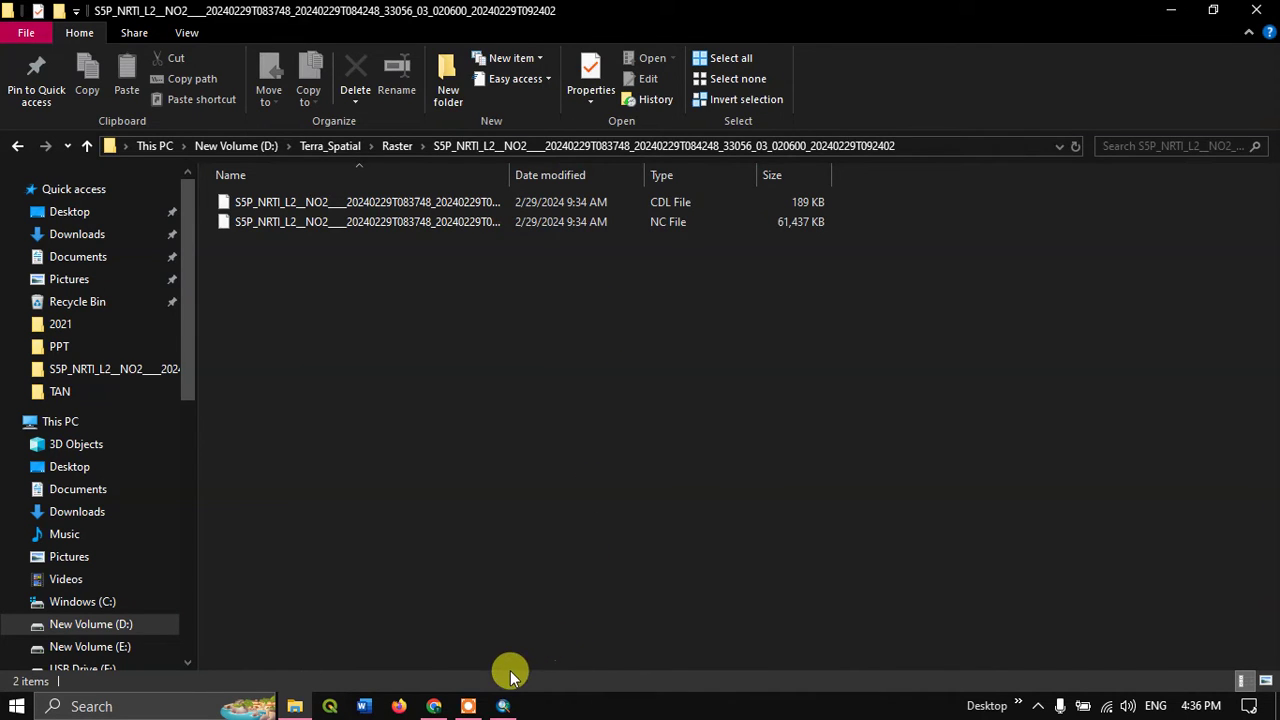
pyautogui.click(503, 706)
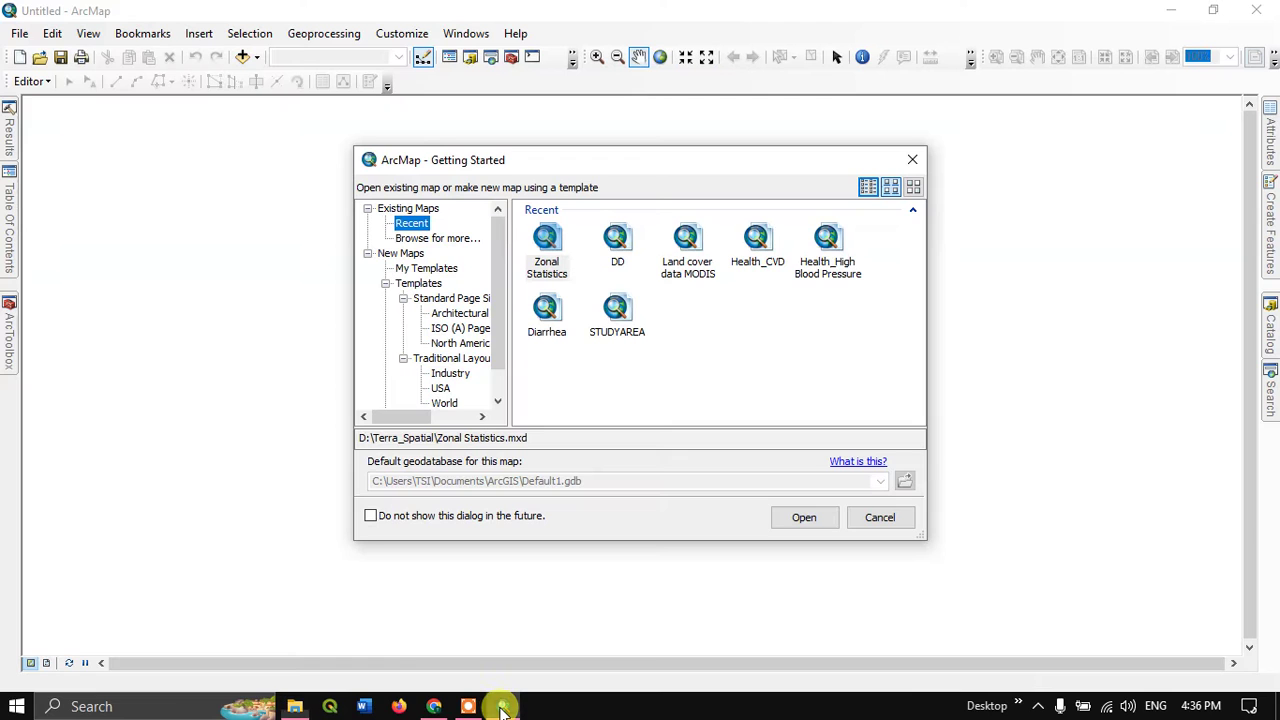
# Step: Add the 2024-02-29 NO2 TIFF from Terra_Spatial\Raster to a new empty ArcMap map
pyautogui.click(911, 160)
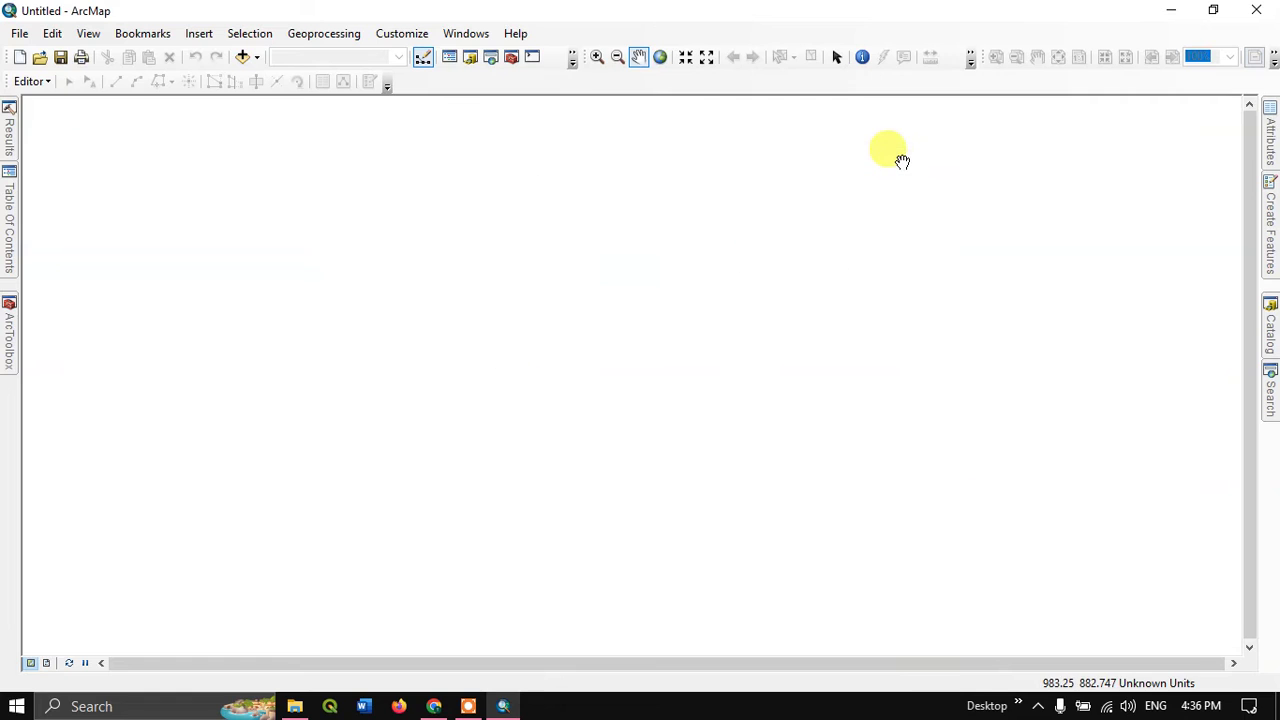
pyautogui.click(256, 57)
pyautogui.click(272, 79)
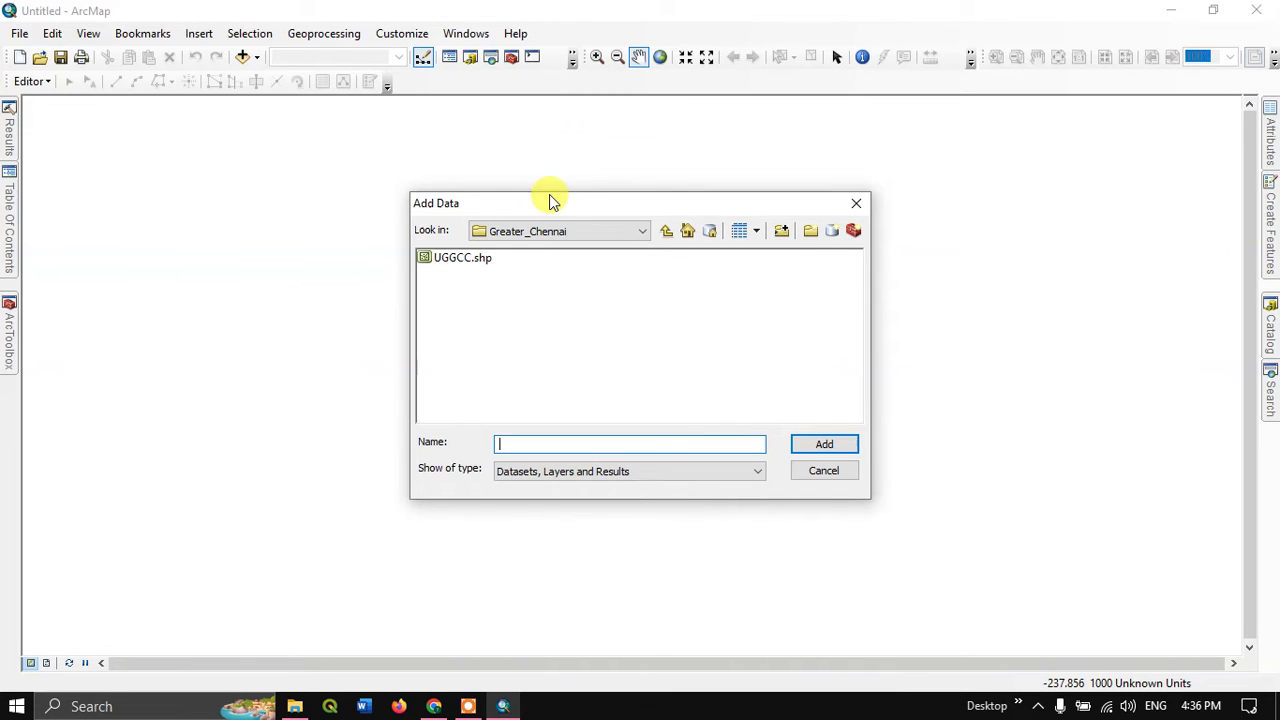
pyautogui.press('BackSpace')
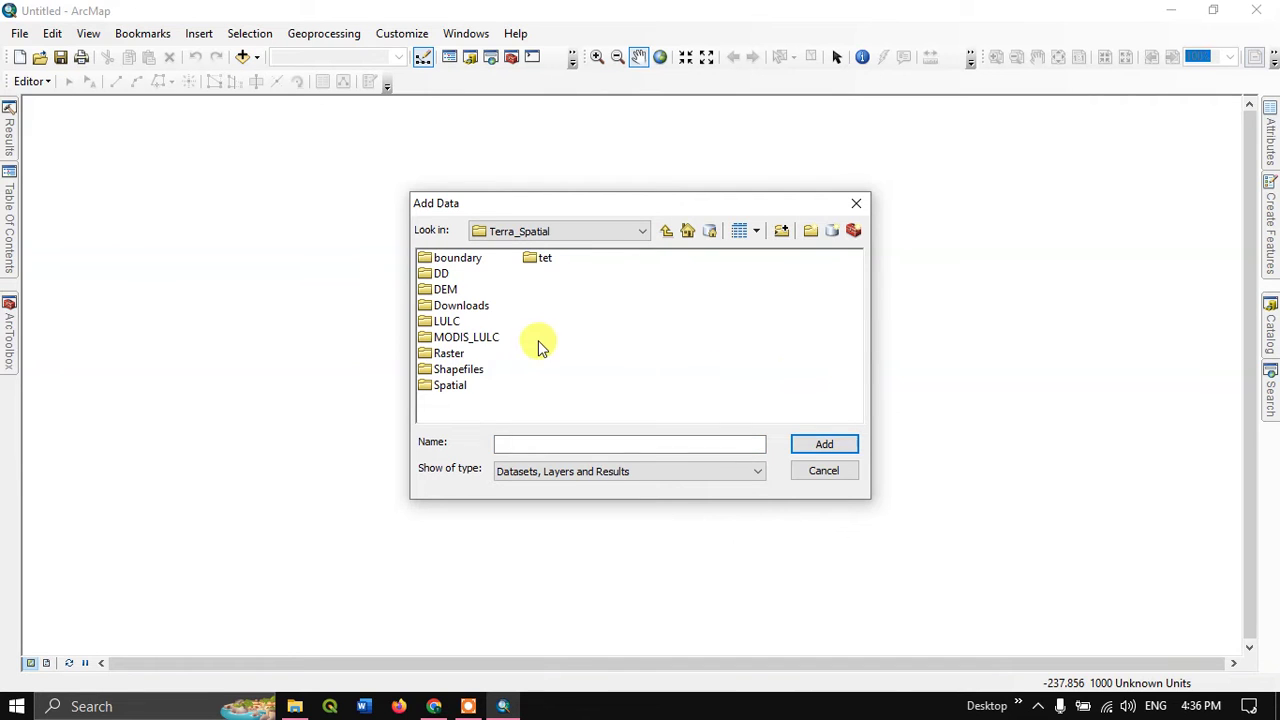
pyautogui.doubleClick(449, 353)
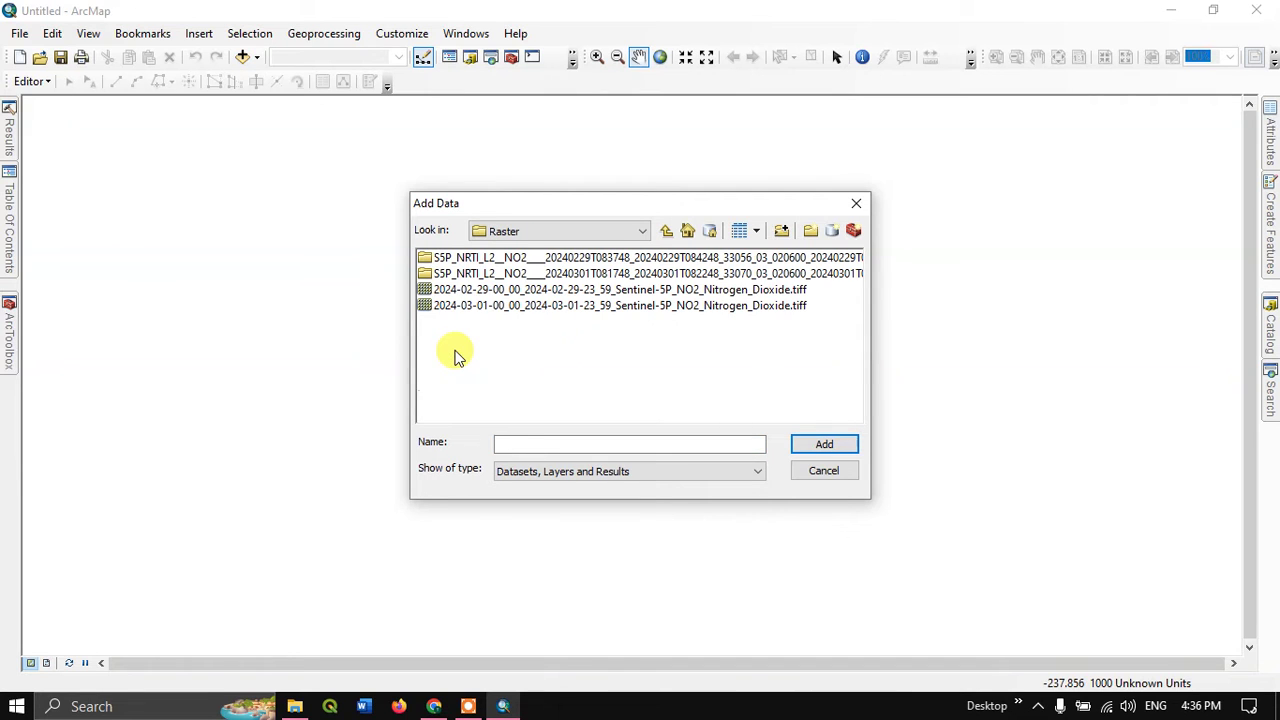
pyautogui.doubleClick(510, 258)
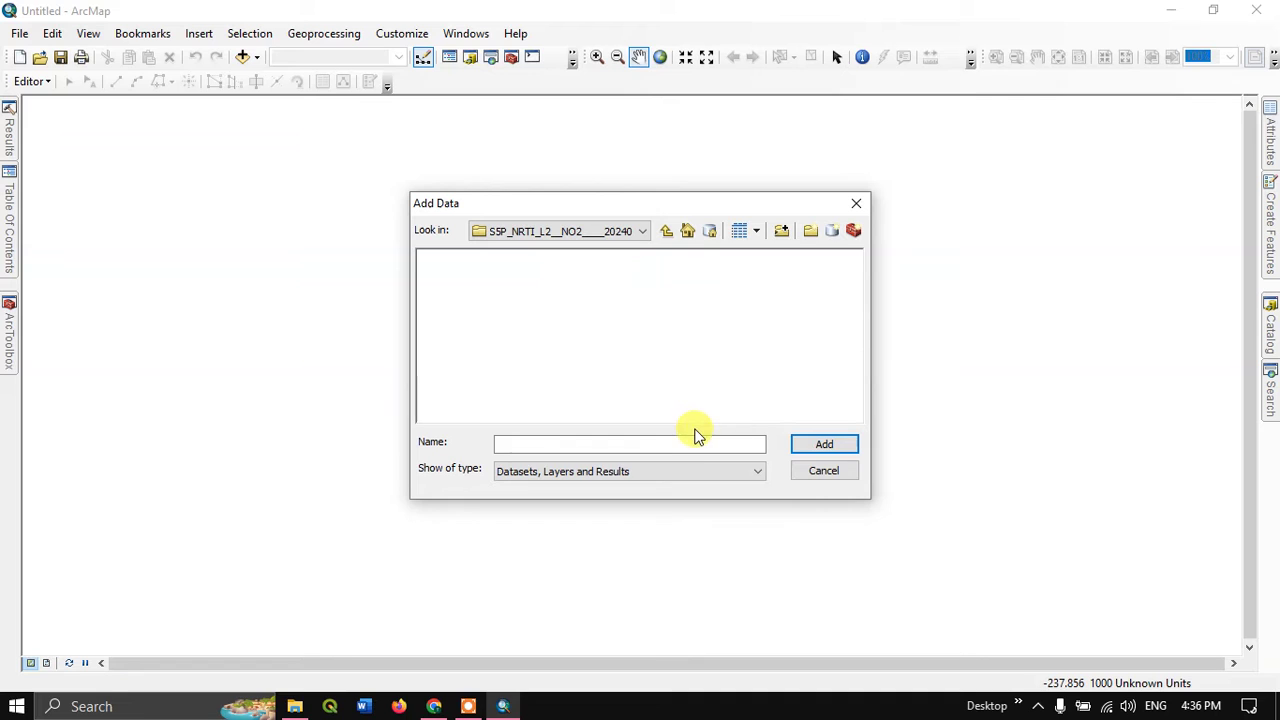
pyautogui.click(666, 232)
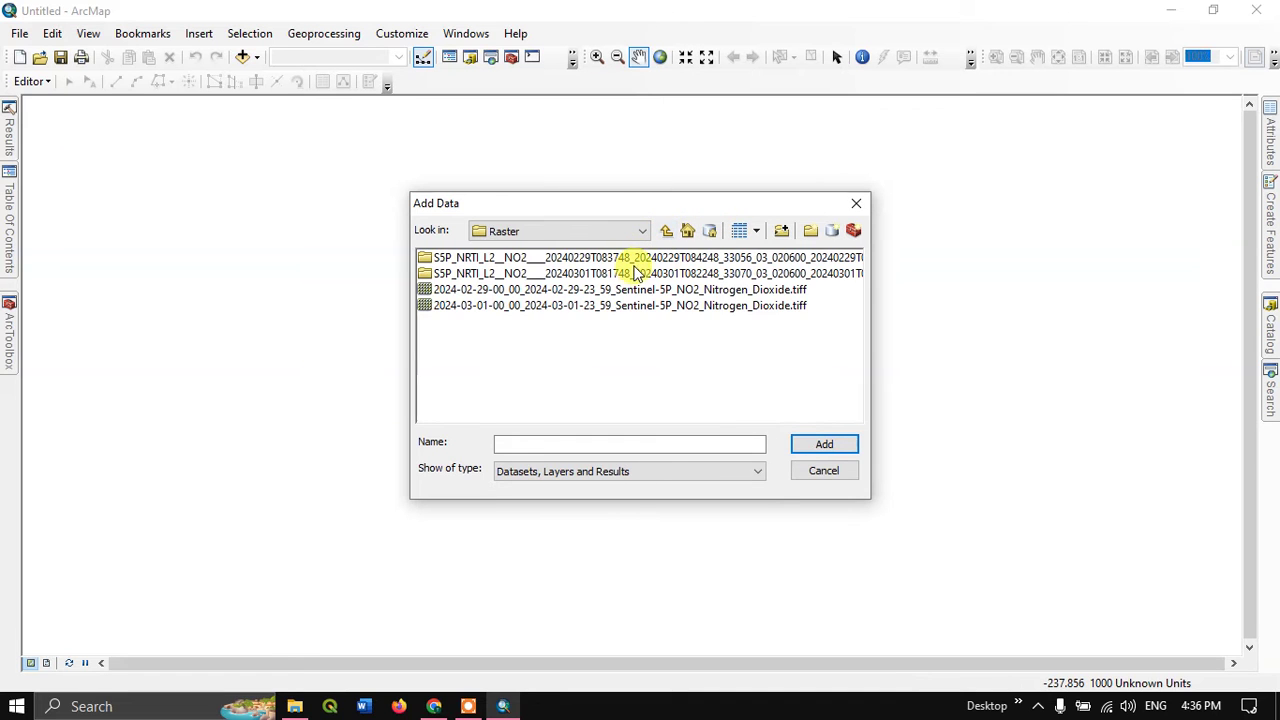
pyautogui.click(632, 290)
pyautogui.click(818, 446)
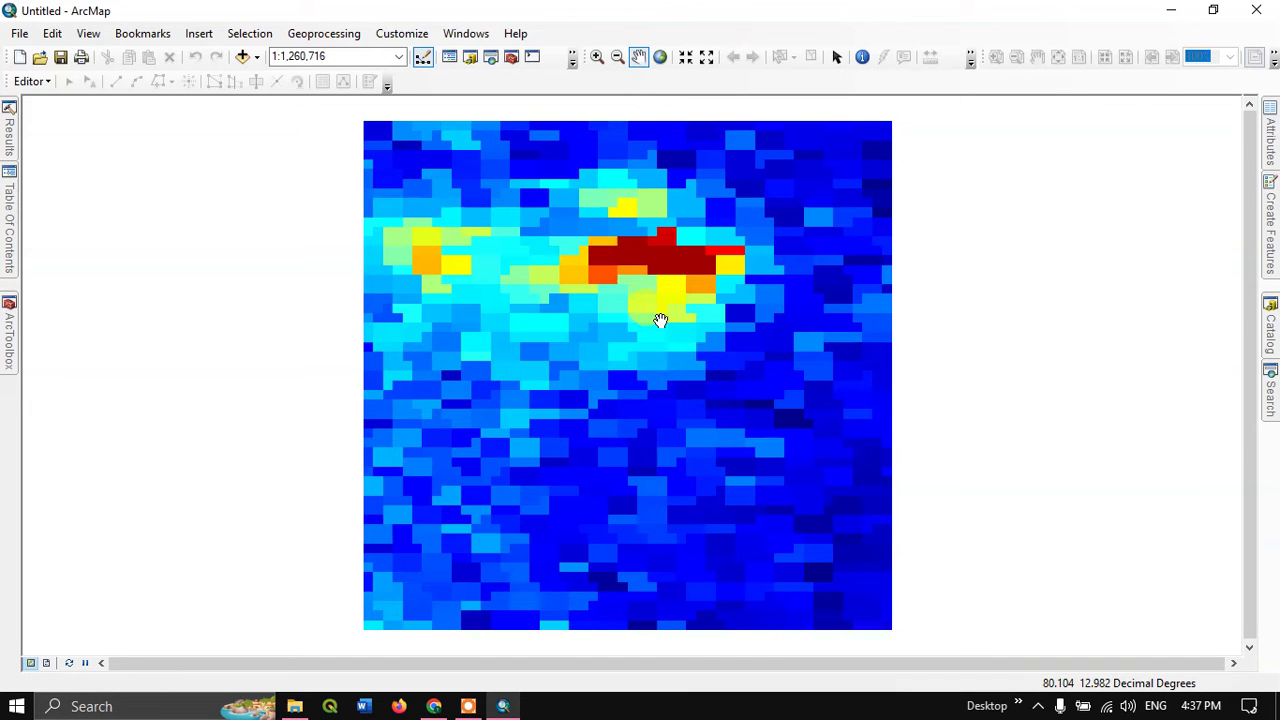
# Step: Zoom the NO2 raster view and open the Table Of Contents layer list
pyautogui.scroll(1, 566, 246)
pyautogui.scroll(-2, 570, 246)
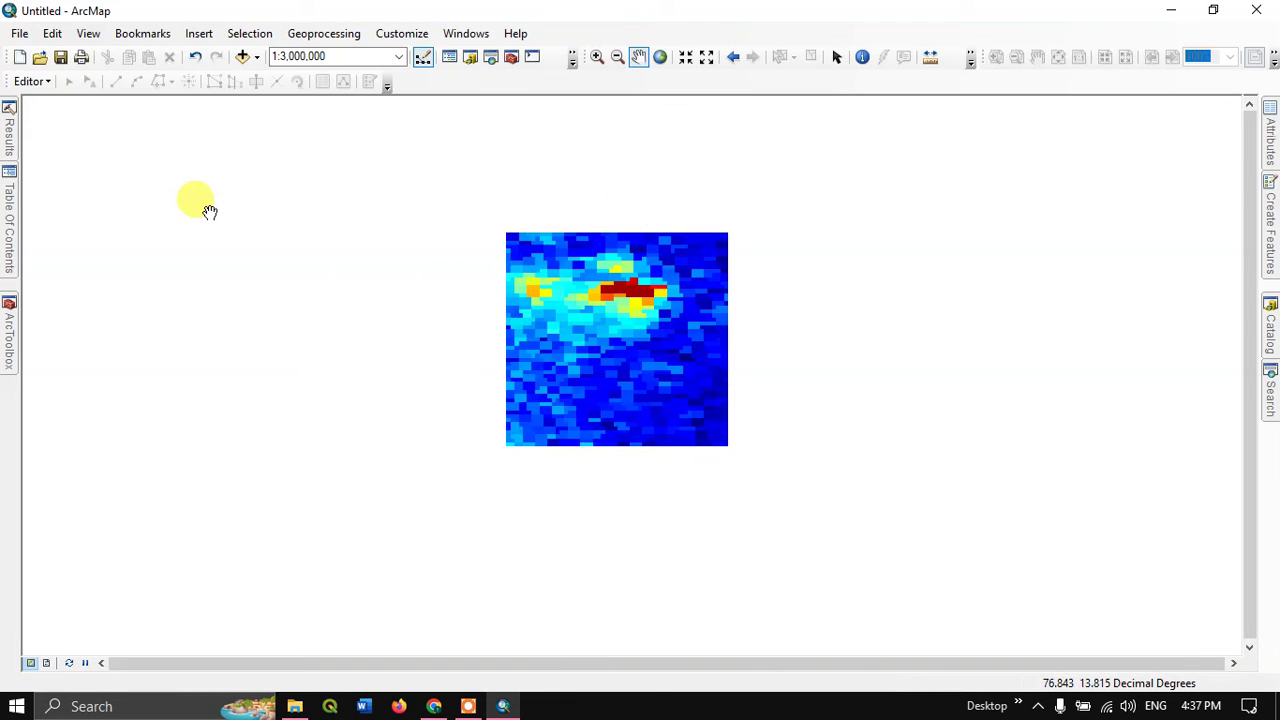
pyautogui.click(6, 224)
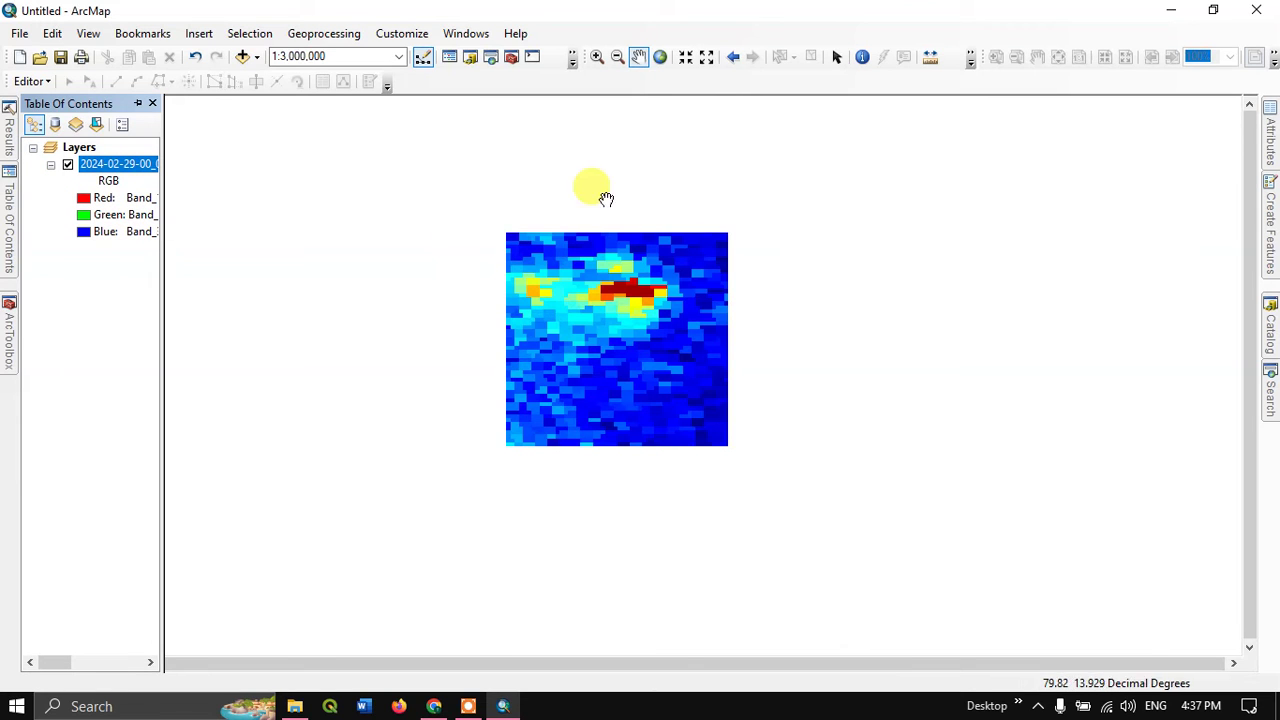
pyautogui.scroll(2, 630, 333)
pyautogui.scroll(-4, 630, 330)
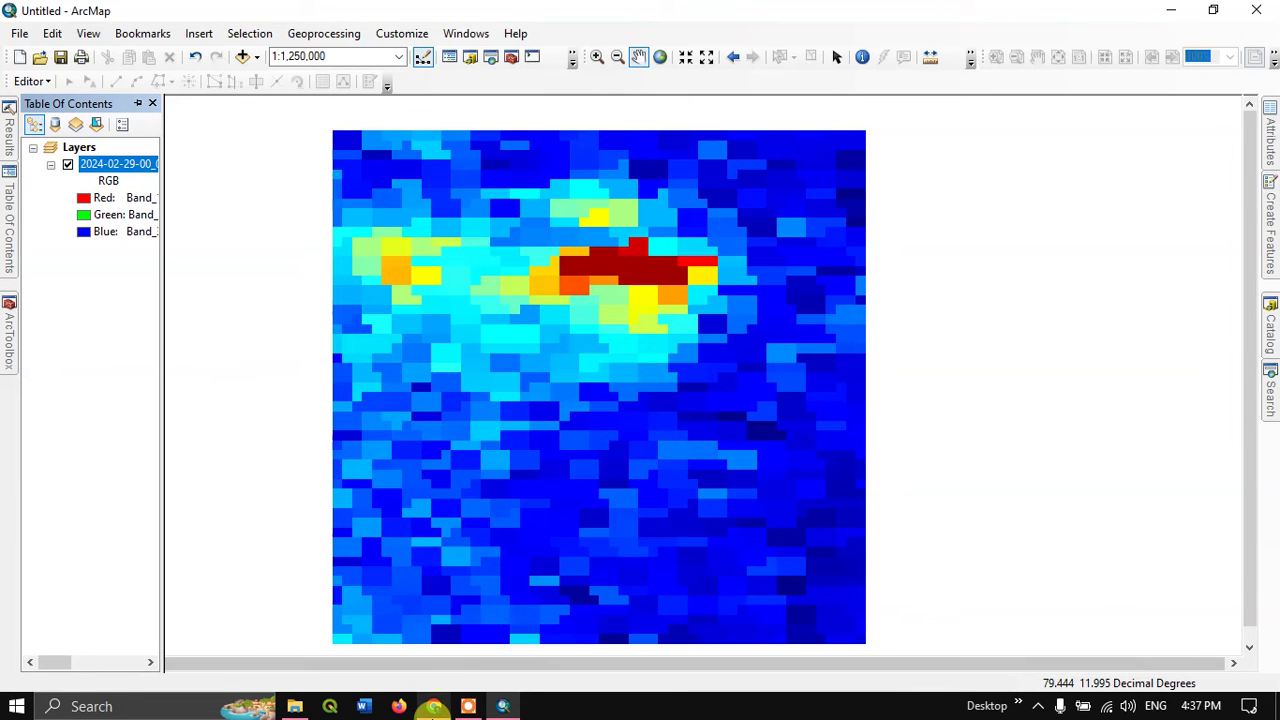
# Step: Bring up the extracted 2024-02-29 NO2 product folder in File Explorer
pyautogui.click(433, 706)
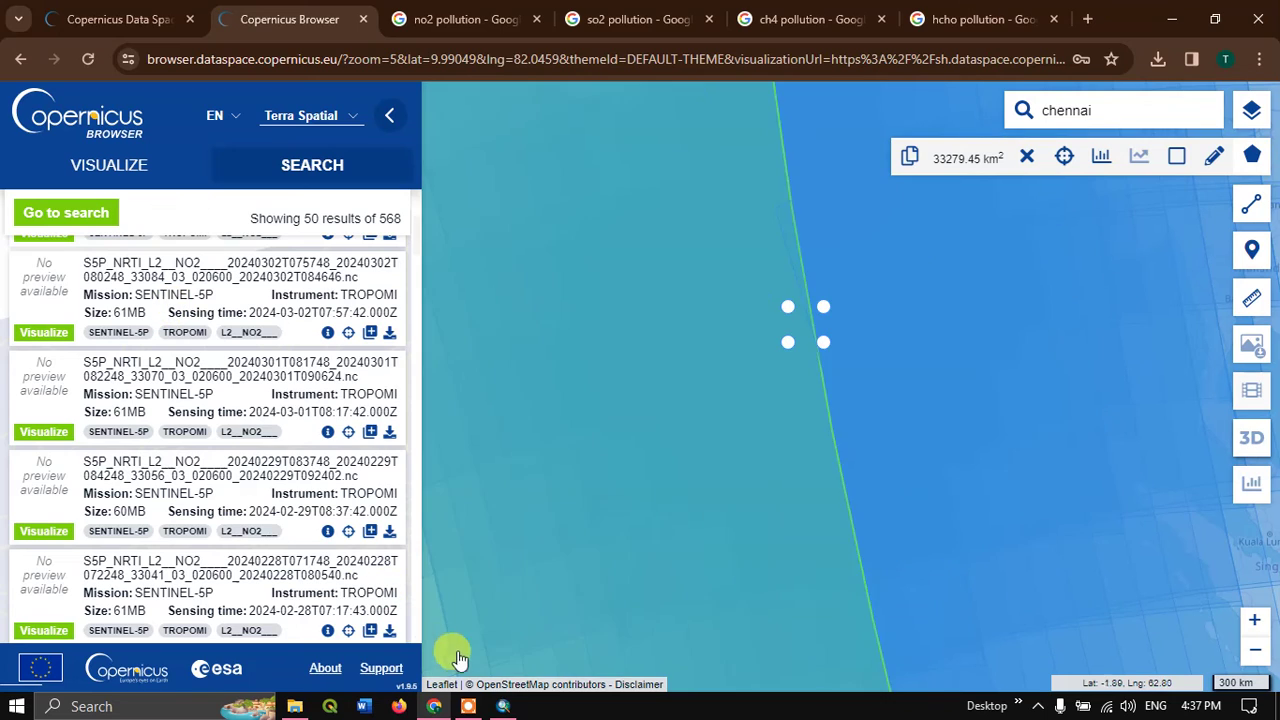
pyautogui.click(470, 708)
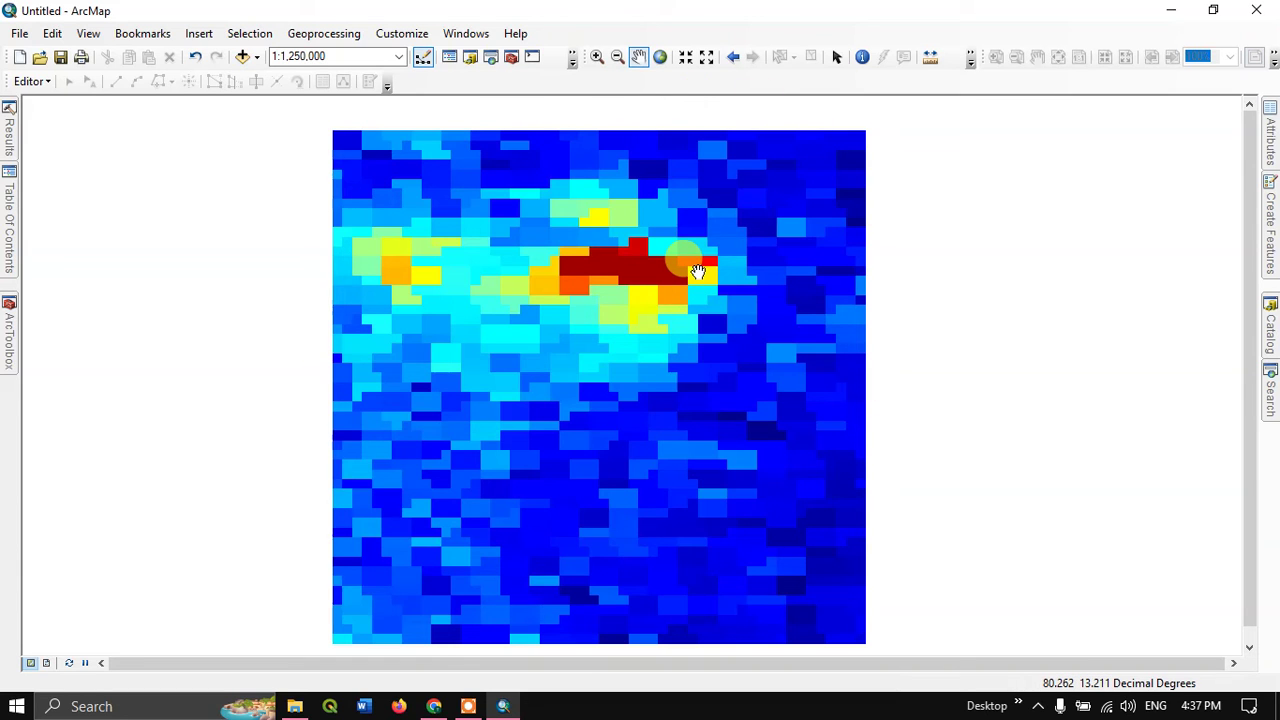
pyautogui.scroll(2, 697, 272)
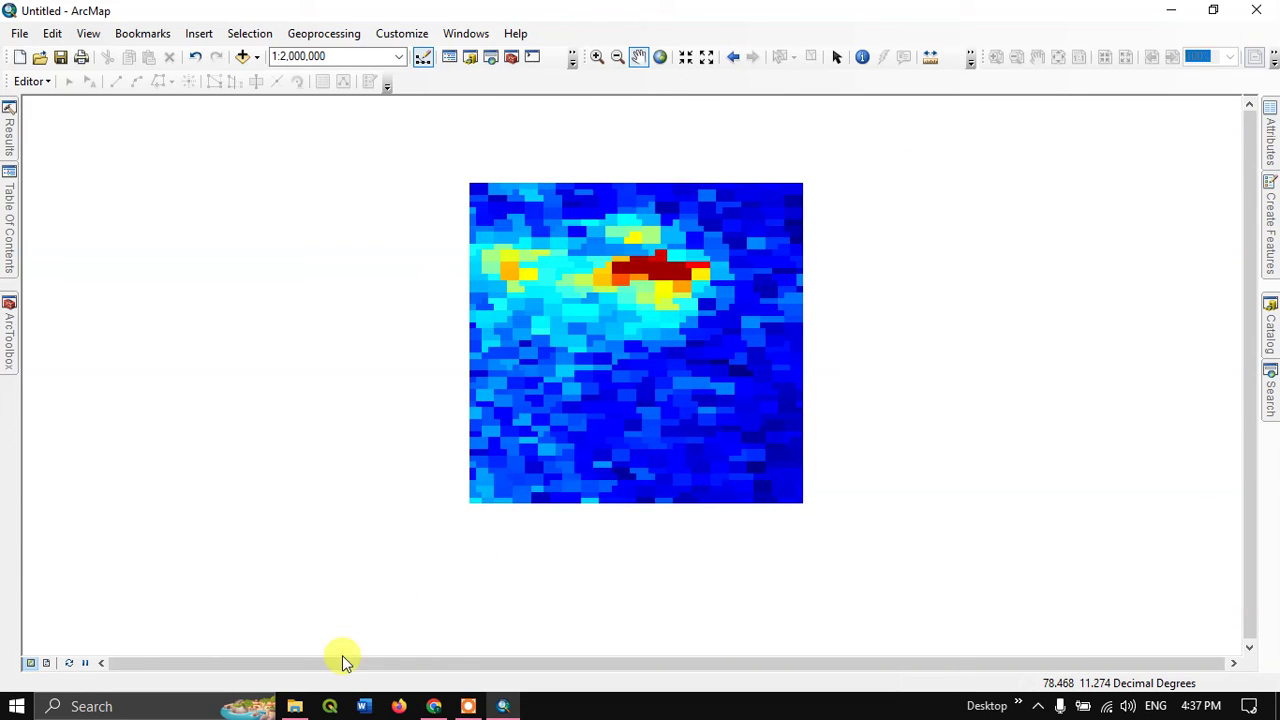
pyautogui.click(295, 706)
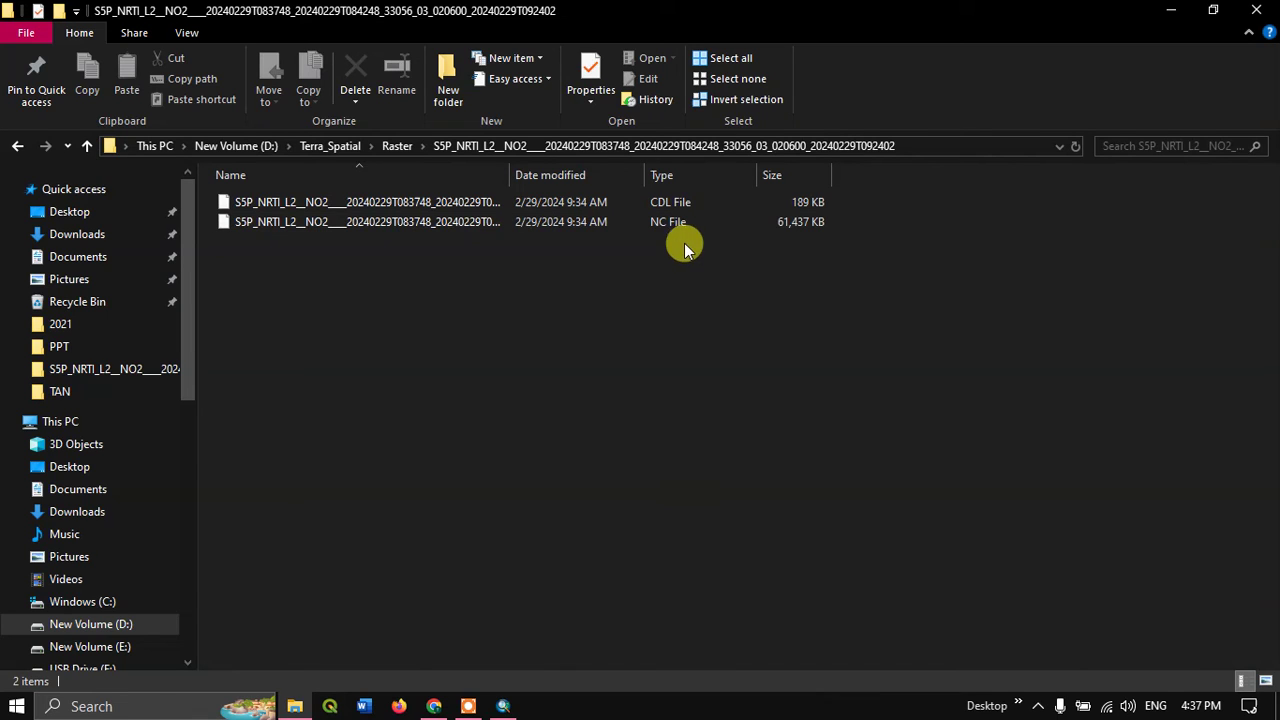
# Step: Select the NC file and refresh the folder twice to confirm the CDL and NC files
pyautogui.click(539, 223)
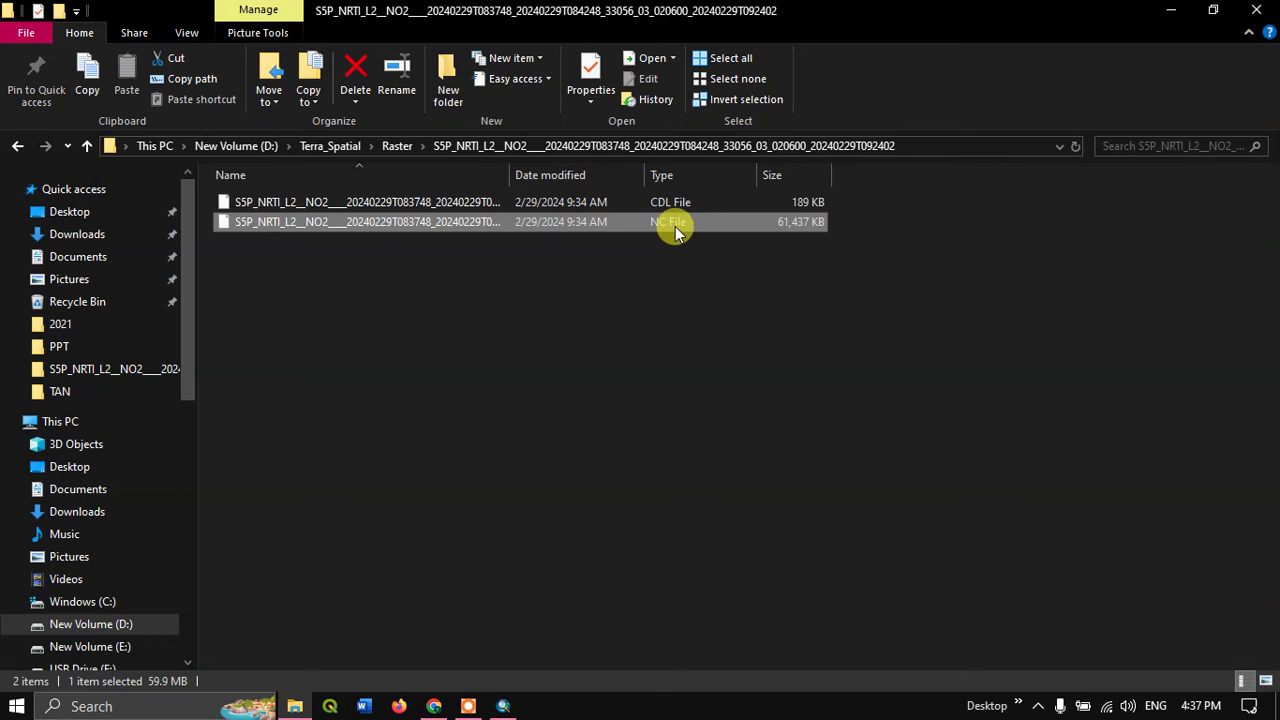
pyautogui.rightClick(607, 243)
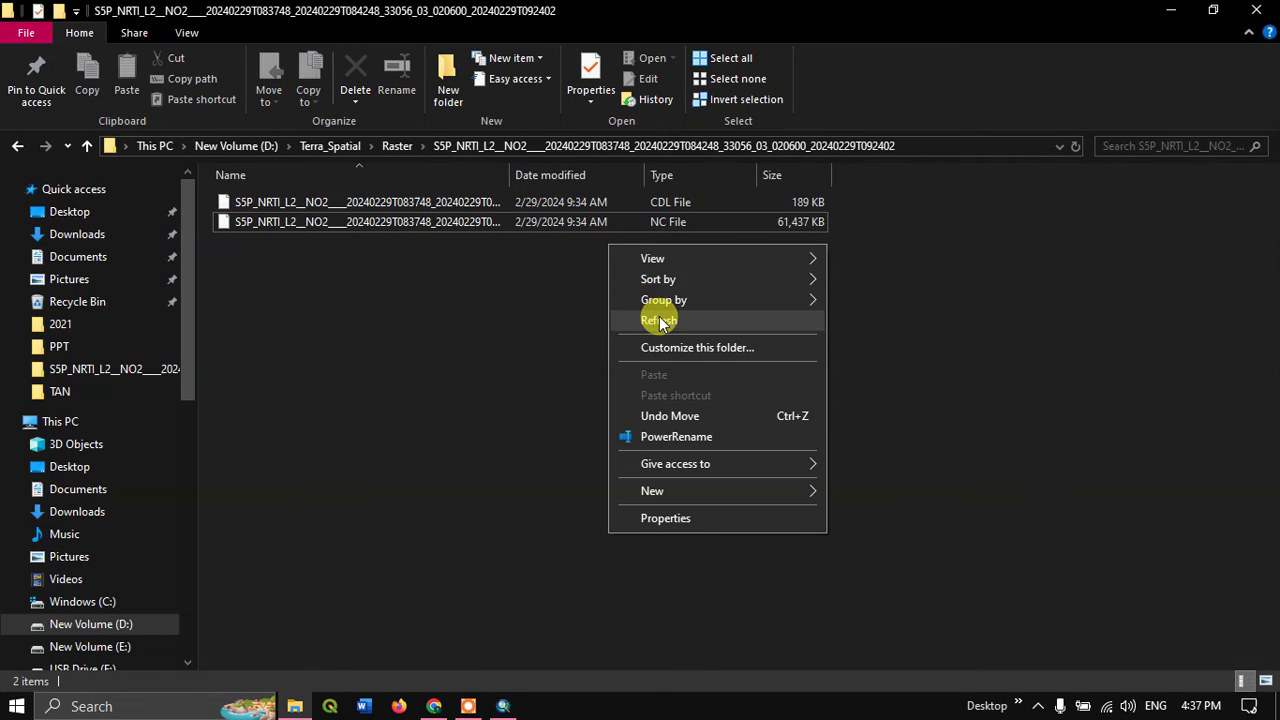
pyautogui.click(659, 321)
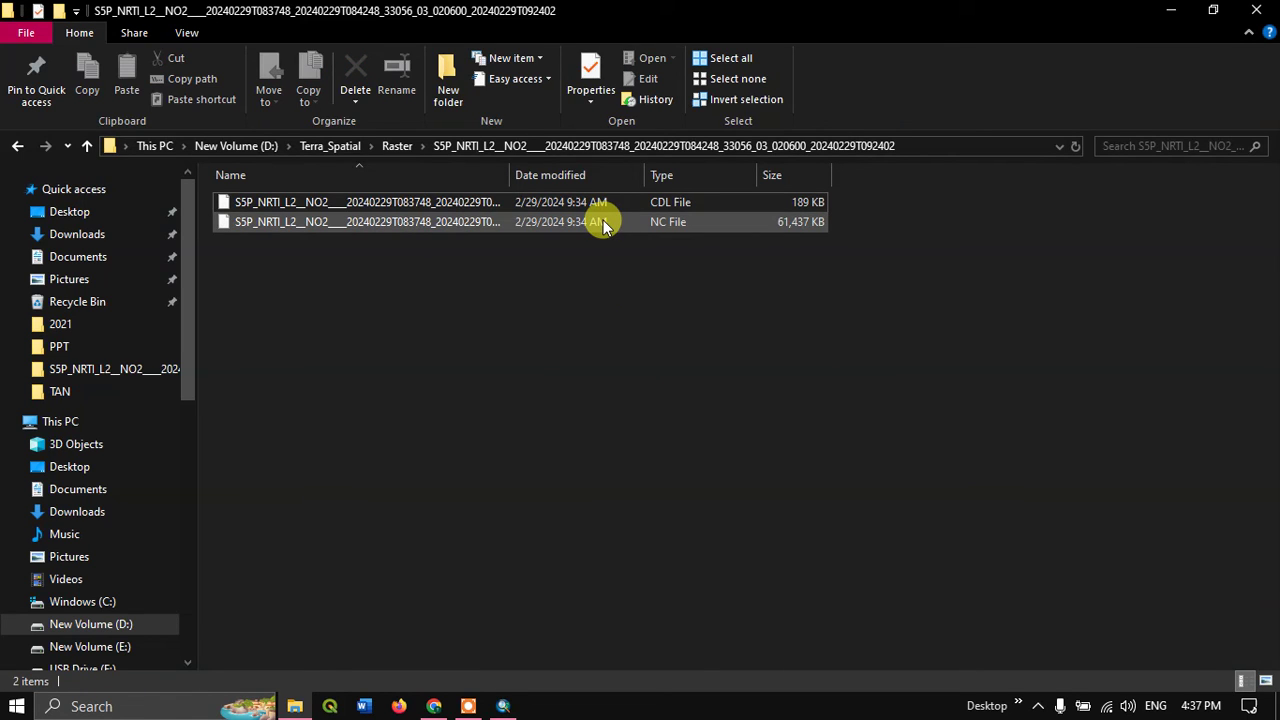
pyautogui.rightClick(579, 284)
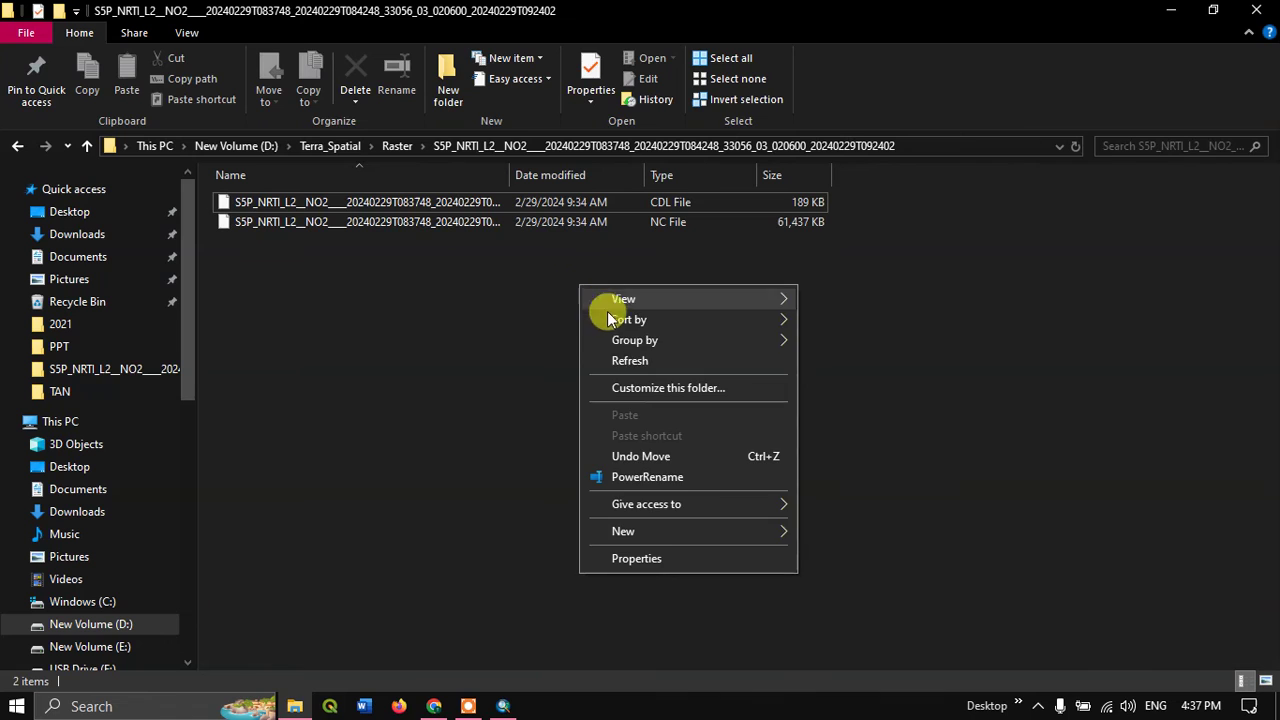
pyautogui.click(627, 361)
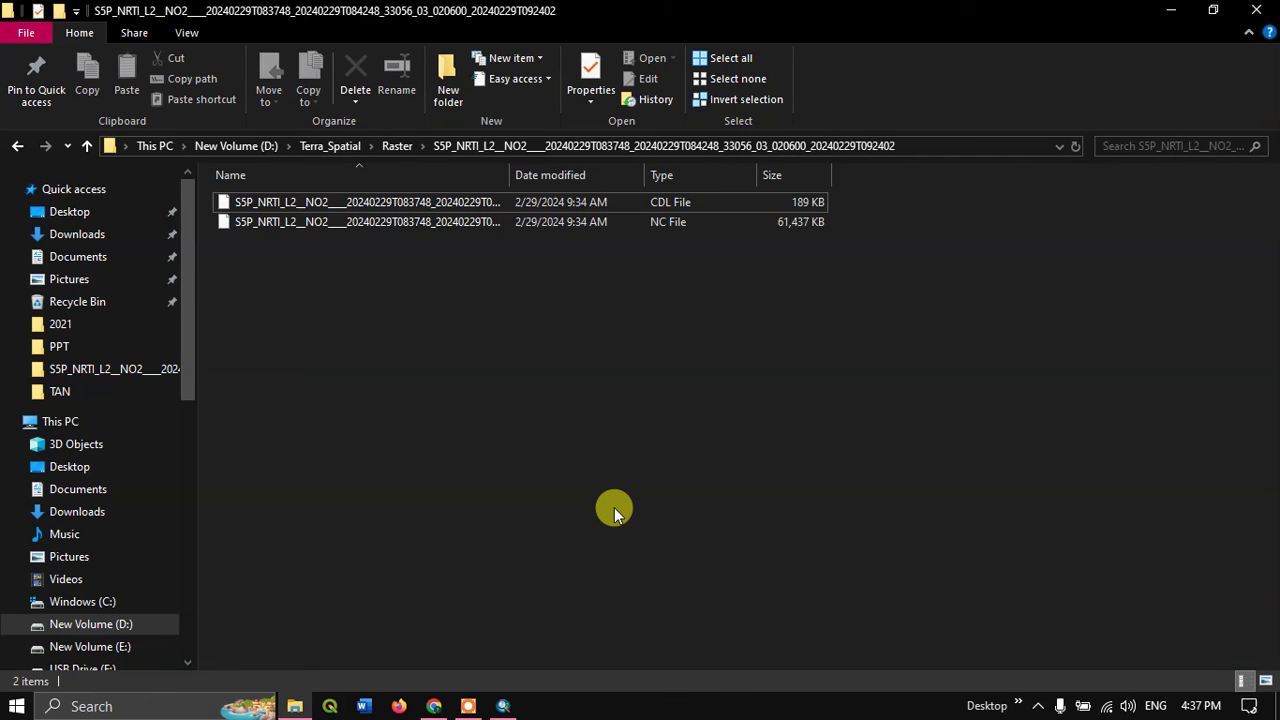